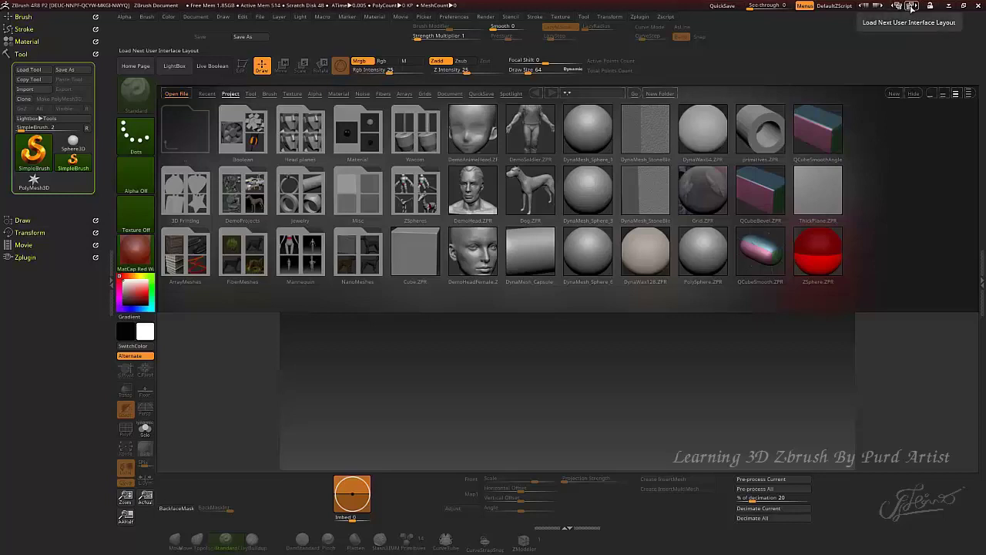
# Cycle through the preset user interface layouts until the legacy4R8 layout is loaded.
pyautogui.click(911, 7)
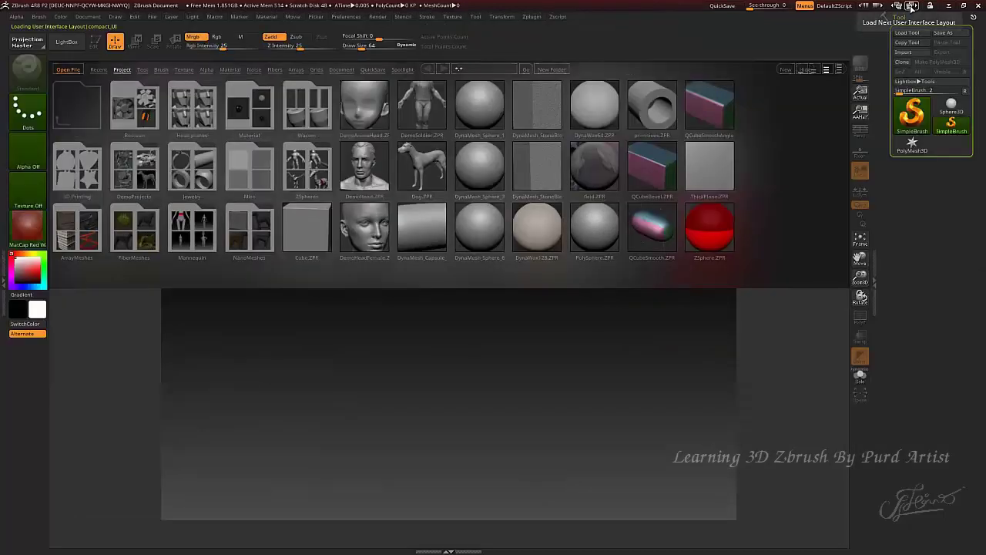
pyautogui.click(912, 6)
pyautogui.click(912, 6)
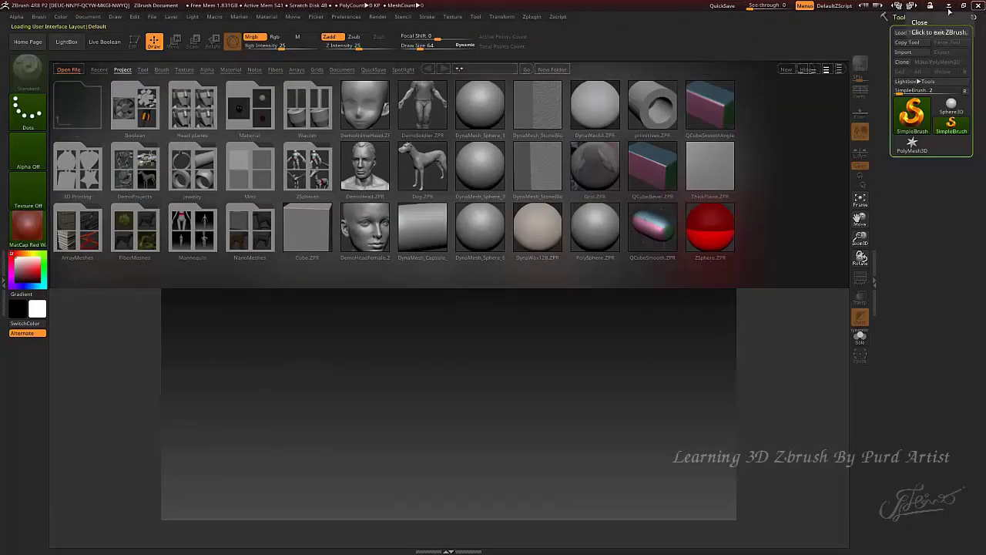
pyautogui.click(913, 7)
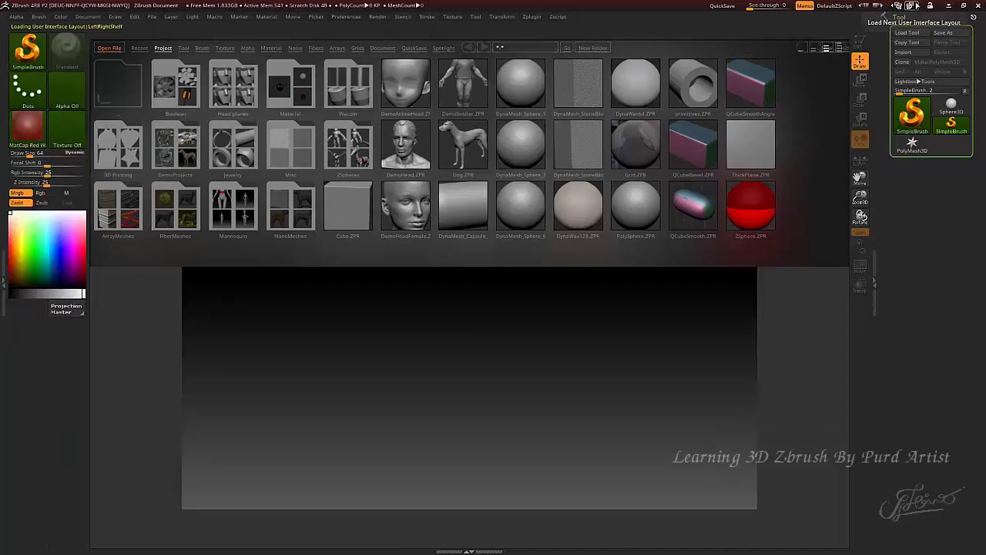
pyautogui.click(913, 6)
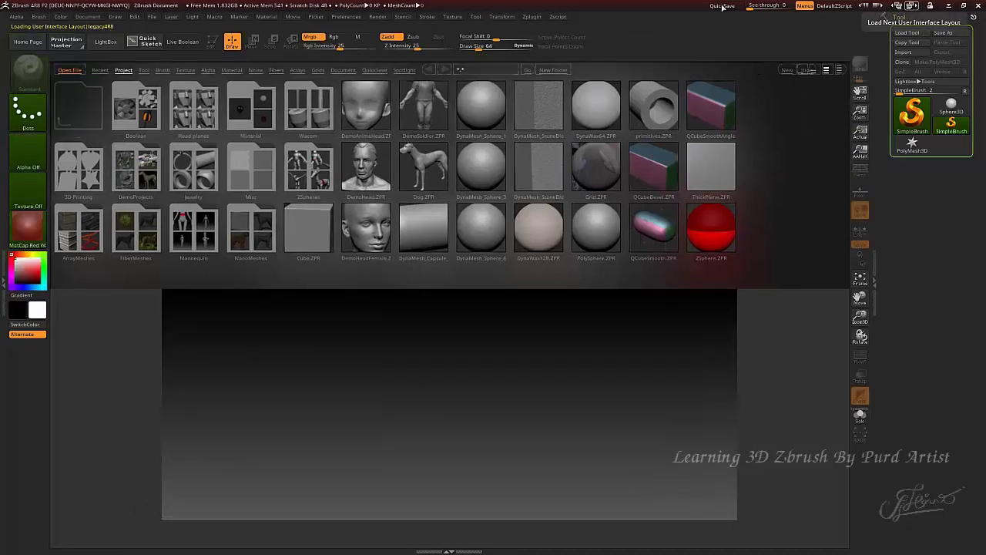
# Look through the Custom UI, Hotkeys and Config preferences and start loading a user interface configuration.
pyautogui.click(356, 17)
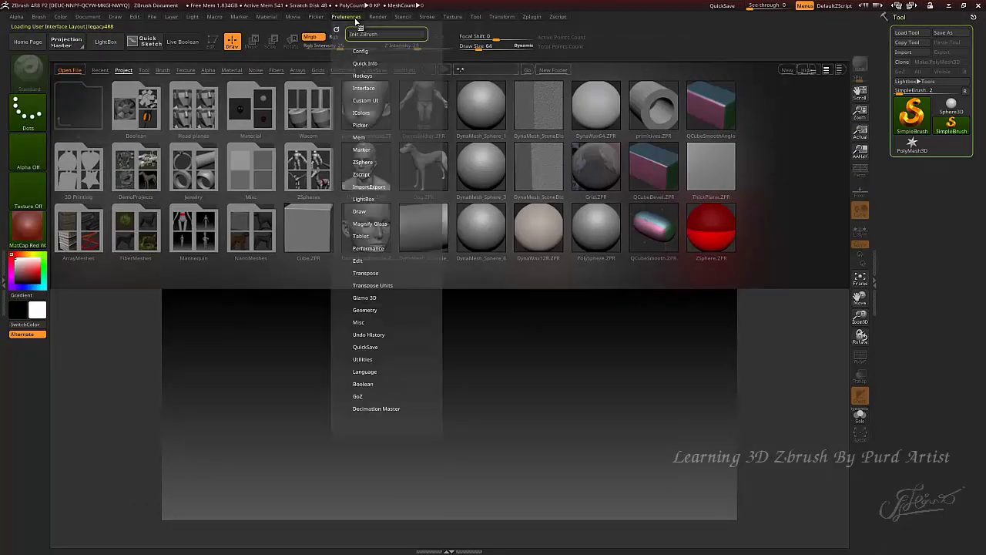
pyautogui.click(366, 100)
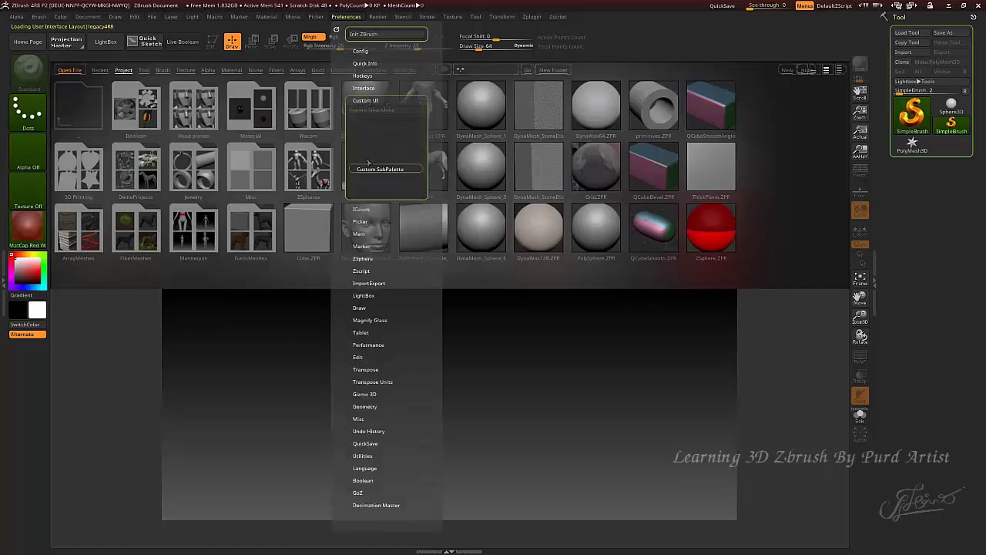
pyautogui.click(364, 76)
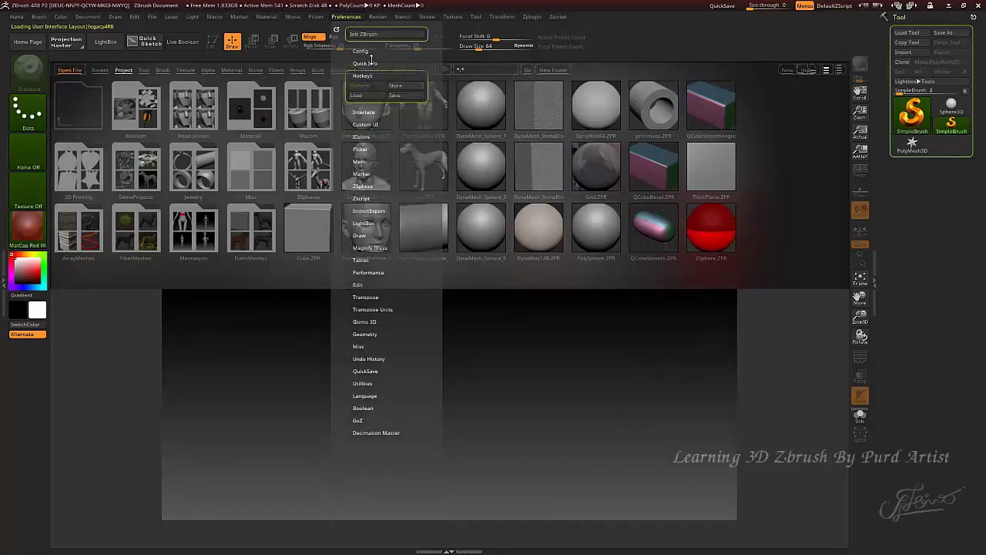
pyautogui.click(366, 52)
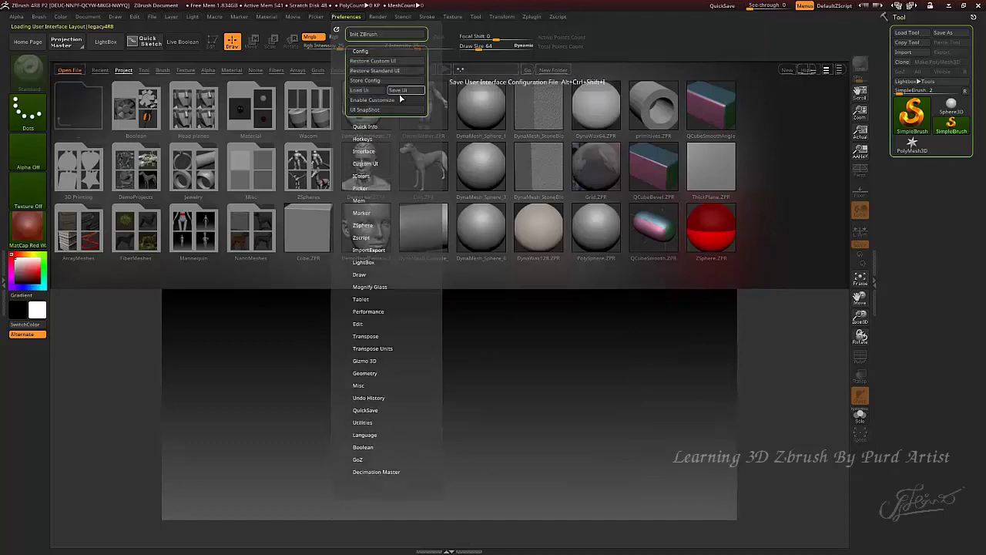
pyautogui.click(372, 91)
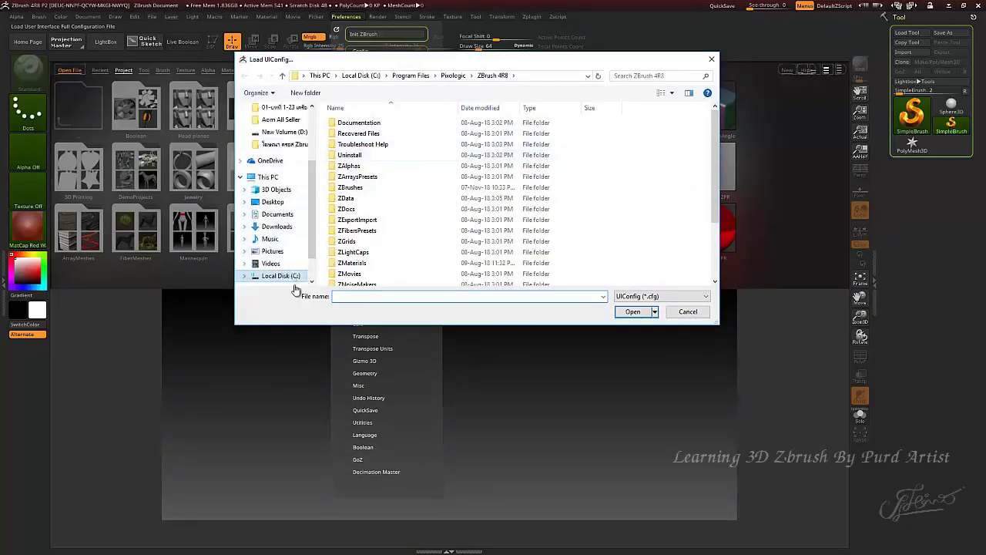
# Load the interface configuration CustomUserInterface4R8.cfg from the Zbrush project folder on New Volume (D:).
pyautogui.scroll(-1, 295, 254)
pyautogui.click(285, 264)
pyautogui.scroll(-3, 429, 211)
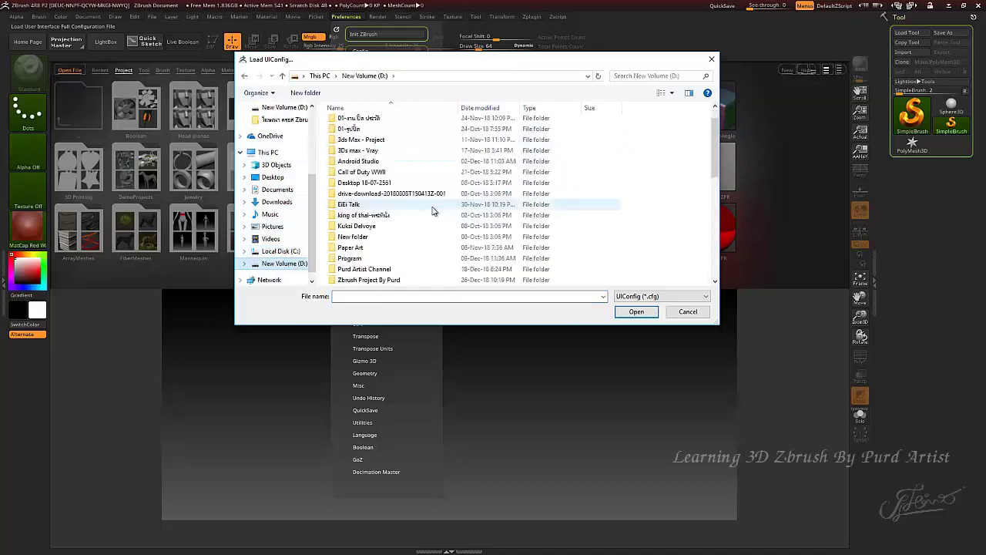
pyautogui.scroll(-1, 429, 211)
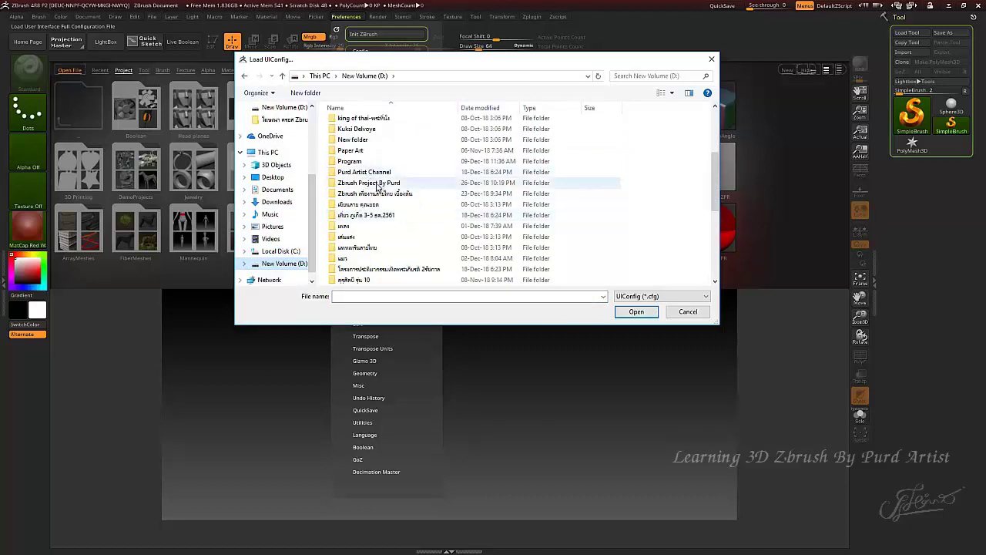
pyautogui.doubleClick(378, 184)
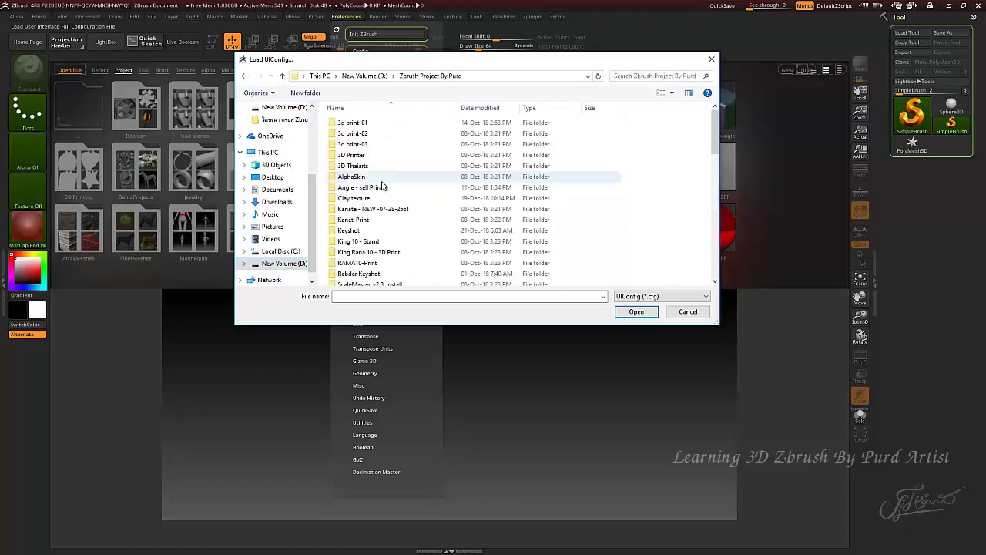
pyautogui.scroll(-1, 383, 186)
pyautogui.scroll(-5, 383, 185)
pyautogui.click(389, 279)
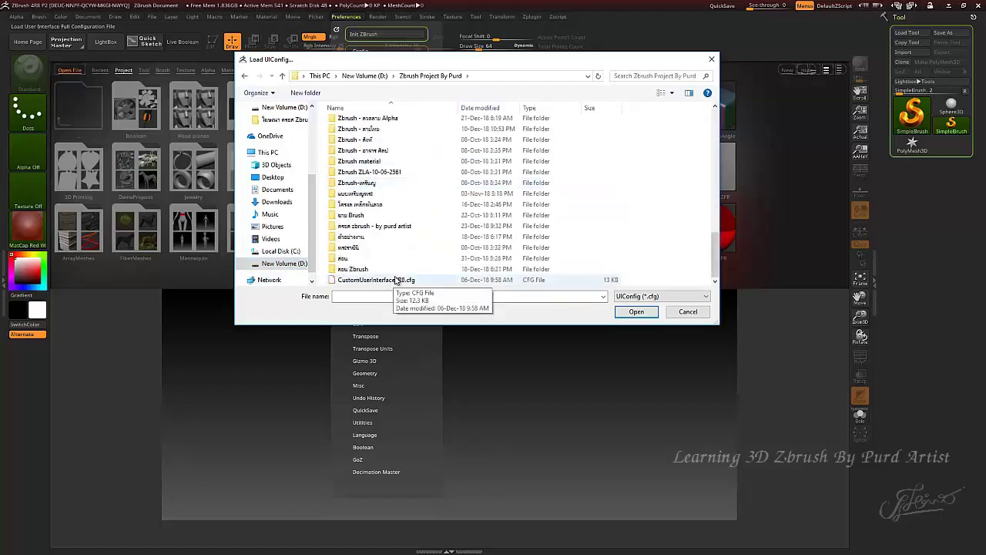
pyautogui.doubleClick(394, 279)
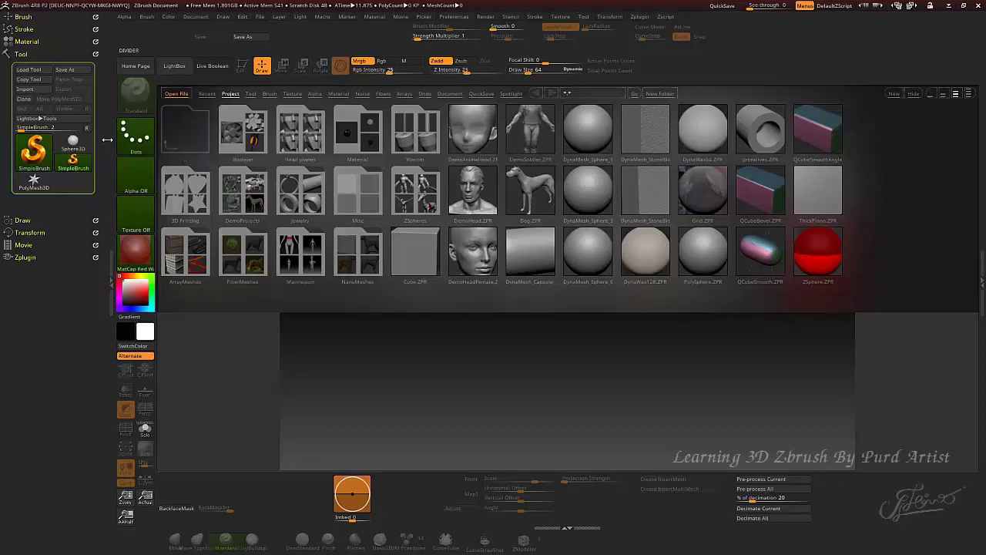
# Select the Sphere3D tool, hide LightBox and draw a small sphere on the canvas.
pyautogui.click(33, 154)
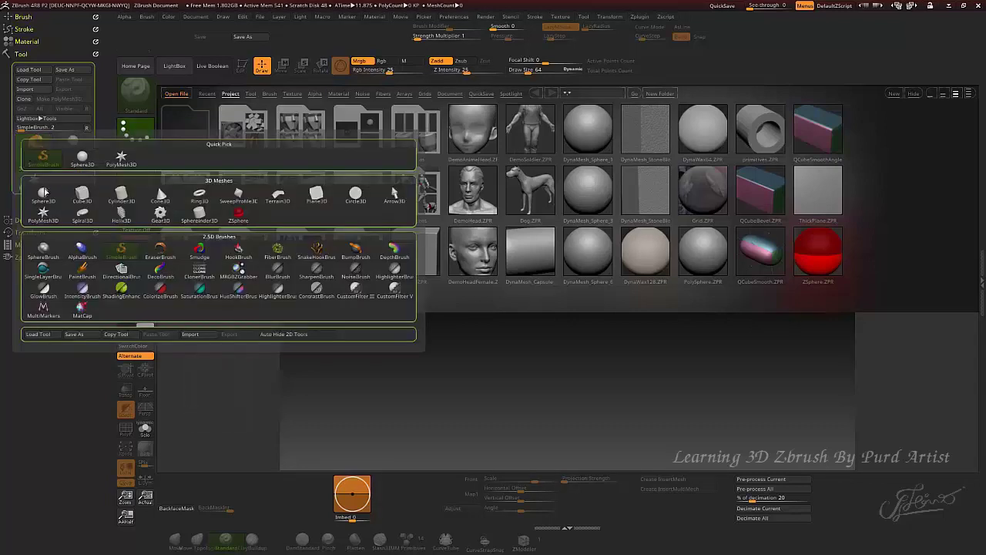
pyautogui.click(43, 192)
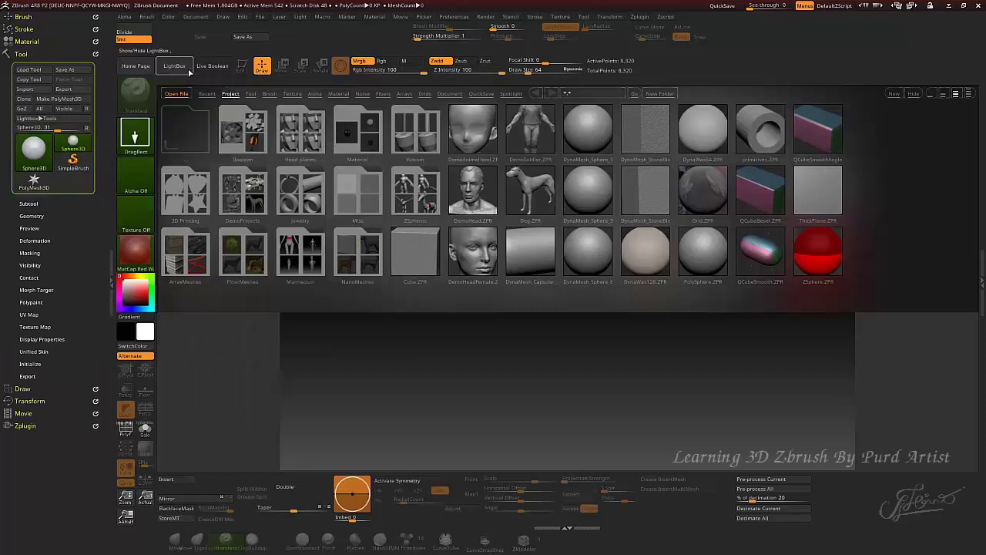
pyautogui.click(175, 66)
pyautogui.moveTo(487, 237); pyautogui.dragTo(506, 240)
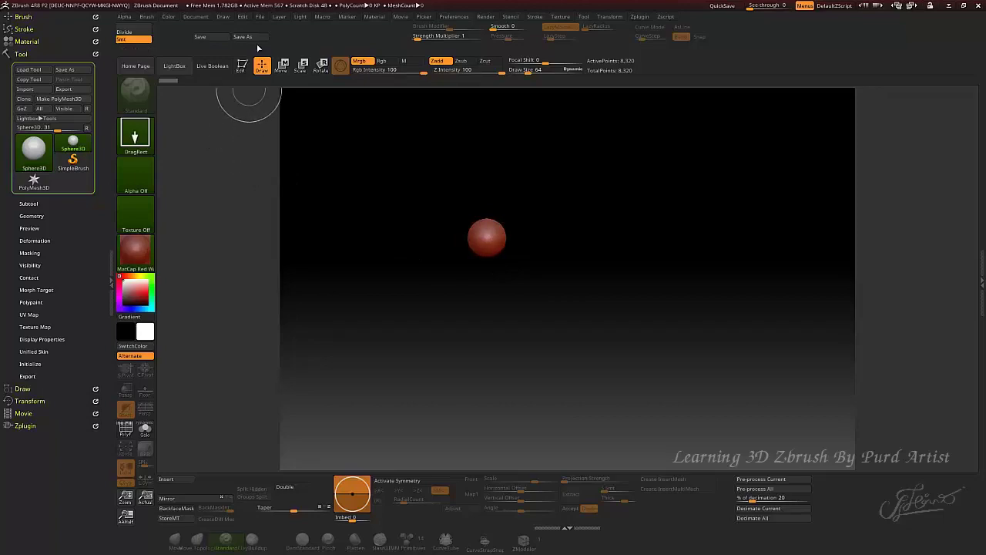
# Exit ZBrush without saving the project and start it again.
pyautogui.click(978, 5)
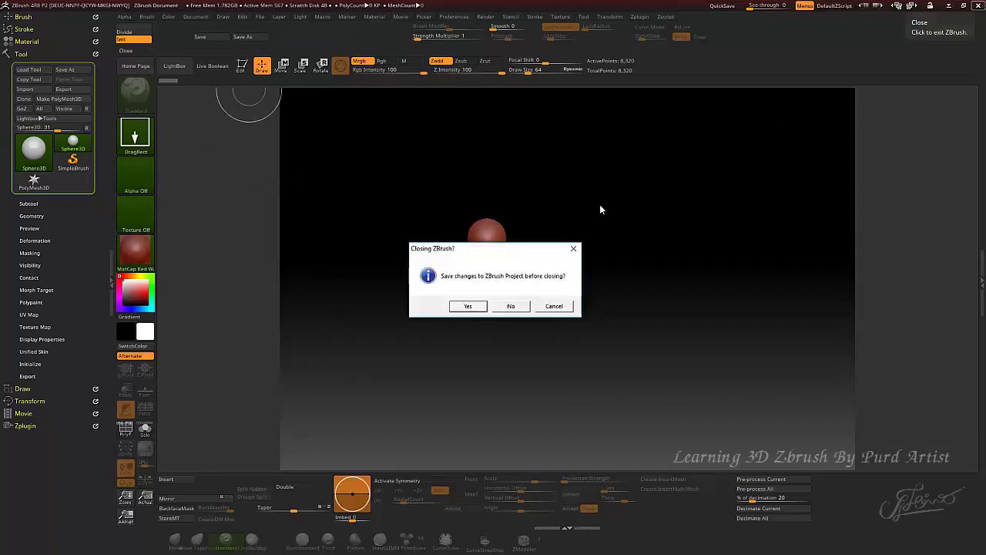
pyautogui.click(512, 306)
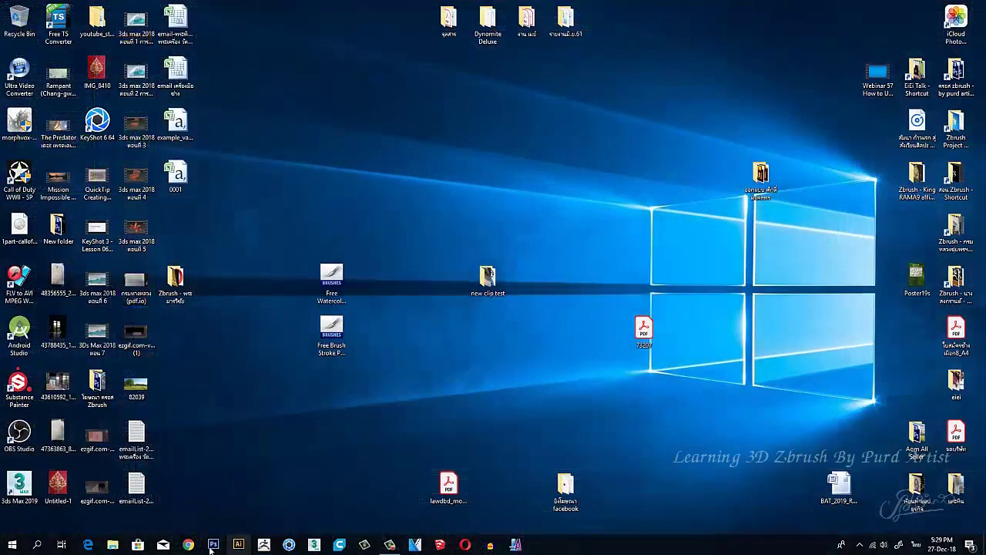
pyautogui.click(264, 546)
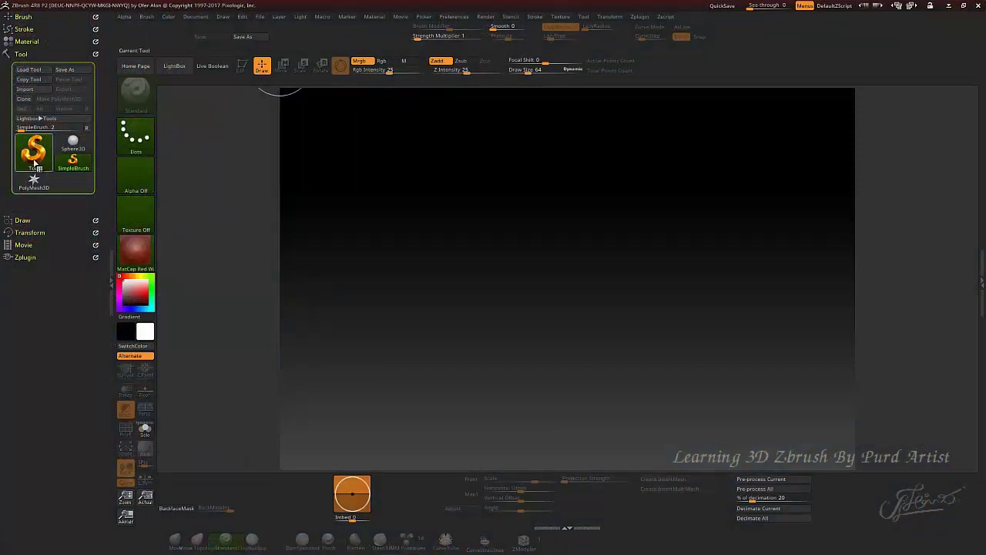
# Choose the Sphere3D tool and draw a small sphere near the centre of the canvas with LightBox hidden.
pyautogui.click(34, 163)
pyautogui.click(44, 196)
pyautogui.press(',')
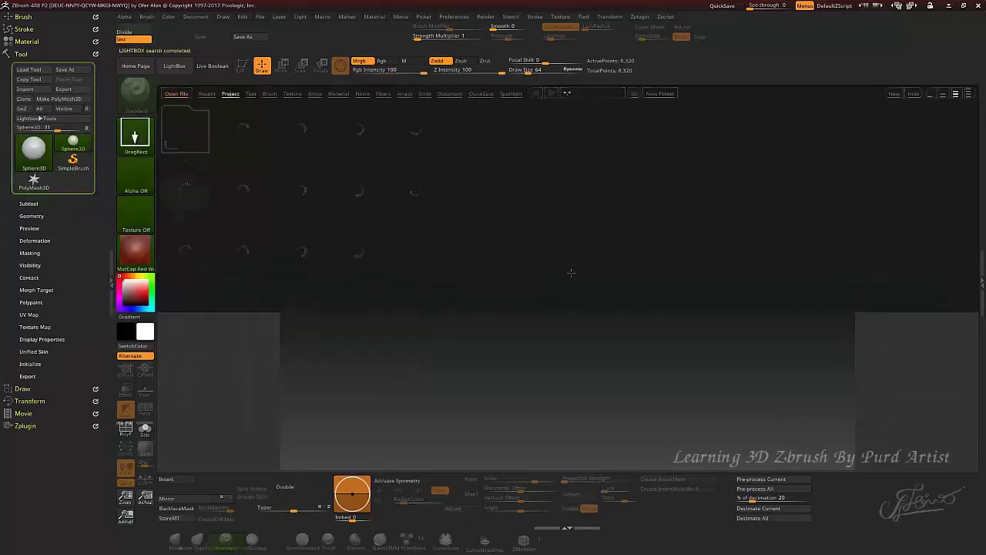
pyautogui.click(174, 68)
pyautogui.moveTo(558, 265); pyautogui.dragTo(566, 284)
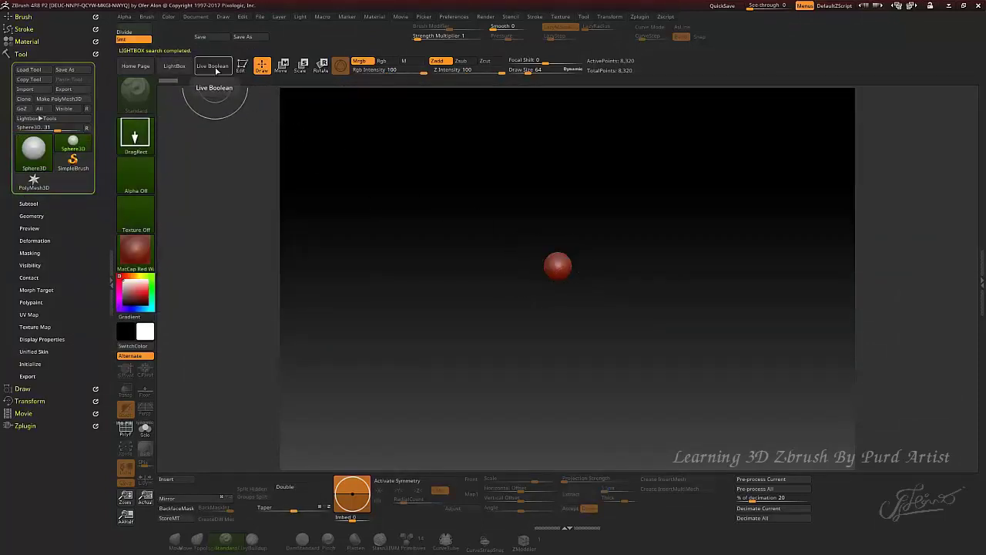
# Put the sphere into Edit mode, convert it to a PolyMesh3D and frame it in the view.
pyautogui.click(242, 66)
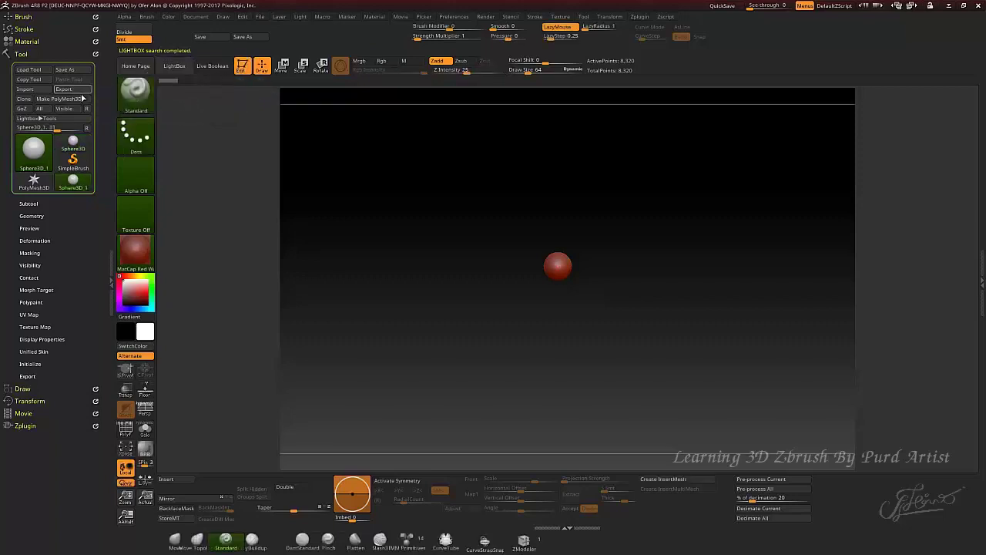
pyautogui.click(69, 99)
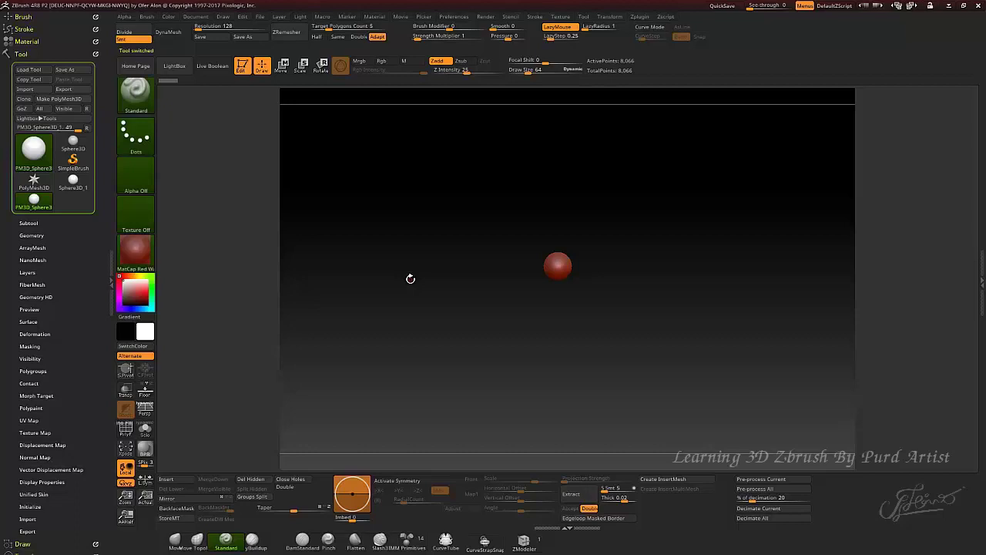
pyautogui.press('f')
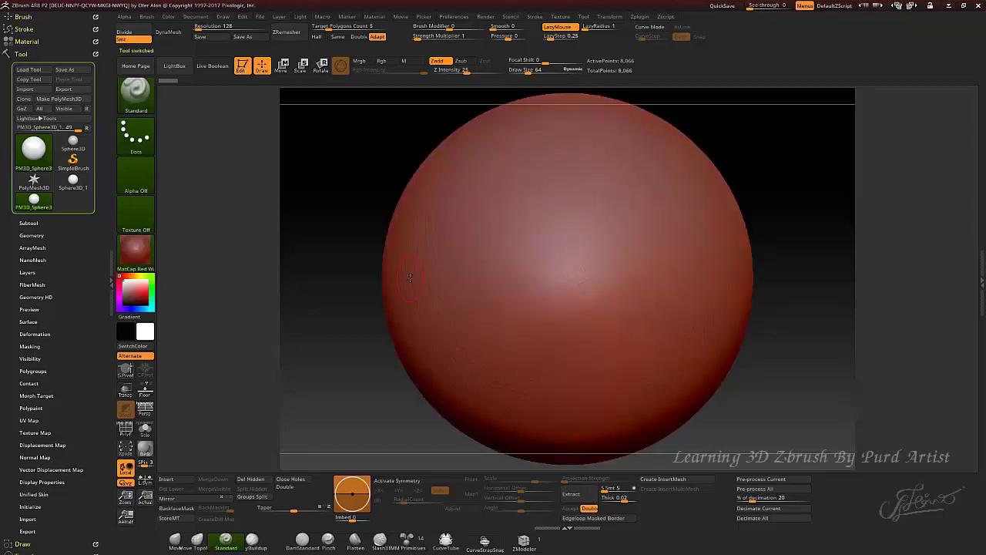
pyautogui.press('shift')
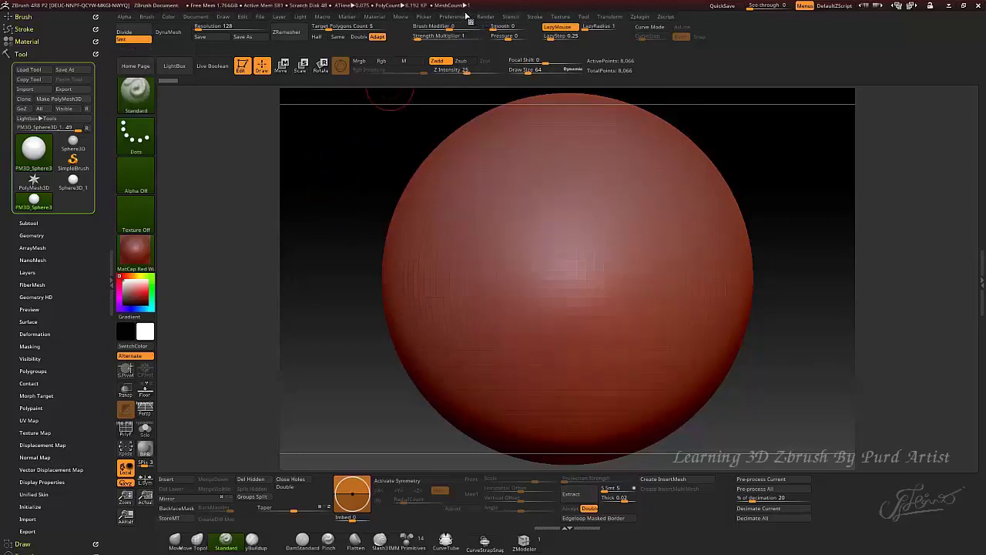
# Start saving the current user interface configuration and browse to New Volume (D:) as its location.
pyautogui.click(461, 15)
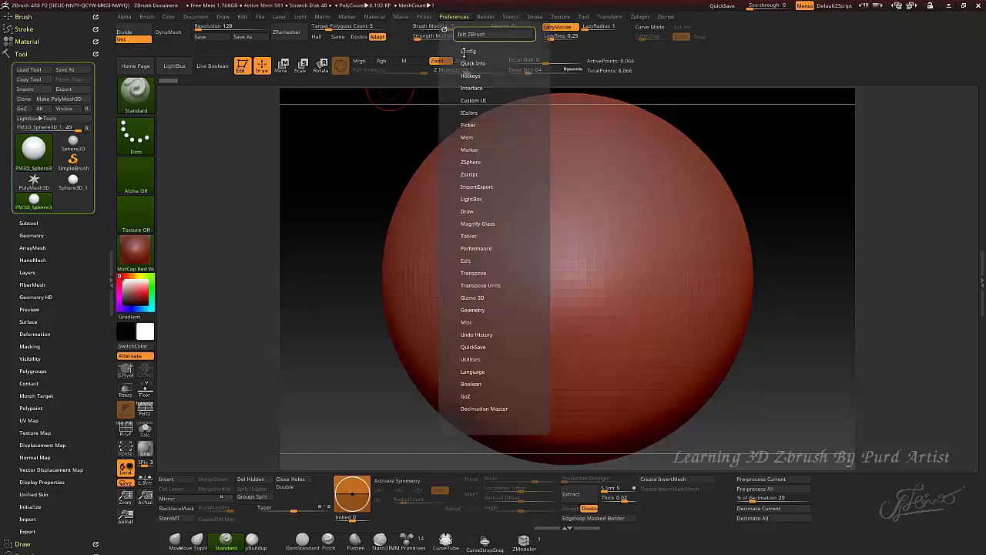
pyautogui.click(467, 51)
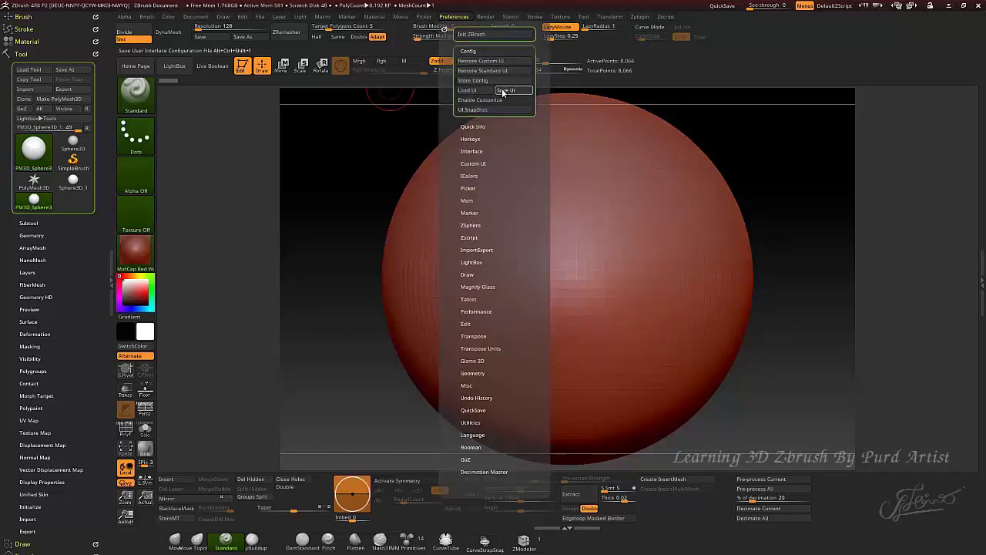
pyautogui.click(503, 91)
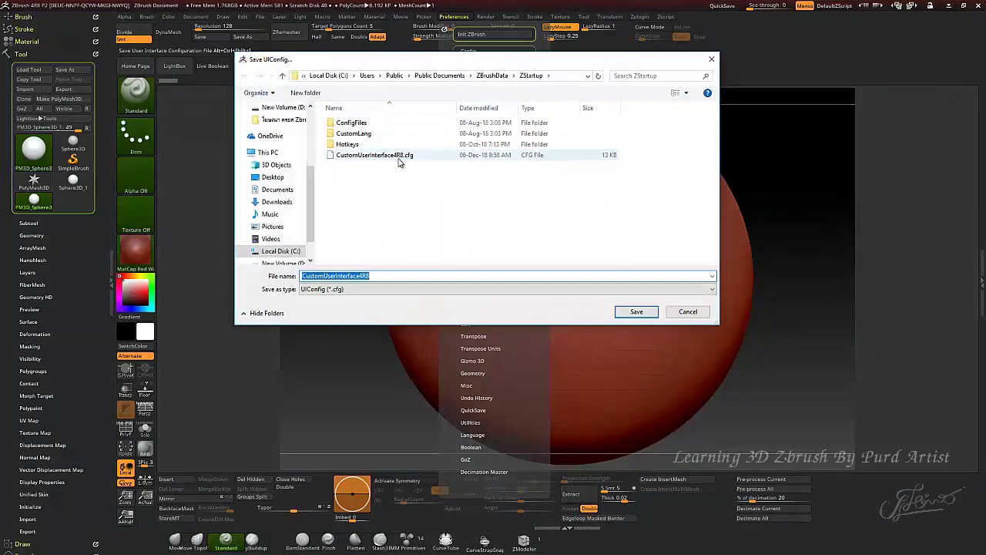
pyautogui.click(281, 259)
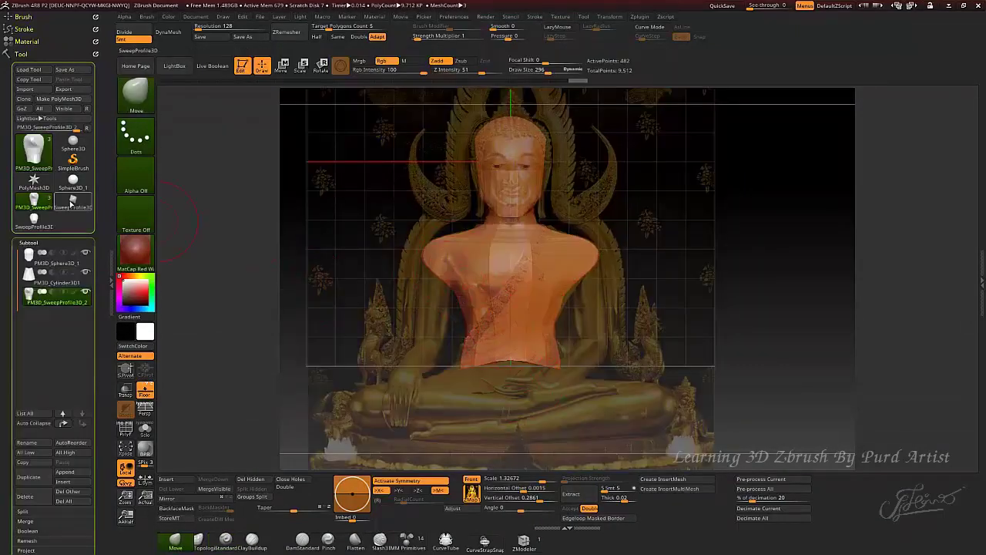
# Switch to the SweepProfile3D_1 tool and expand the S Profile curve in its Initialize settings.
pyautogui.click(73, 205)
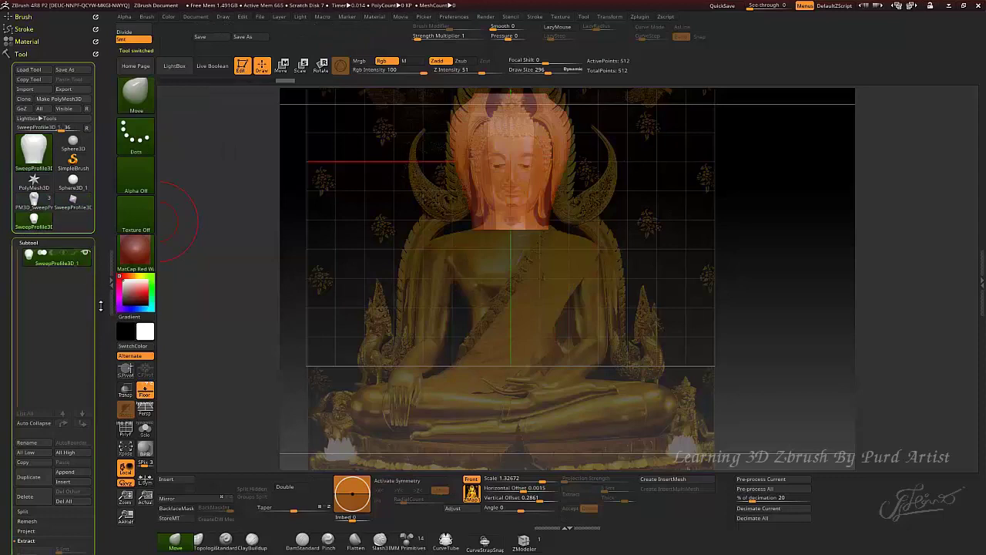
pyautogui.moveTo(102, 298); pyautogui.dragTo(97, 180)
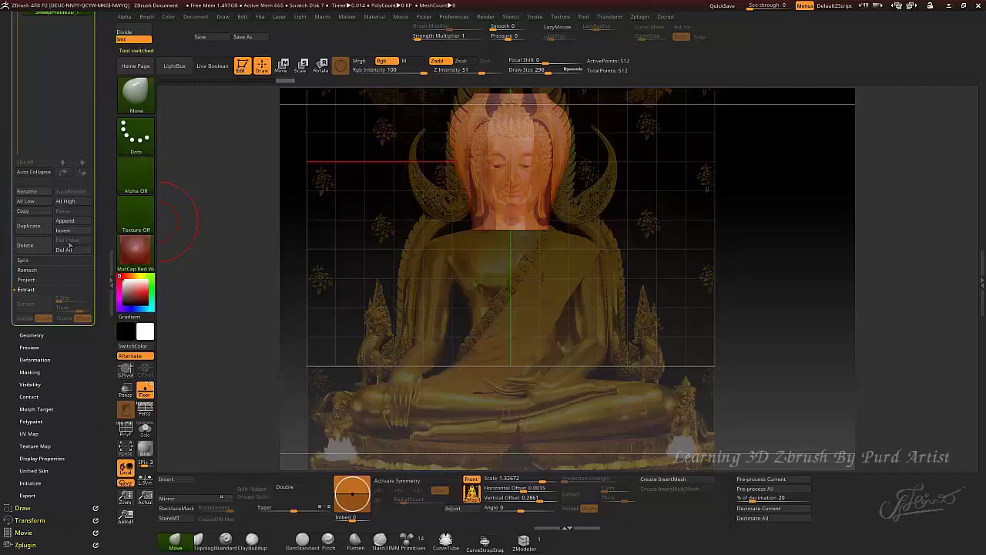
pyautogui.scroll(-3, 83, 310)
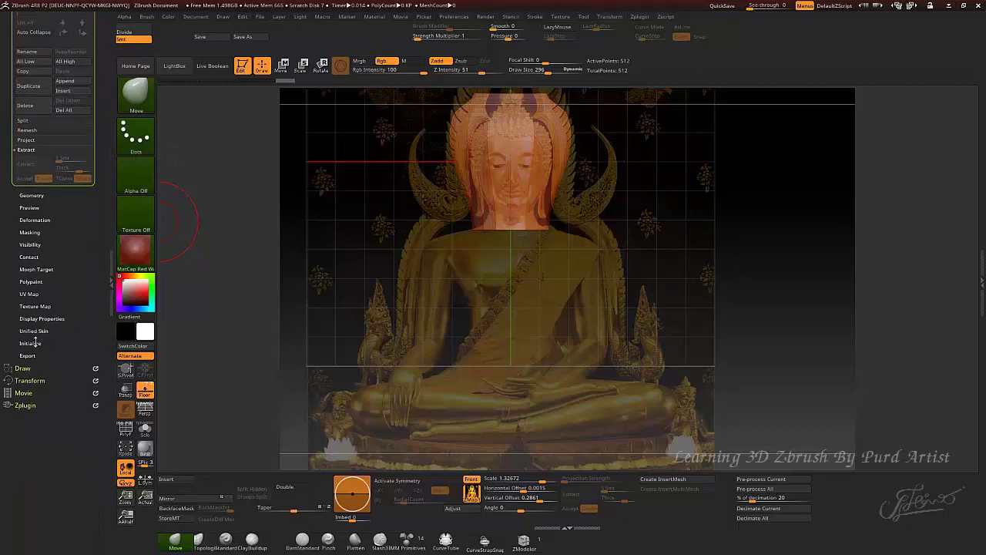
pyautogui.click(35, 344)
pyautogui.moveTo(55, 312); pyautogui.dragTo(63, 352)
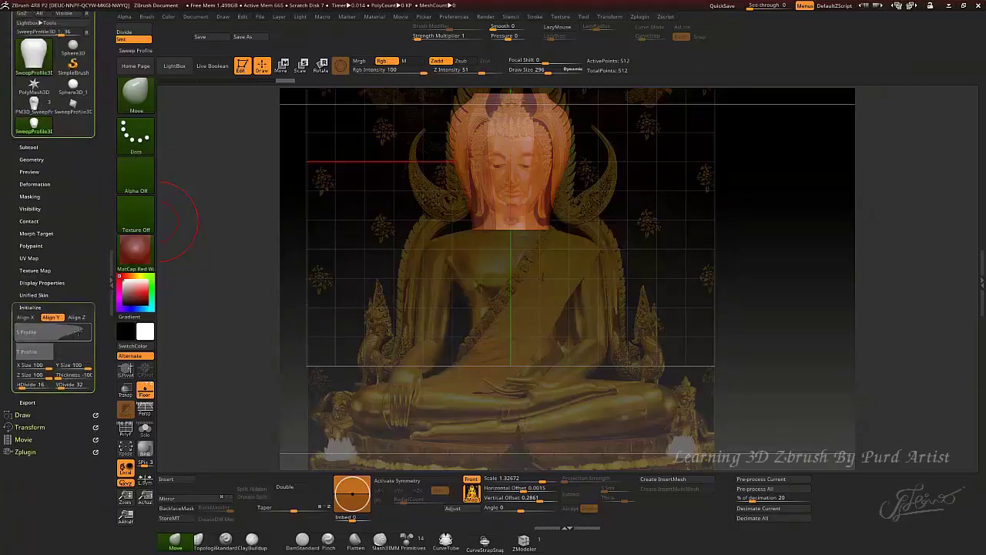
pyautogui.click(62, 332)
pyautogui.keyDown('alt'); pyautogui.moveTo(255, 288); pyautogui.dragTo(258, 385); pyautogui.keyUp('alt')
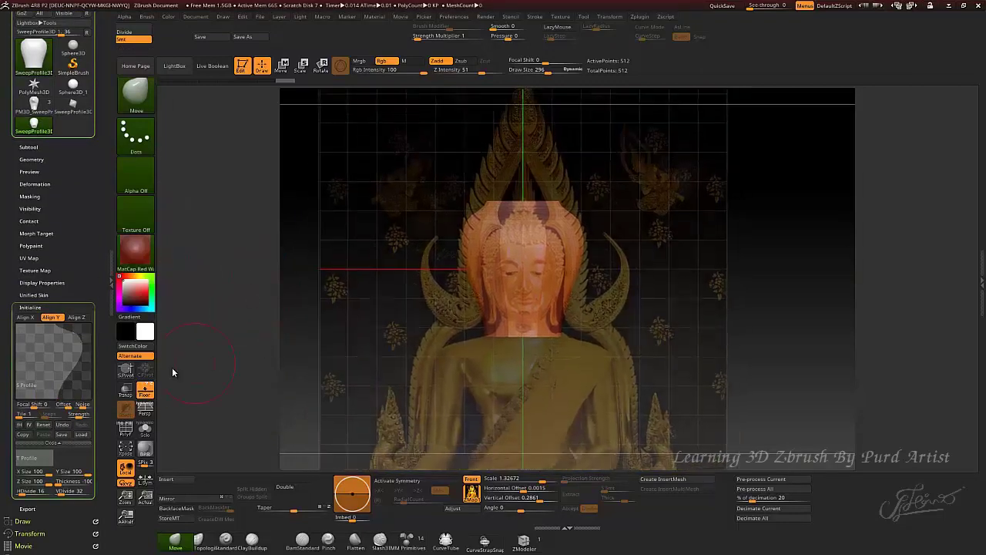
# Reshape the sweep profile's S Profile curve into a slimmer, smoother taper for an arm.
pyautogui.moveTo(76, 335)
pyautogui.mouseDown()
pyautogui.moveTo(57, 351)
pyautogui.moveTo(65, 333)
pyautogui.mouseUp()
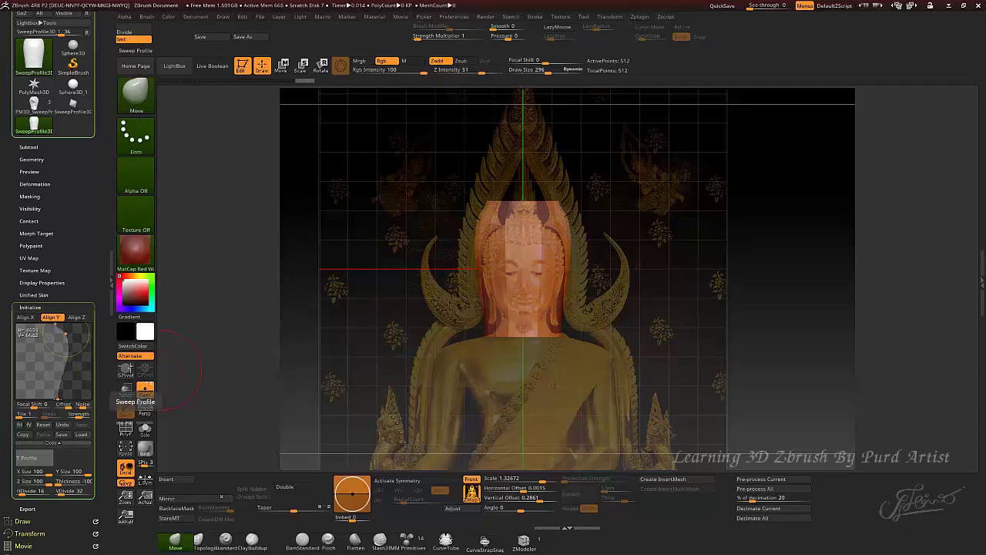
pyautogui.click(57, 397)
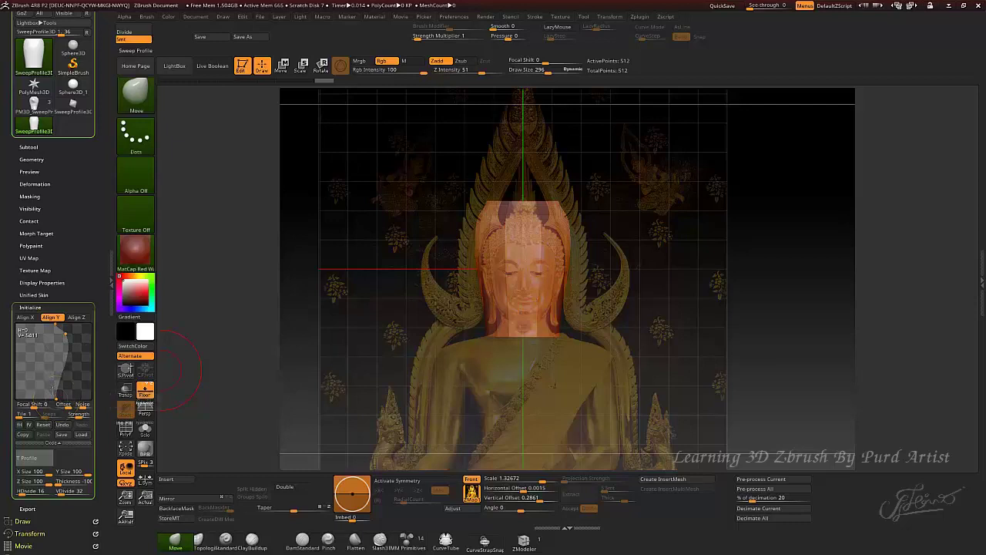
pyautogui.moveTo(55, 392); pyautogui.dragTo(58, 395)
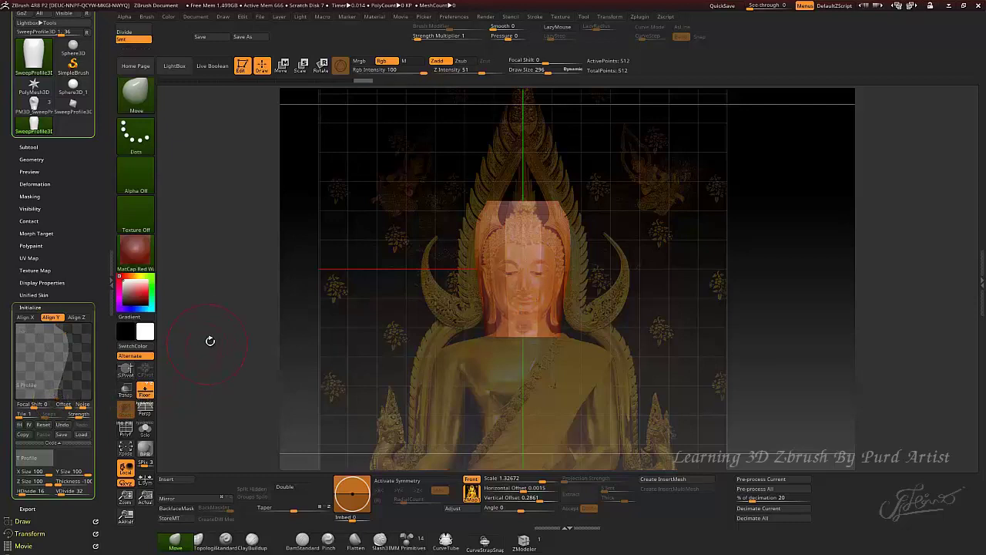
# Switch to the PM3D_SweepProfile3D_2 body tool and insert the reshaped SweepProfile3D as a new subtool.
pyautogui.keyDown('alt'); pyautogui.moveTo(209, 342); pyautogui.dragTo(224, 258); pyautogui.keyUp('alt')
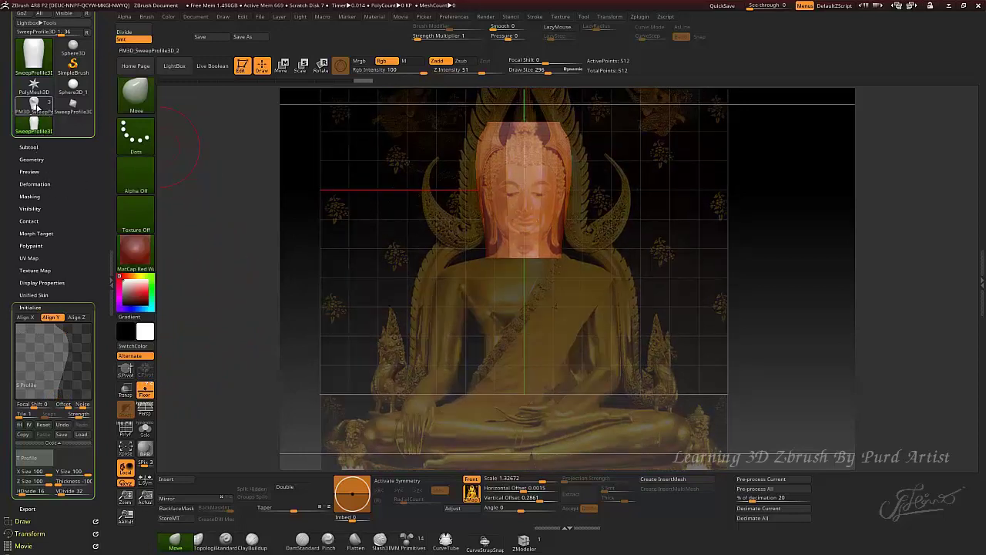
pyautogui.click(34, 104)
pyautogui.click(29, 147)
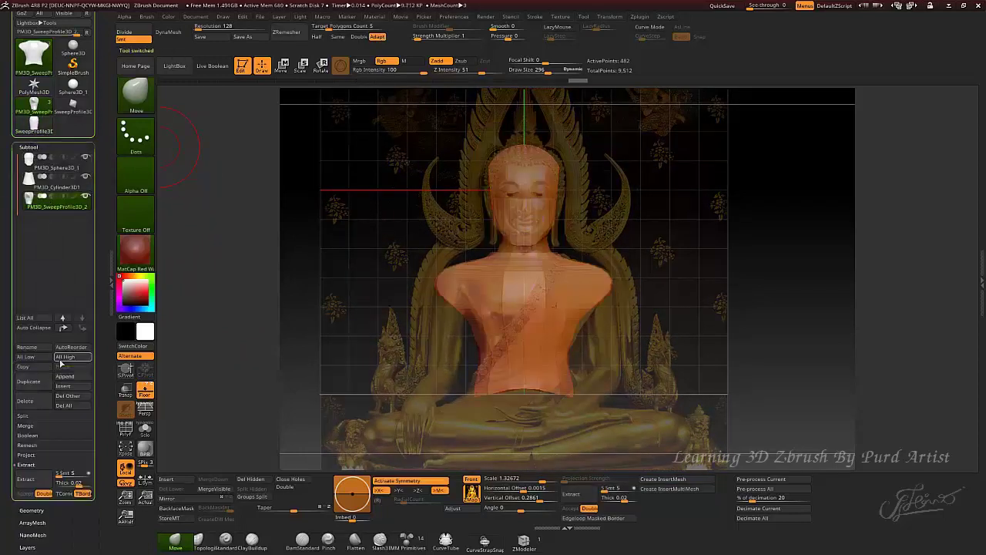
pyautogui.click(68, 388)
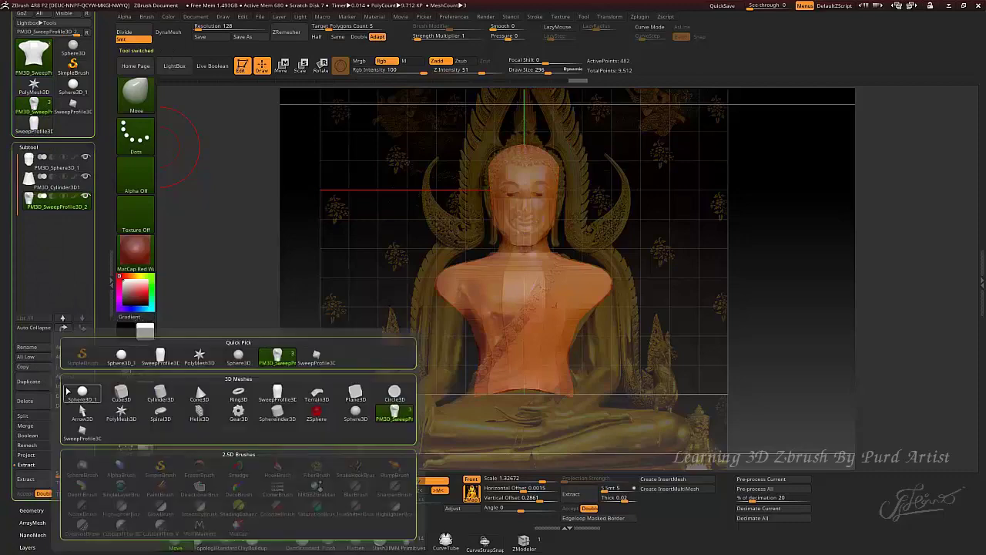
pyautogui.click(159, 357)
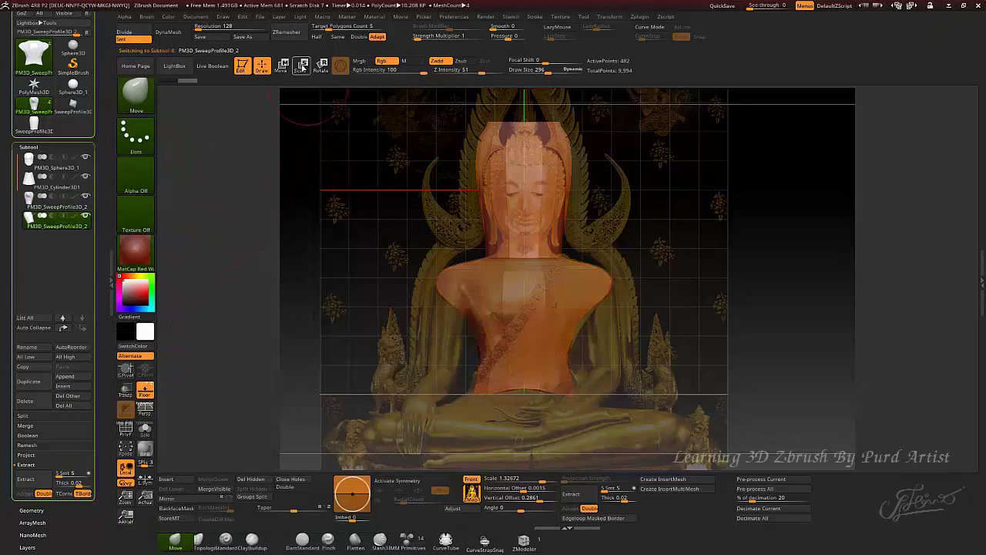
# Move, scale and rotate the inserted sweep profile to fit the figure's left upper arm in the reference image.
pyautogui.click(282, 66)
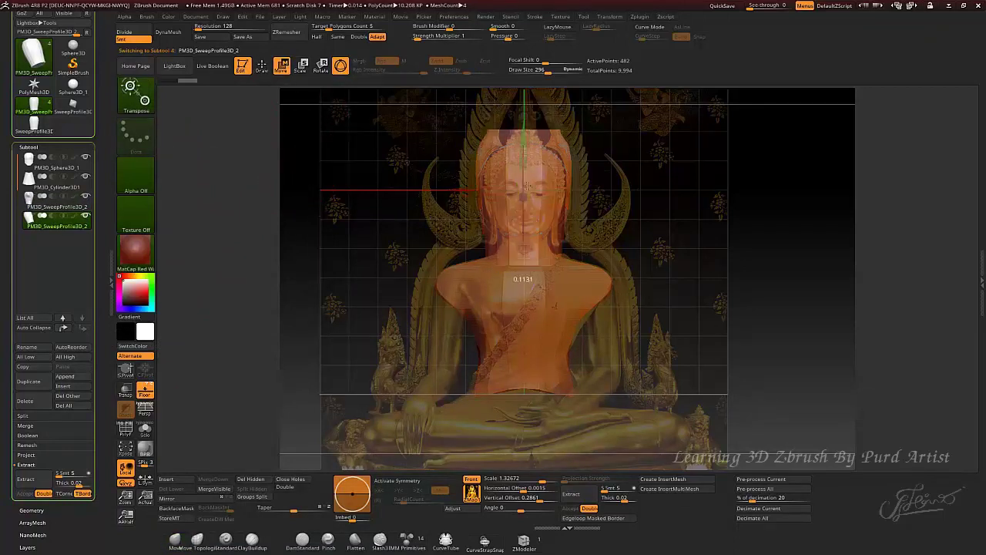
pyautogui.moveTo(482, 207); pyautogui.dragTo(588, 333)
pyautogui.keyDown('ctrl'); pyautogui.moveTo(589, 333); pyautogui.dragTo(560, 306, button='right'); pyautogui.keyUp('ctrl')
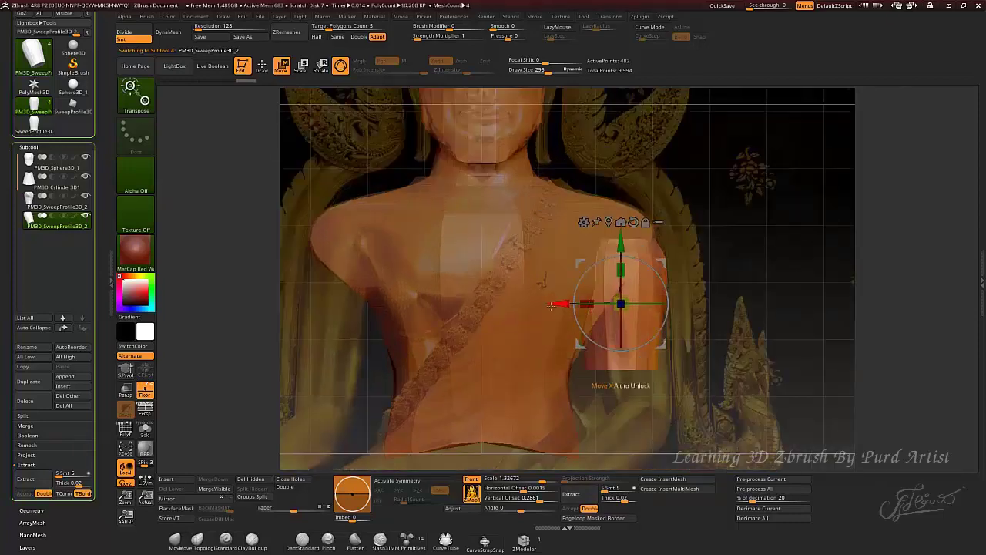
pyautogui.moveTo(556, 304); pyautogui.dragTo(623, 280)
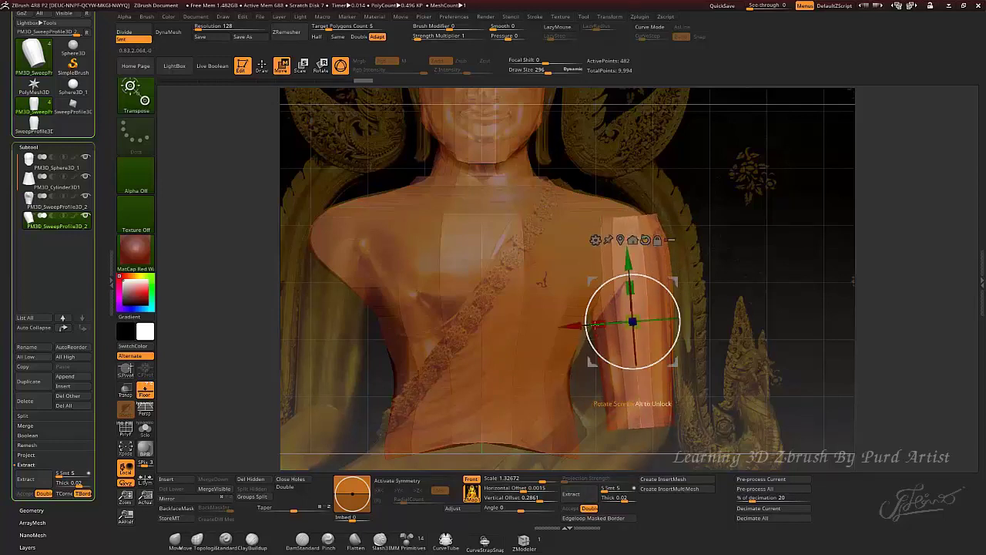
pyautogui.moveTo(595, 327); pyautogui.dragTo(631, 321)
pyautogui.moveTo(669, 239); pyautogui.dragTo(632, 239)
pyautogui.moveTo(572, 321); pyautogui.dragTo(593, 319)
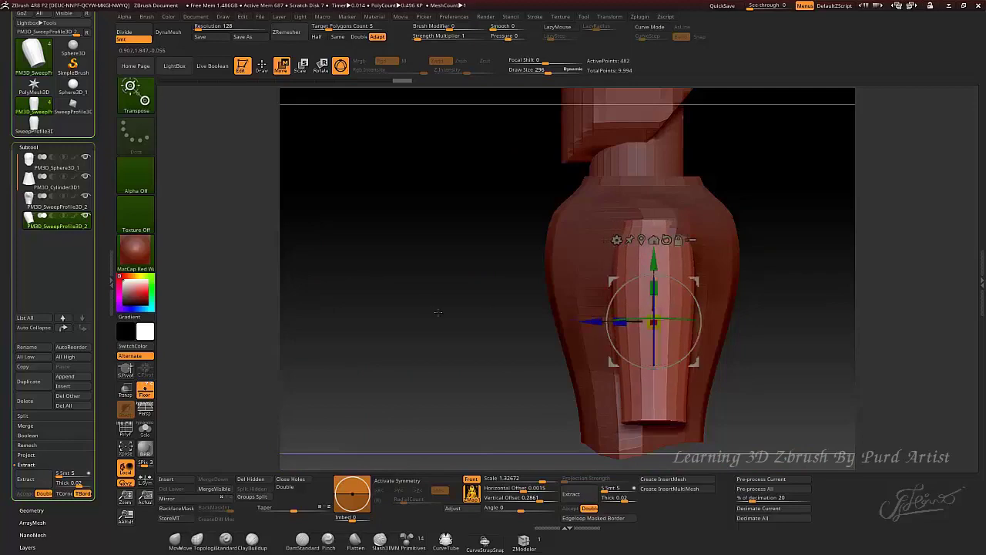
pyautogui.moveTo(436, 312); pyautogui.dragTo(636, 277)
pyautogui.keyDown('ctrl'); pyautogui.moveTo(640, 276); pyautogui.dragTo(427, 229, button='right'); pyautogui.keyUp('ctrl')
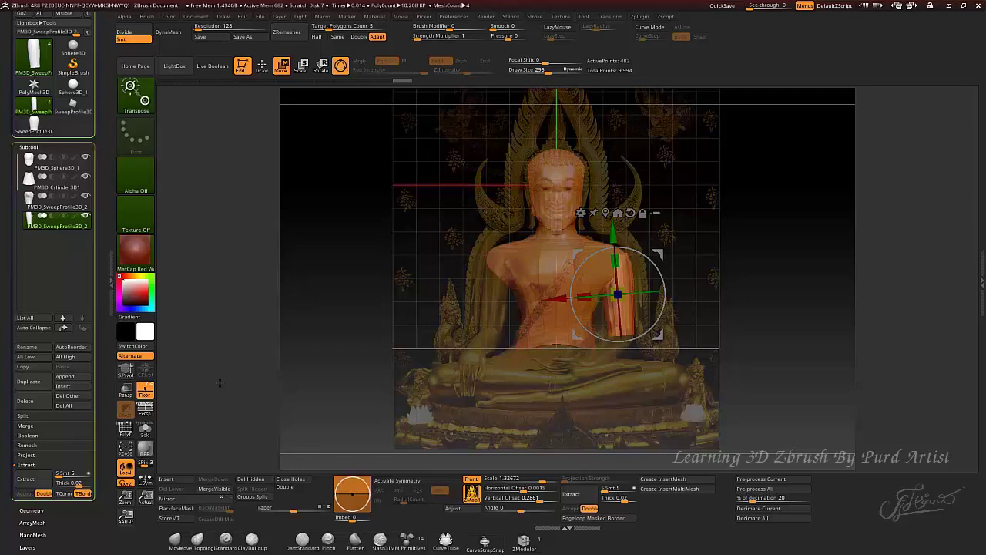
# Duplicate the upper arm subtool, mirror the copy to the opposite shoulder and return to Draw mode.
pyautogui.click(29, 381)
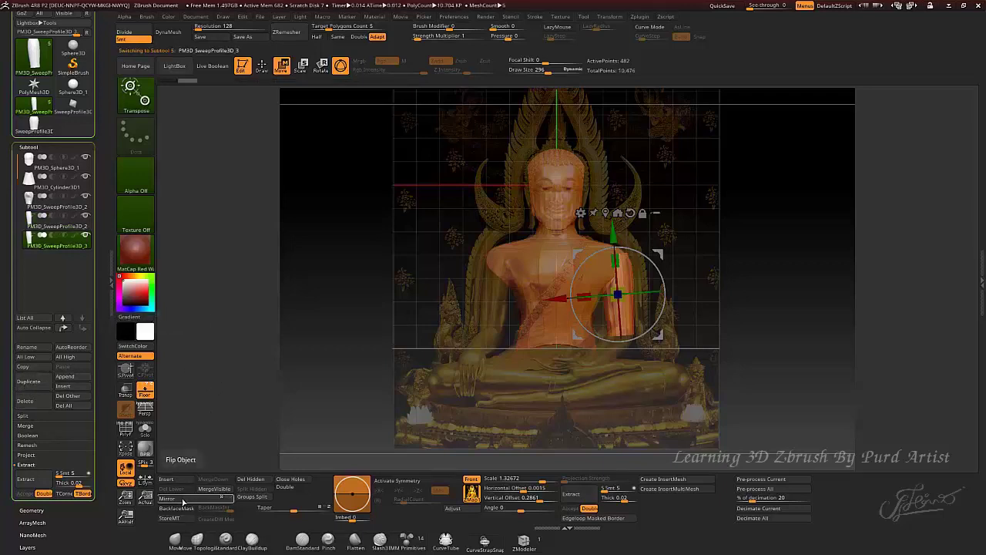
pyautogui.click(182, 501)
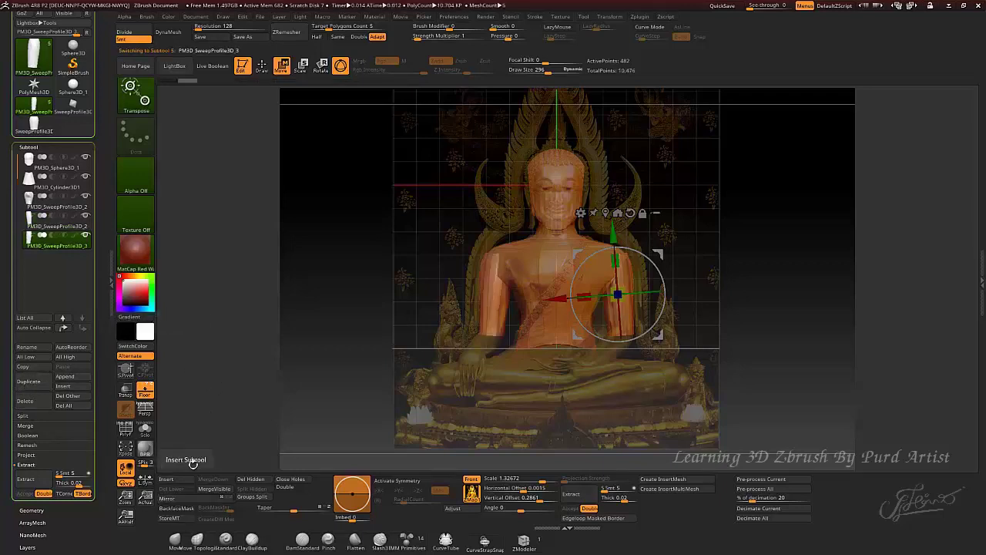
pyautogui.click(261, 67)
# Examine both upper arms against the reference image from an angle and from the front.
pyautogui.moveTo(336, 282)
pyautogui.mouseDown()
pyautogui.moveTo(429, 277)
pyautogui.moveTo(324, 279)
pyautogui.mouseUp()
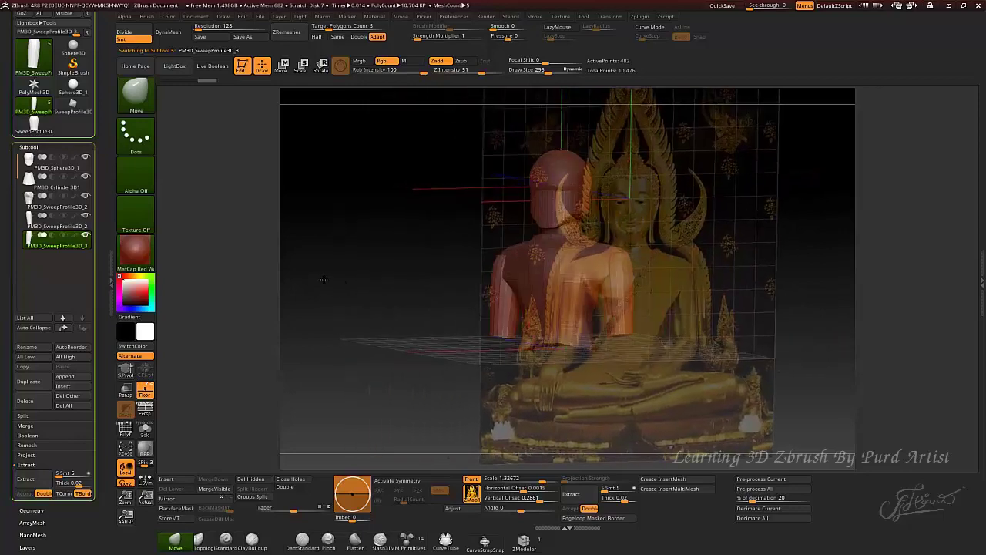
pyautogui.click(319, 282)
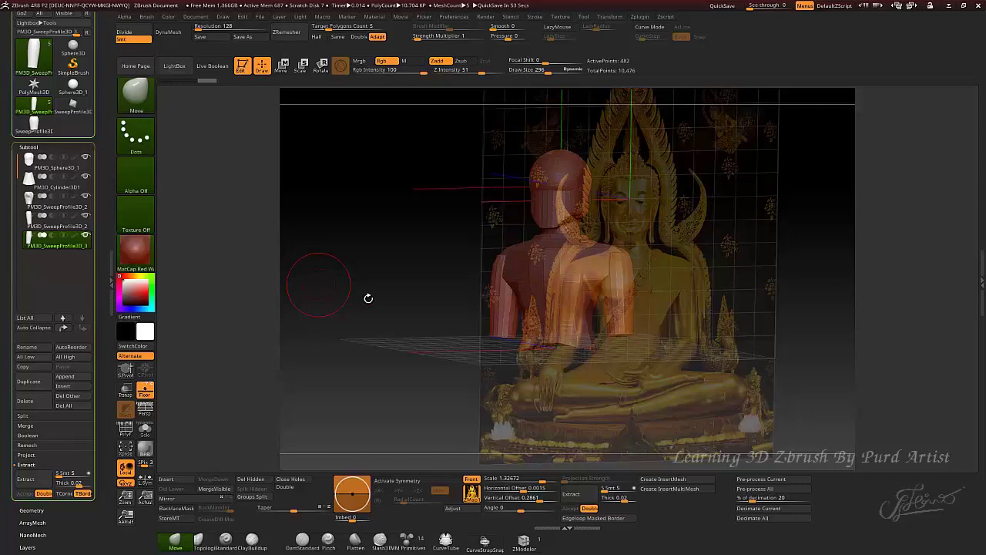
pyautogui.keyDown('shift'); pyautogui.moveTo(371, 316); pyautogui.dragTo(367, 291); pyautogui.keyUp('shift')
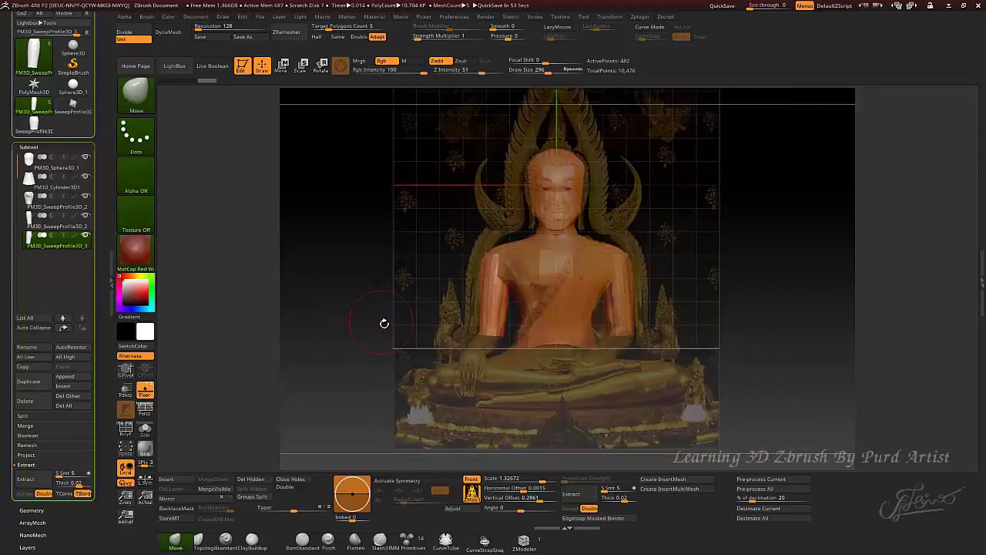
pyautogui.keyDown('ctrl'); pyautogui.moveTo(536, 391); pyautogui.dragTo(543, 387, button='right'); pyautogui.keyUp('ctrl')
pyautogui.keyDown('alt'); pyautogui.moveTo(543, 386); pyautogui.dragTo(480, 378); pyautogui.keyUp('alt')
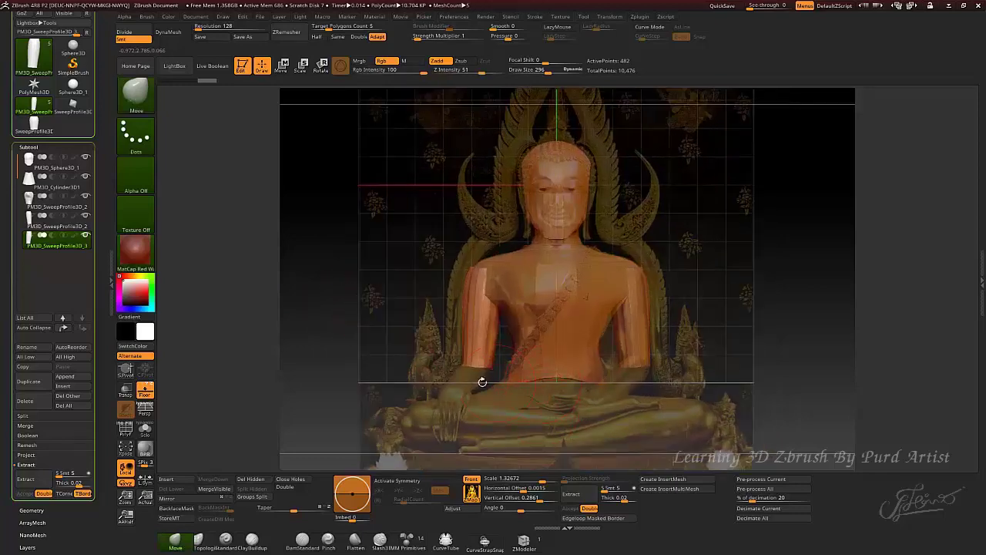
pyautogui.keyDown('alt'); pyautogui.moveTo(319, 328); pyautogui.dragTo(324, 251); pyautogui.keyUp('alt')
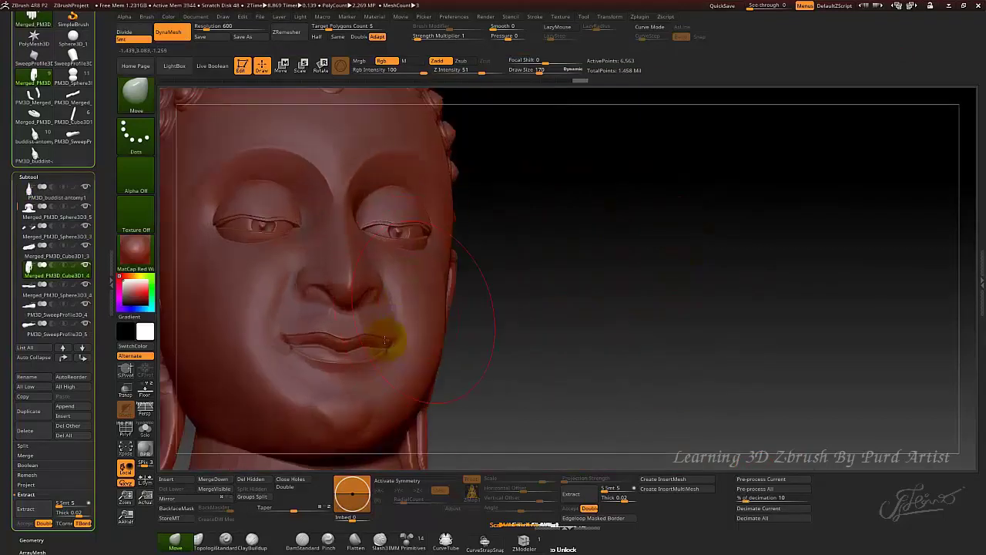
# Examine the sculpted face and neck up close, and frame the whole seated figure.
pyautogui.moveTo(675, 283); pyautogui.dragTo(670, 293)
pyautogui.moveTo(654, 298); pyautogui.dragTo(645, 289, button='right')
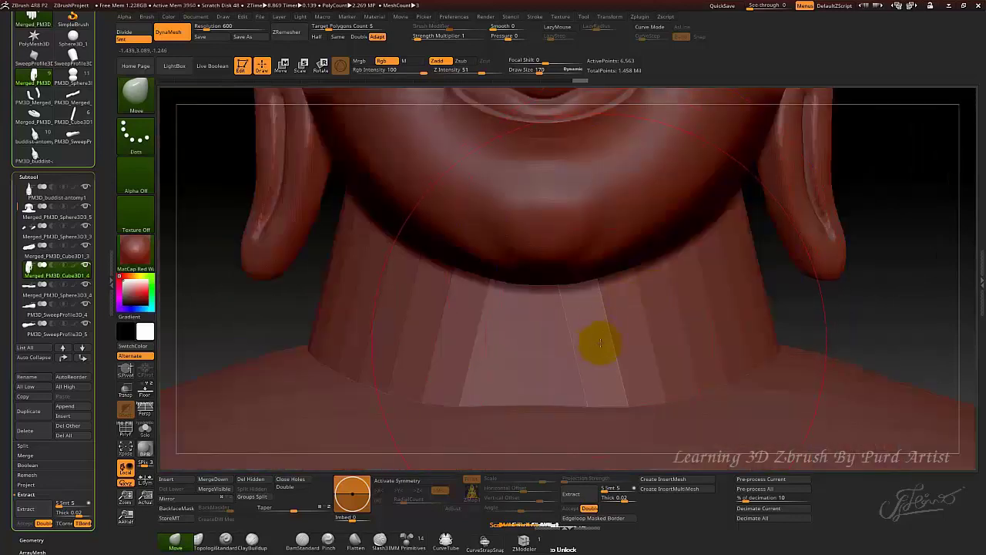
pyautogui.moveTo(570, 323)
pyautogui.keyDown('ctrl'); pyautogui.mouseDown(button='right')
pyautogui.moveTo(556, 336)
pyautogui.moveTo(356, 238)
pyautogui.mouseUp(button='right'); pyautogui.keyUp('ctrl')
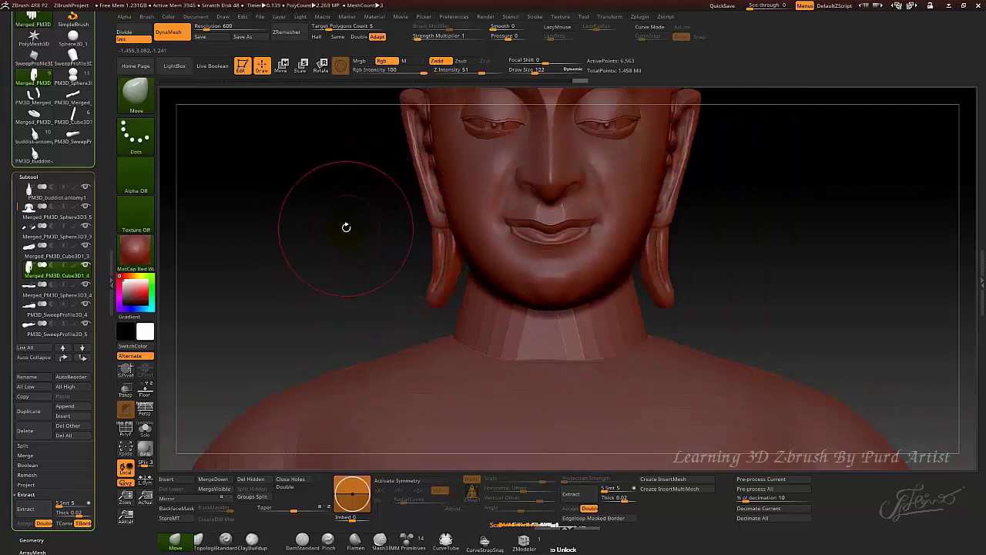
pyautogui.moveTo(341, 228); pyautogui.dragTo(318, 208)
pyautogui.moveTo(317, 208); pyautogui.dragTo(363, 246, button='right')
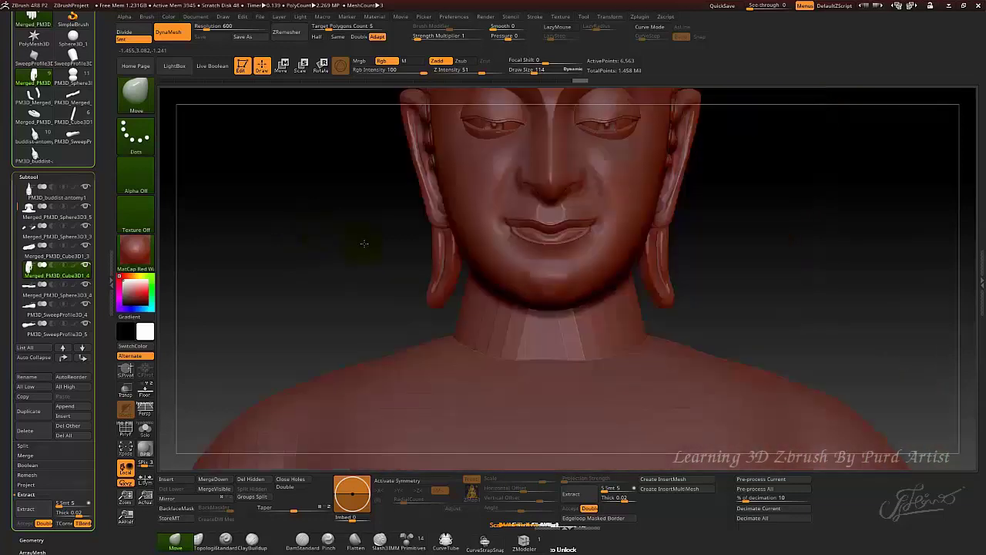
pyautogui.press('f')
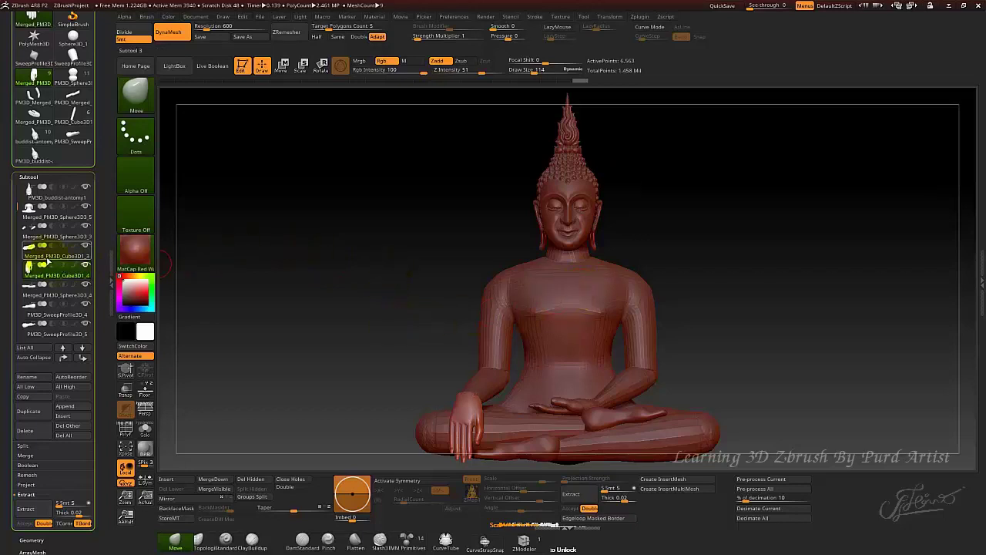
# Merge the Merged_PM3D_Sphere3D3_3 forearm subtool down with the two hand subtools below it.
pyautogui.moveTo(48, 254)
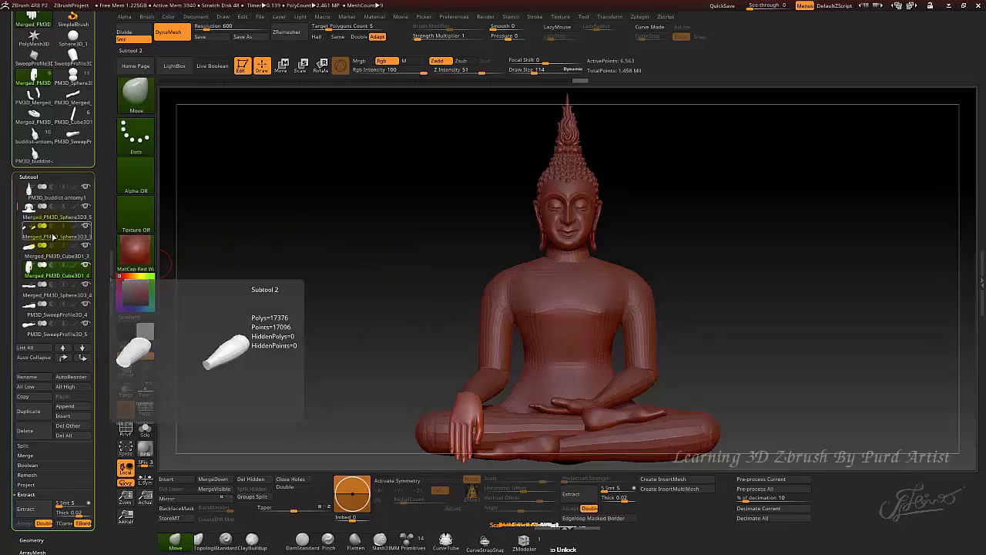
pyautogui.click(55, 237)
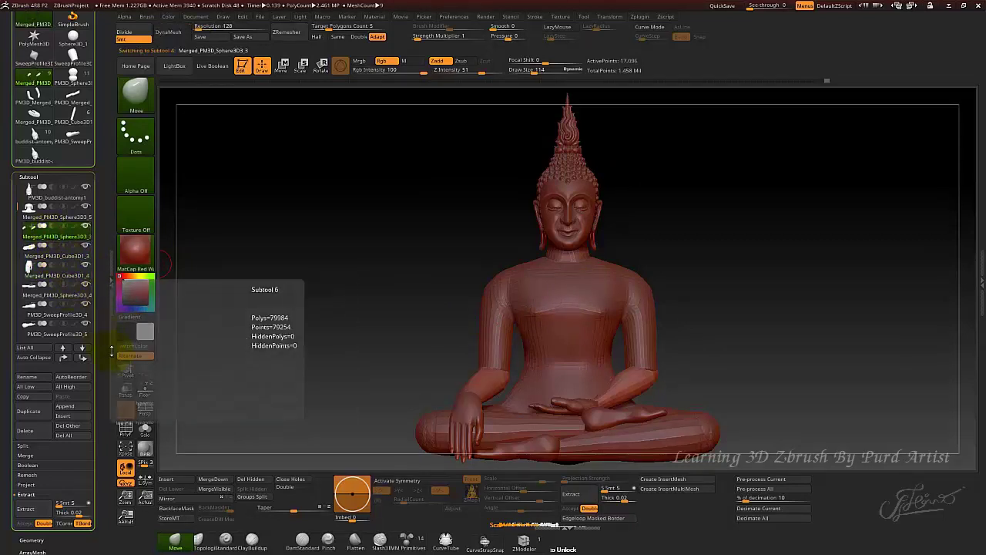
pyautogui.click(218, 479)
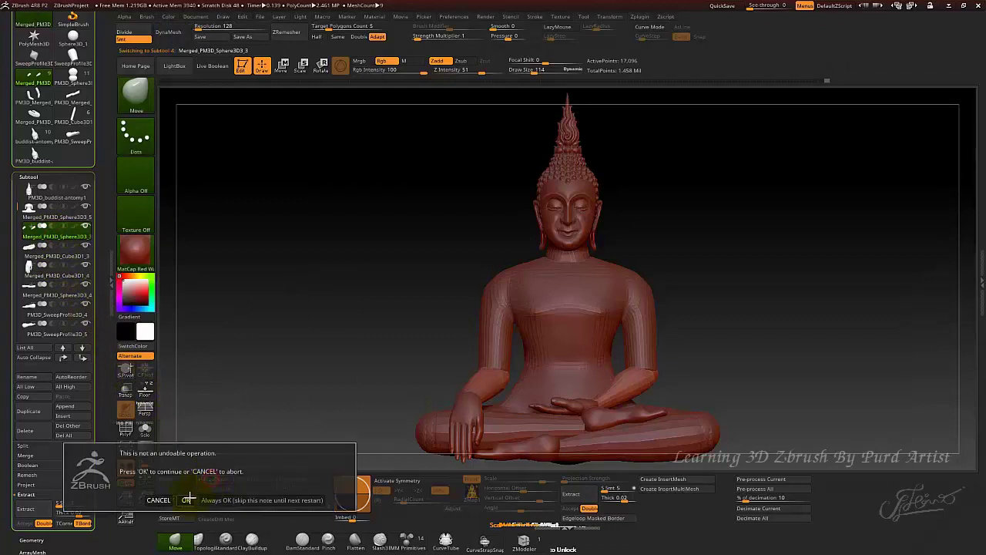
pyautogui.click(189, 499)
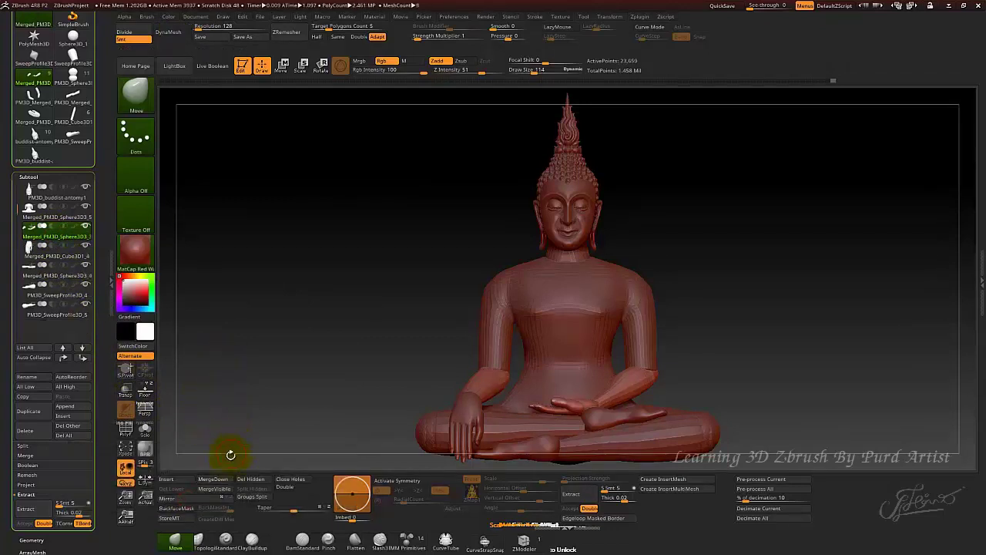
pyautogui.click(216, 480)
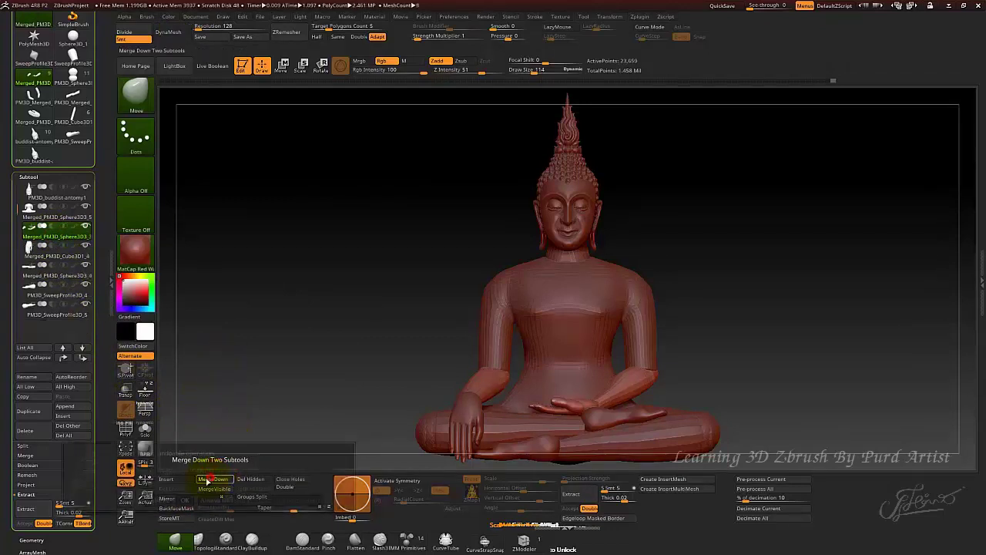
pyautogui.click(184, 497)
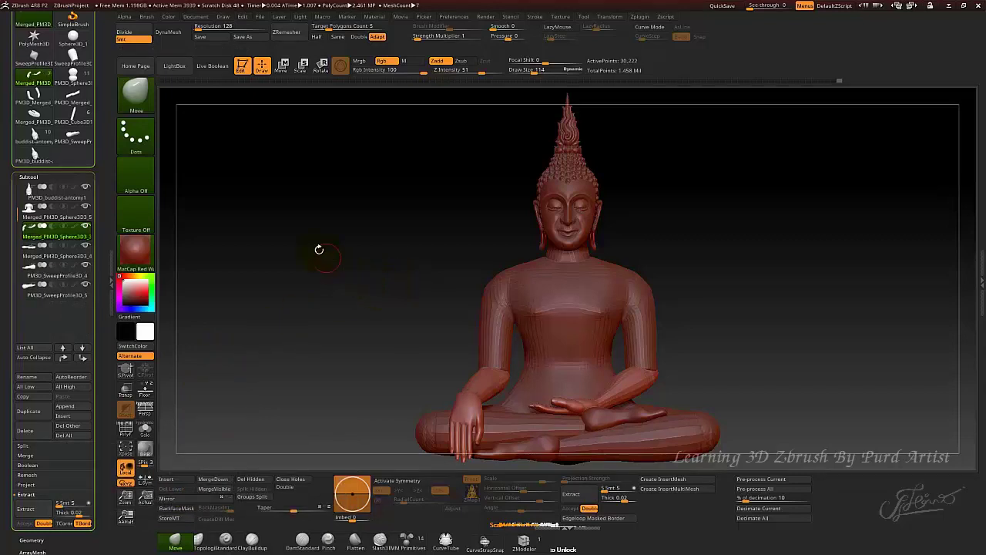
# DynaMesh the merged forearms and hands at a resolution of 504.
pyautogui.moveTo(219, 25); pyautogui.dragTo(204, 27)
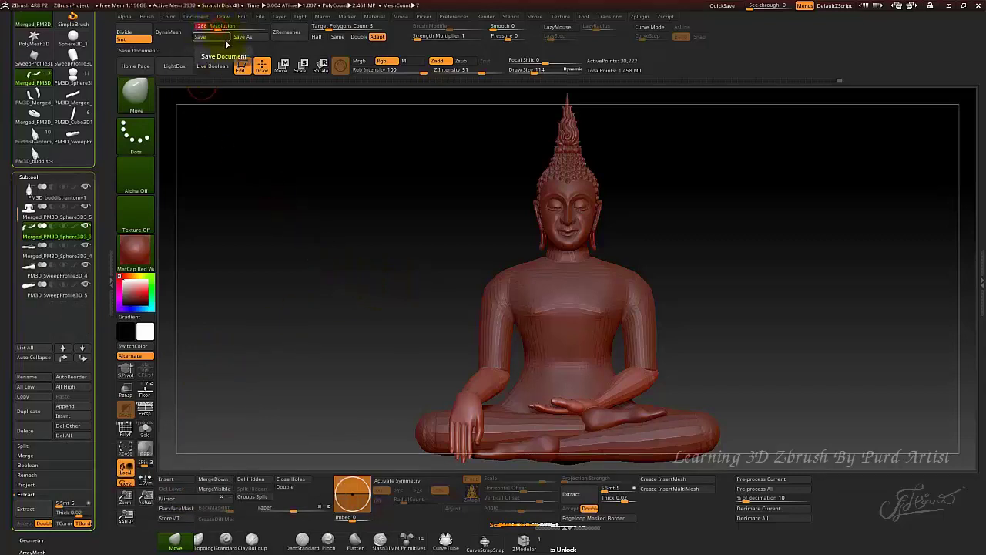
pyautogui.click(168, 35)
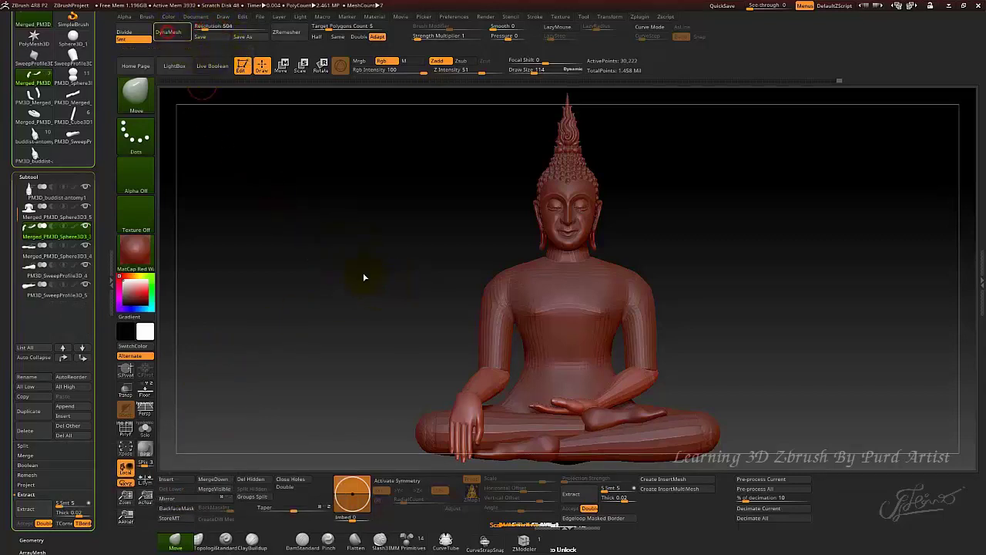
pyautogui.moveTo(382, 299); pyautogui.dragTo(390, 333)
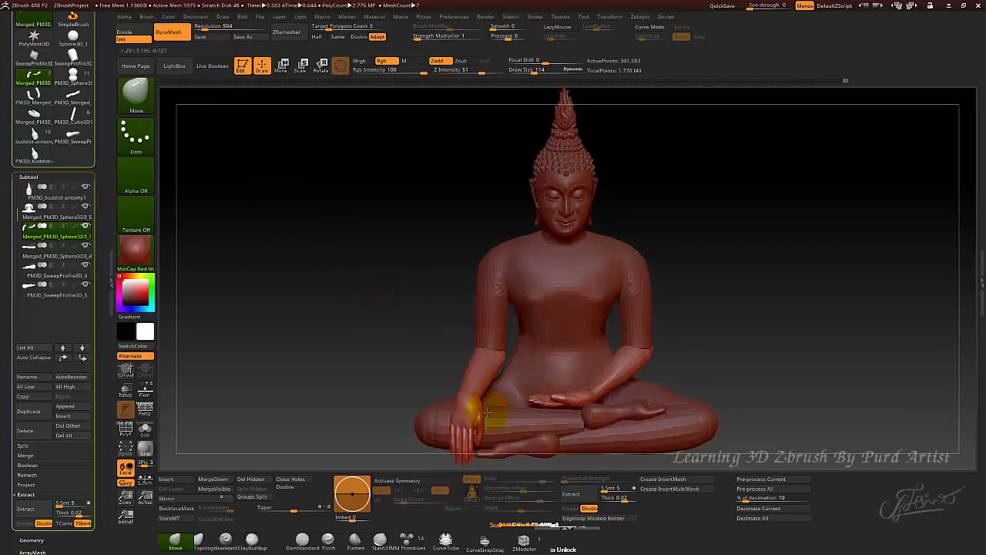
# Smooth the seam at the wrist between the right forearm and hand.
pyautogui.moveTo(475, 435)
pyautogui.keyDown('ctrl'); pyautogui.mouseDown(button='right')
pyautogui.moveTo(455, 425)
pyautogui.moveTo(420, 327)
pyautogui.mouseUp(button='right'); pyautogui.keyUp('ctrl')
pyautogui.moveTo(356, 276)
pyautogui.mouseDown()
pyautogui.moveTo(346, 286)
pyautogui.moveTo(370, 308)
pyautogui.mouseUp()
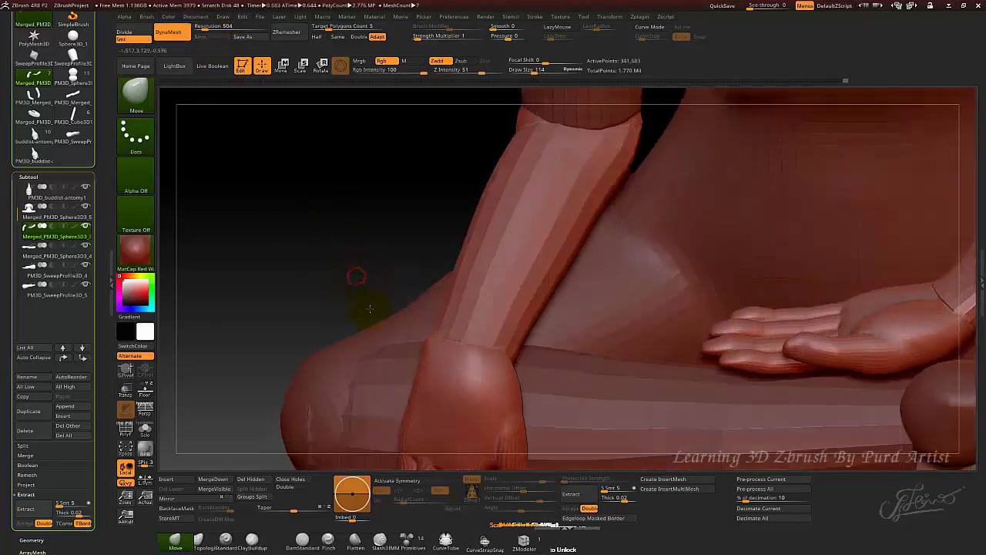
pyautogui.keyDown('shift'); pyautogui.moveTo(458, 346); pyautogui.dragTo(446, 338); pyautogui.keyUp('shift')
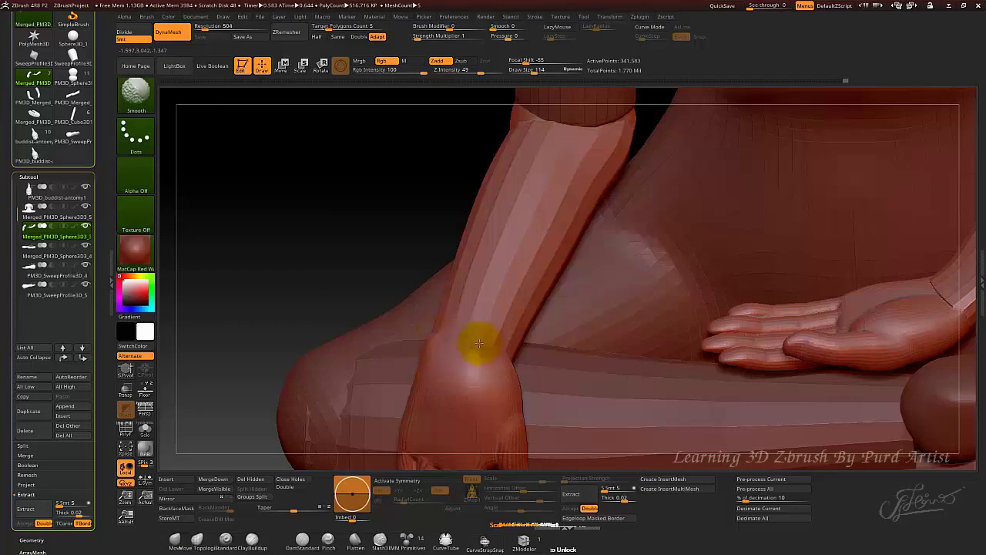
pyautogui.moveTo(353, 246)
pyautogui.mouseDown()
pyautogui.moveTo(359, 228)
pyautogui.moveTo(320, 201)
pyautogui.mouseUp()
pyautogui.moveTo(319, 199); pyautogui.dragTo(633, 84, button='right')
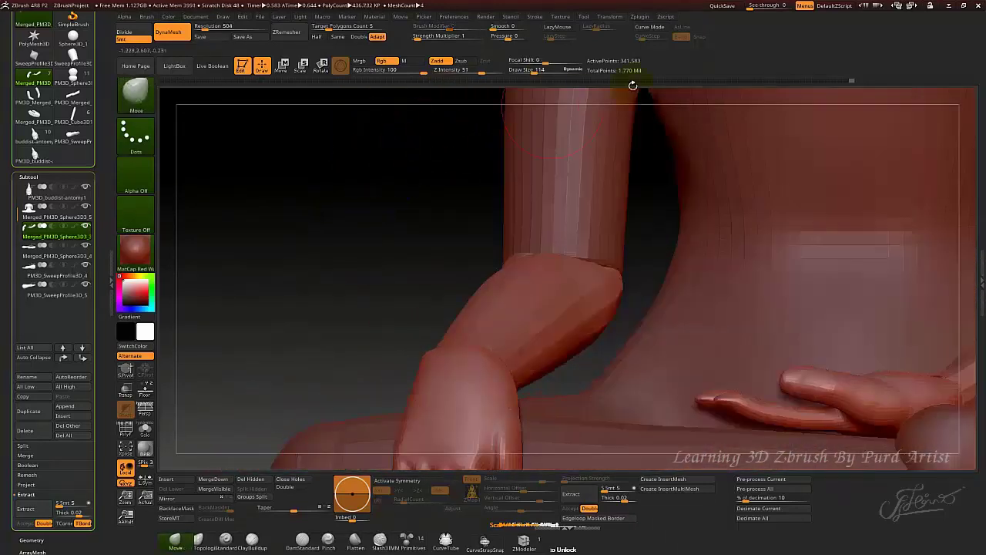
# Step back through the forearm and hand subtool's undo history to its state before the DynaMesh.
pyautogui.moveTo(853, 80)
pyautogui.mouseDown()
pyautogui.moveTo(810, 80)
pyautogui.moveTo(845, 81)
pyautogui.mouseUp()
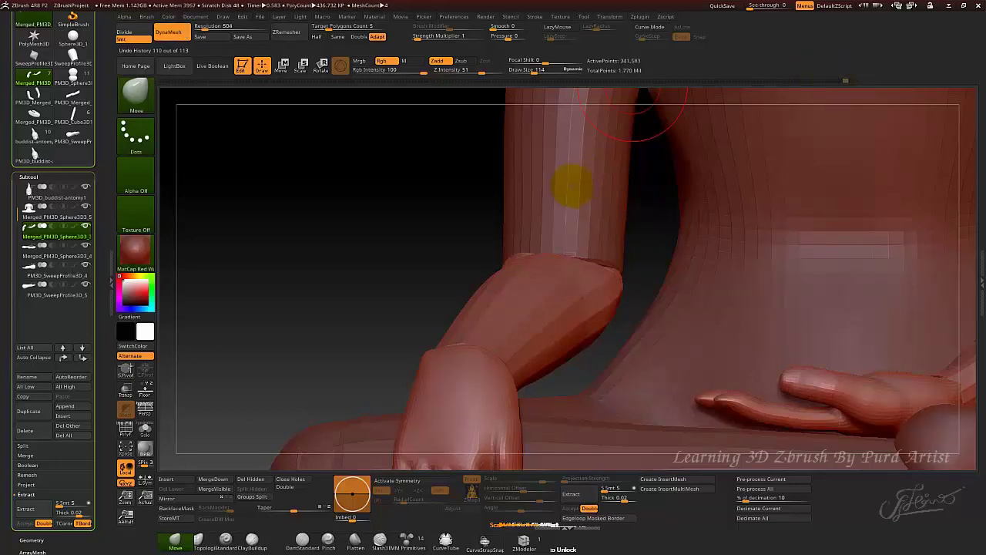
pyautogui.moveTo(367, 268); pyautogui.dragTo(378, 339)
pyautogui.moveTo(377, 339)
pyautogui.mouseDown(button='right')
pyautogui.moveTo(411, 326)
pyautogui.moveTo(416, 346)
pyautogui.mouseUp(button='right')
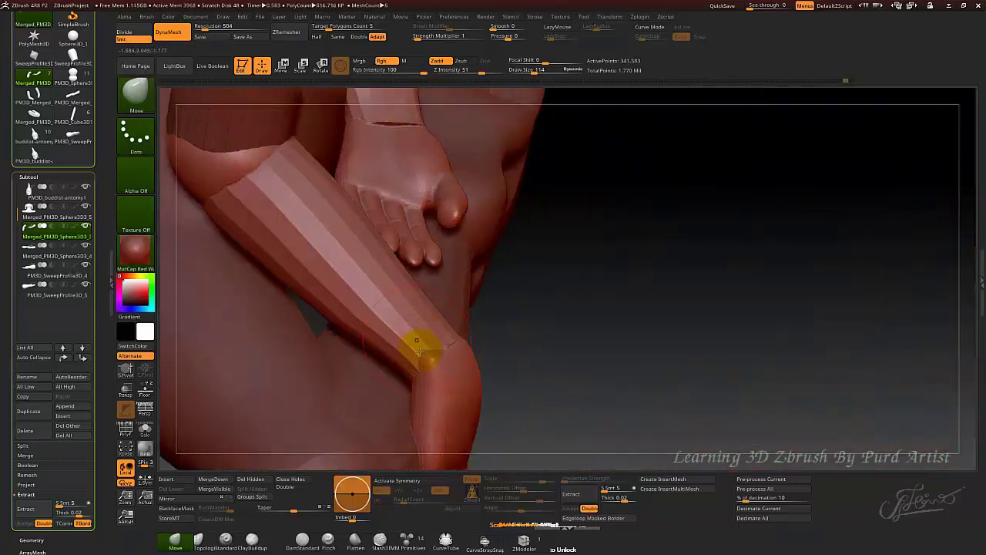
pyautogui.click(842, 80)
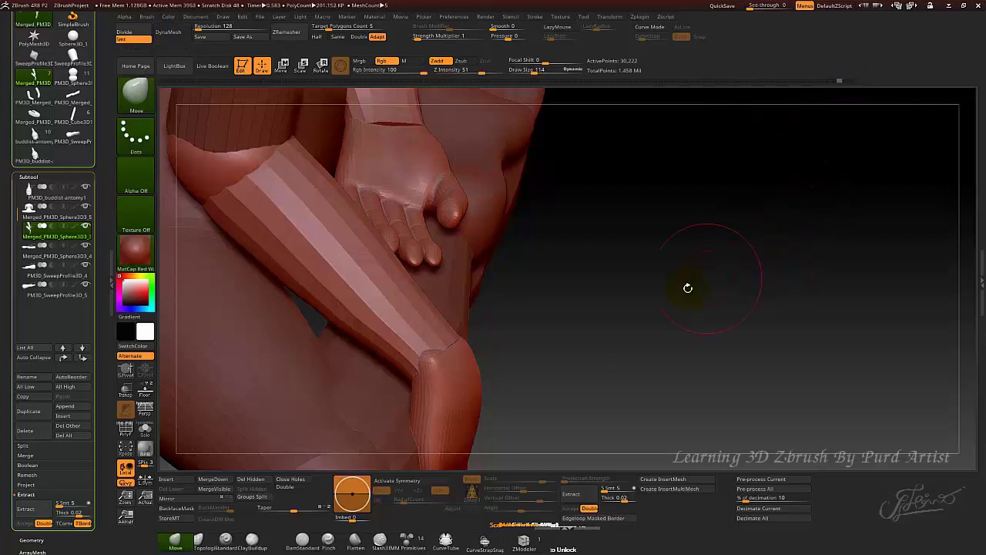
pyautogui.moveTo(686, 285); pyautogui.dragTo(630, 314, button='right')
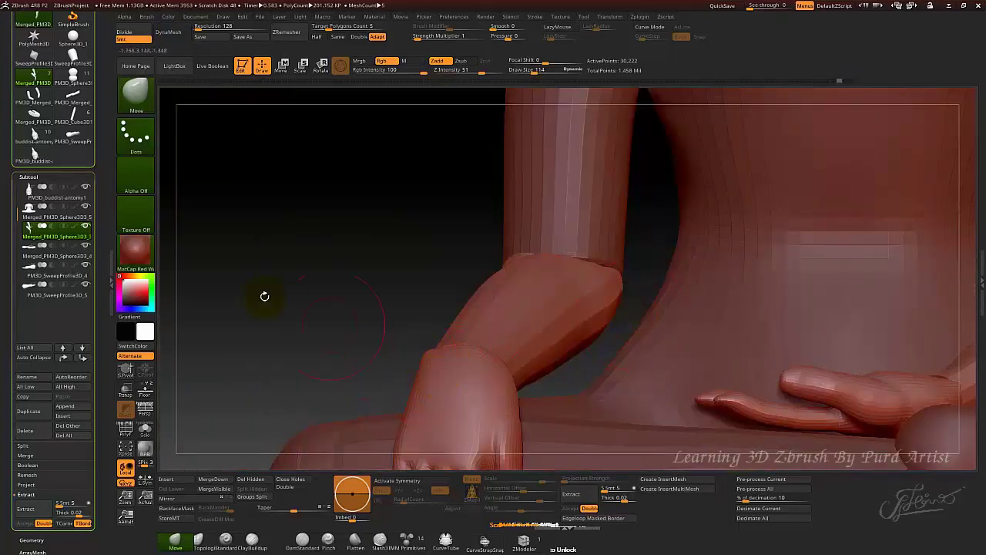
# Hide both hands and split them off from the forearms into a separate subtool.
pyautogui.keyDown('ctrl'); pyautogui.keyDown('shift'); pyautogui.click(447, 392); pyautogui.keyUp('shift'); pyautogui.keyUp('ctrl')
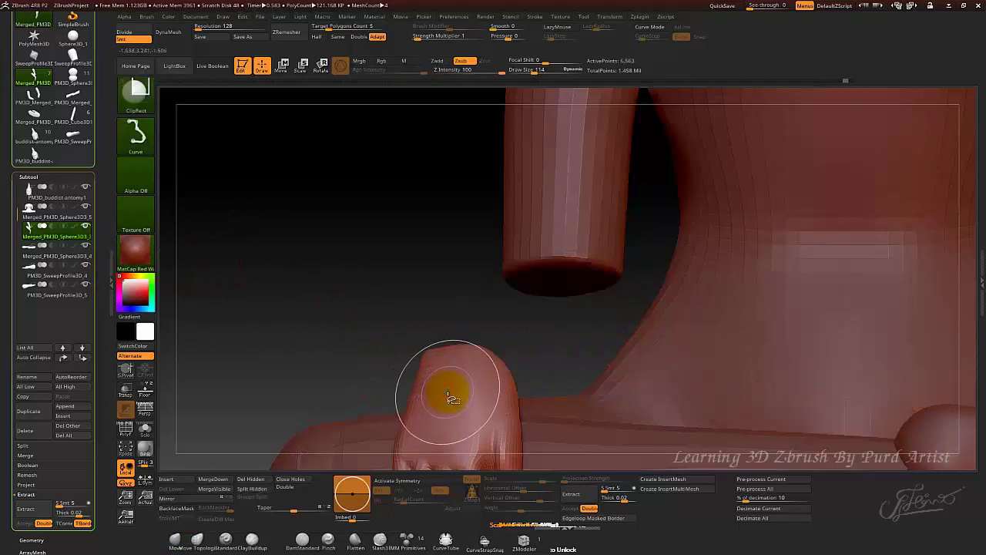
pyautogui.keyDown('ctrl'); pyautogui.moveTo(448, 345); pyautogui.dragTo(431, 350, button='right'); pyautogui.keyUp('ctrl')
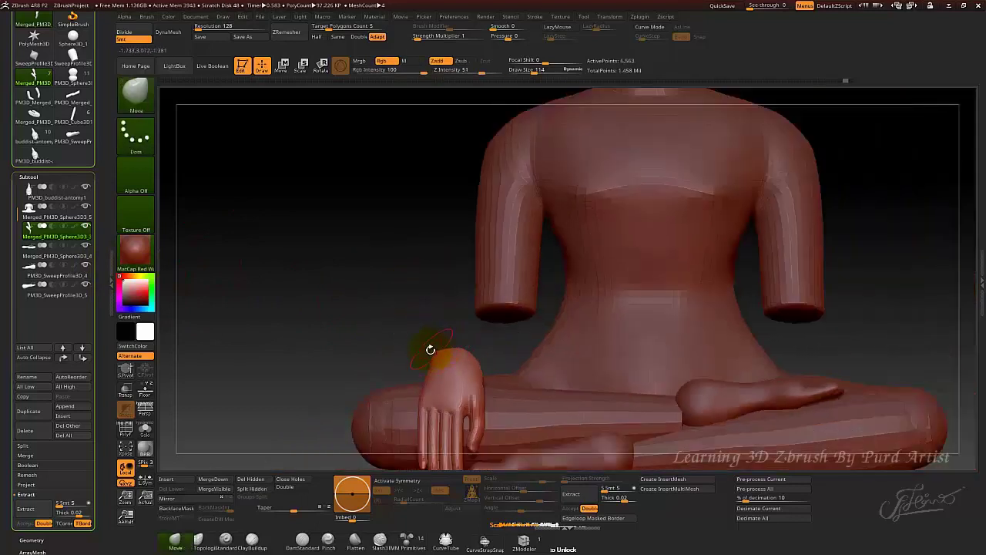
pyautogui.keyDown('ctrl'); pyautogui.keyDown('shift'); pyautogui.click(443, 368); pyautogui.keyUp('shift'); pyautogui.keyUp('ctrl')
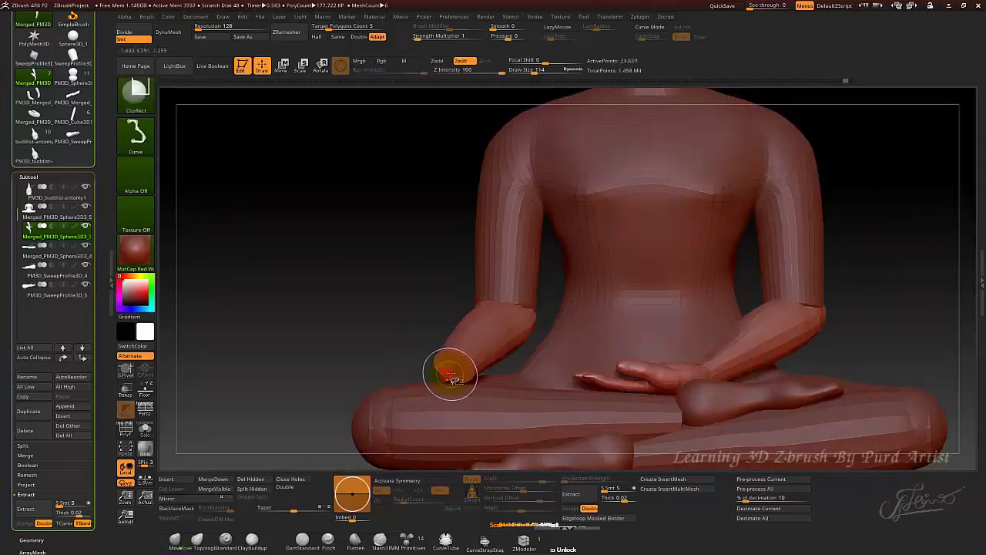
pyautogui.keyDown('ctrl'); pyautogui.keyDown('shift'); pyautogui.click(659, 372); pyautogui.keyUp('shift'); pyautogui.keyUp('ctrl')
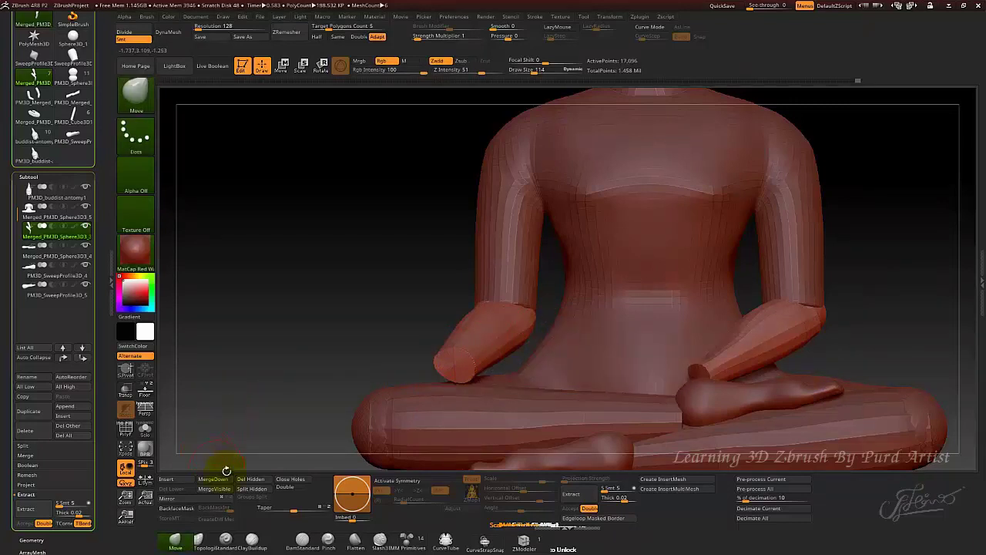
pyautogui.click(247, 488)
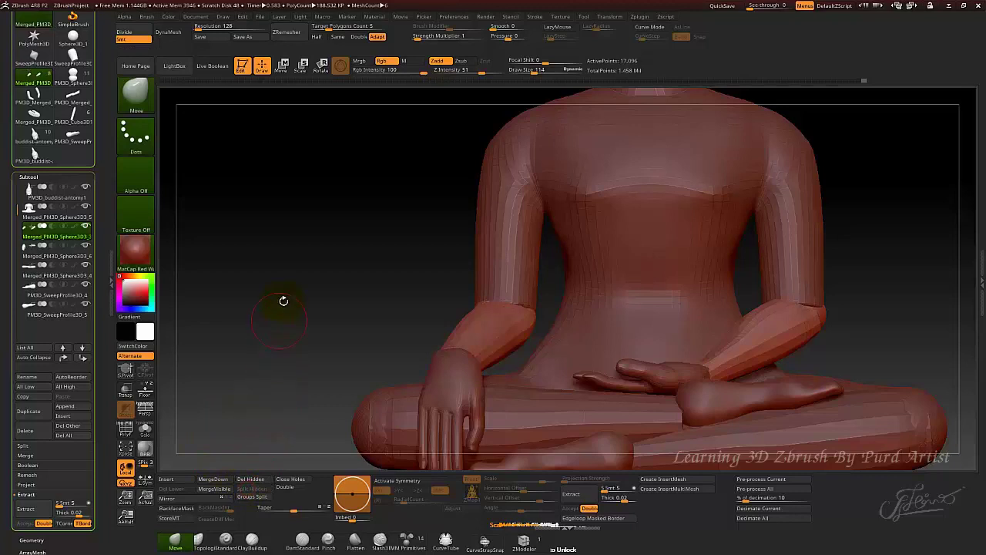
# DynaMesh the forearms subtool at a resolution of 128 and ZRemesh it with a target polygon count of 5.
pyautogui.click(55, 255)
pyautogui.click(178, 35)
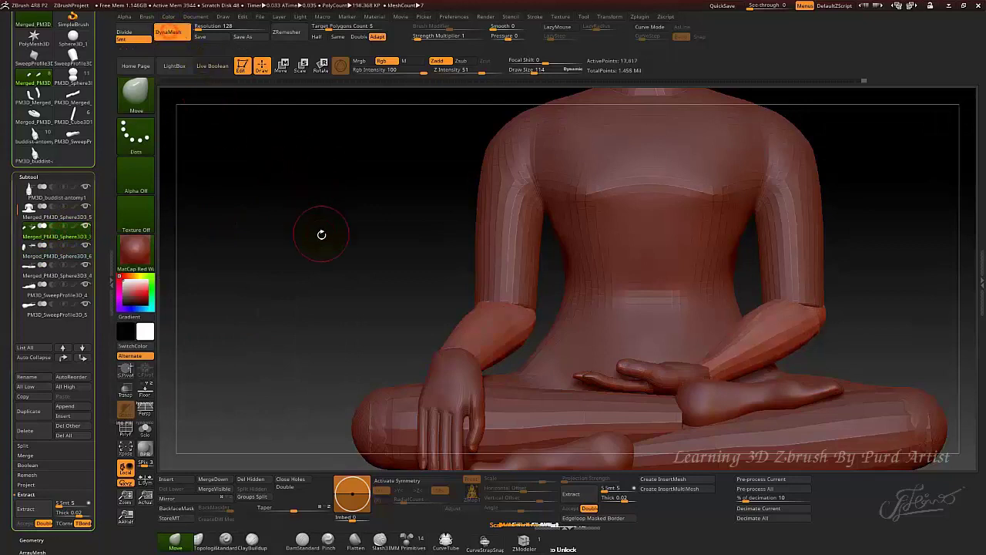
pyautogui.click(290, 36)
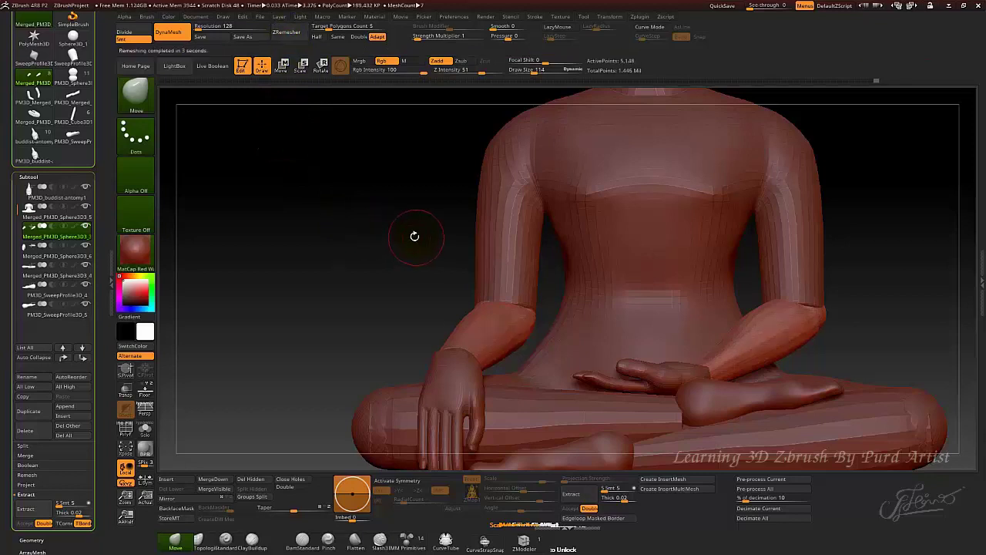
# Smooth the forearms around the elbows and ZRemesh them again.
pyautogui.moveTo(377, 289); pyautogui.dragTo(375, 340)
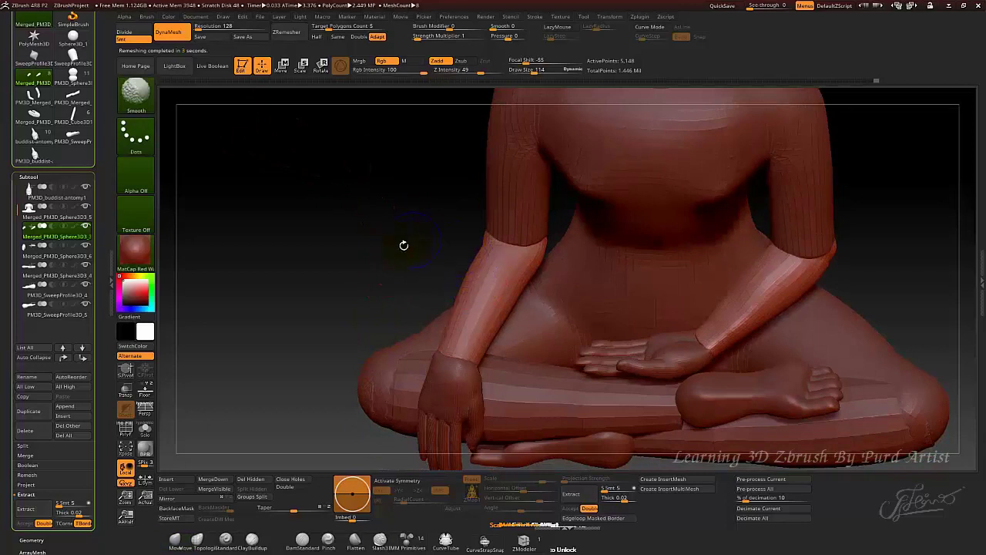
pyautogui.moveTo(403, 245)
pyautogui.mouseDown()
pyautogui.moveTo(399, 252)
pyautogui.moveTo(459, 222)
pyautogui.mouseUp()
pyautogui.moveTo(562, 222)
pyautogui.keyDown('shift'); pyautogui.mouseDown()
pyautogui.moveTo(553, 224)
pyautogui.moveTo(574, 235)
pyautogui.mouseUp(); pyautogui.keyUp('shift')
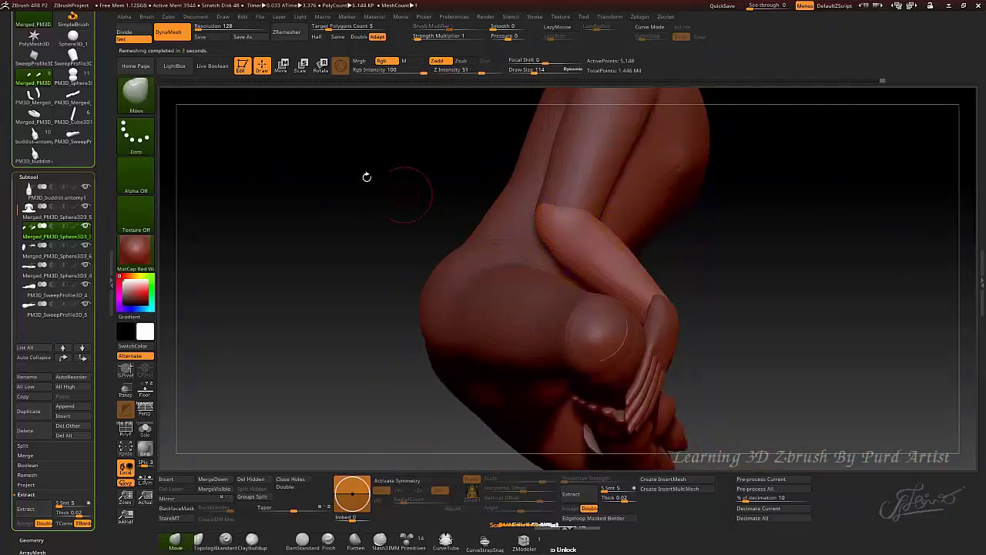
pyautogui.click(289, 34)
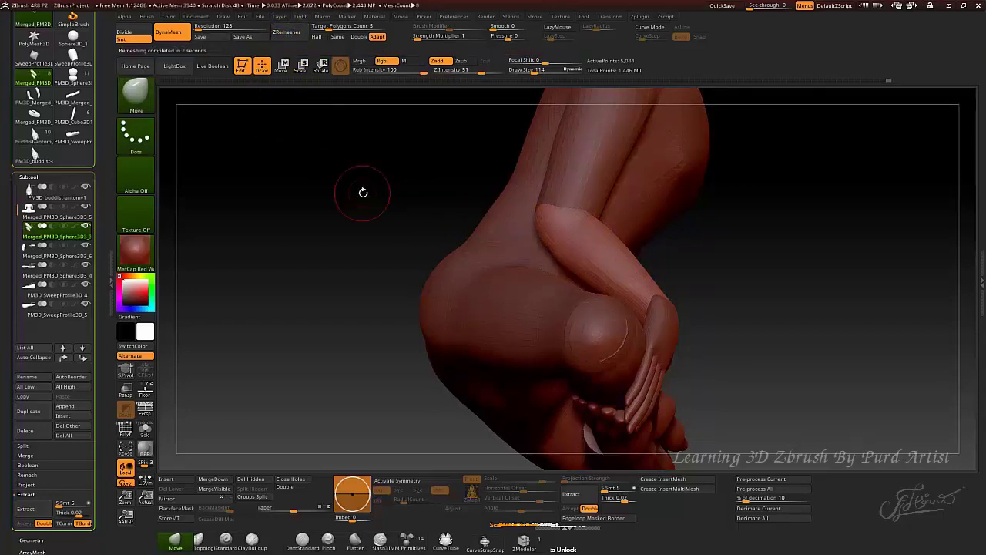
# Smooth the elbow ends of both forearms from the side and back, and inspect the forearms' wireframe.
pyautogui.moveTo(359, 197)
pyautogui.mouseDown()
pyautogui.moveTo(292, 186)
pyautogui.moveTo(275, 150)
pyautogui.moveTo(287, 147)
pyautogui.mouseUp()
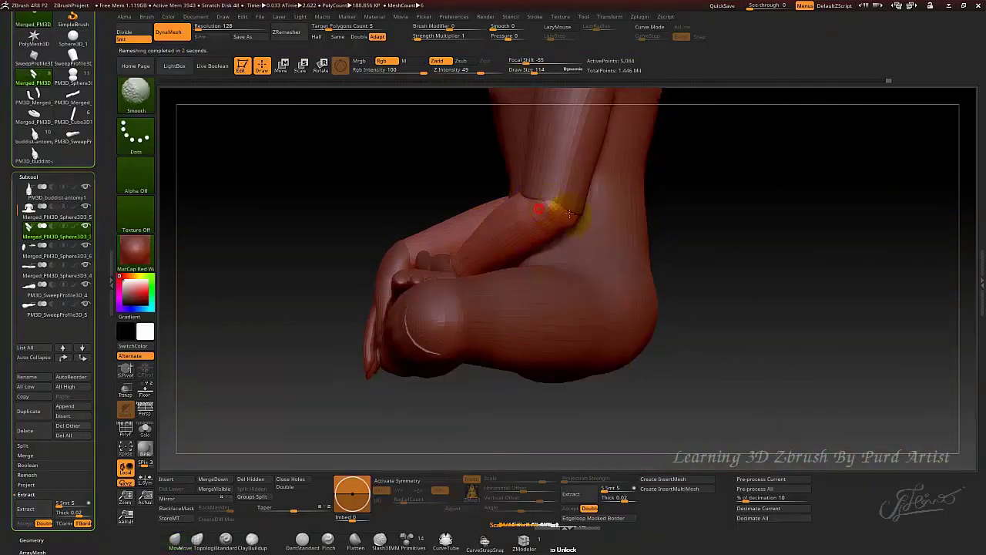
pyautogui.moveTo(670, 224); pyautogui.dragTo(568, 236)
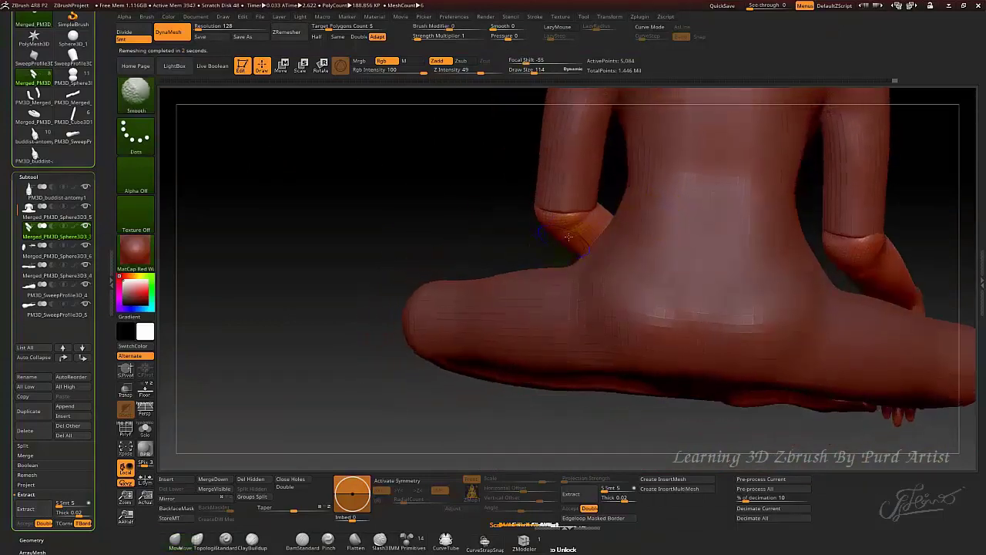
pyautogui.moveTo(447, 206); pyautogui.dragTo(525, 214)
pyautogui.moveTo(649, 230)
pyautogui.mouseDown()
pyautogui.moveTo(667, 233)
pyautogui.moveTo(657, 234)
pyautogui.mouseUp()
pyautogui.hotkey('shift', 'f')
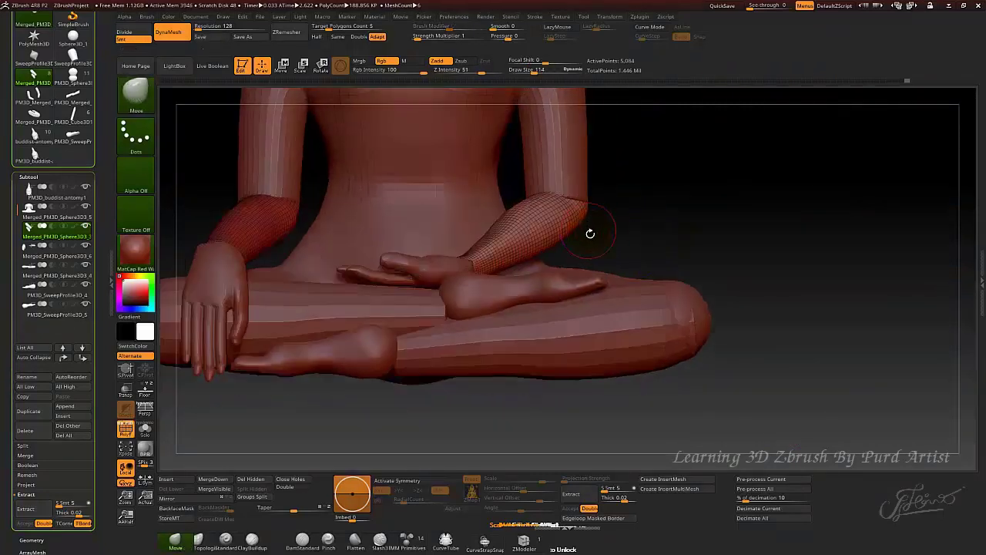
pyautogui.hotkey('shift', 'f')
pyautogui.moveTo(635, 216)
pyautogui.mouseDown()
pyautogui.moveTo(669, 245)
pyautogui.moveTo(683, 233)
pyautogui.moveTo(647, 226)
pyautogui.mouseUp()
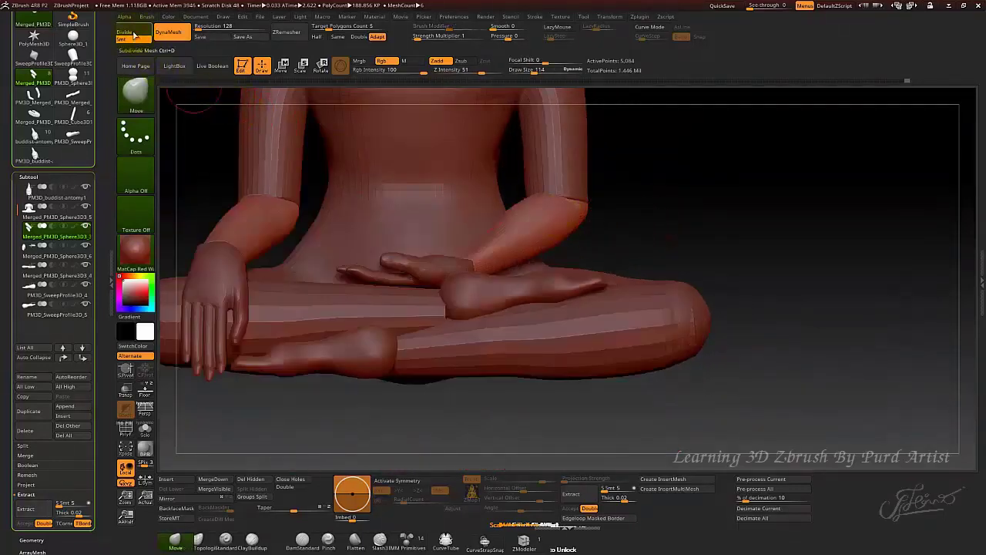
# Try subdividing the forearm mesh once, and undo the subdivision.
pyautogui.click(131, 29)
pyautogui.keyDown('alt'); pyautogui.moveTo(245, 139); pyautogui.dragTo(449, 132); pyautogui.keyUp('alt')
pyautogui.moveTo(365, 163); pyautogui.dragTo(366, 190)
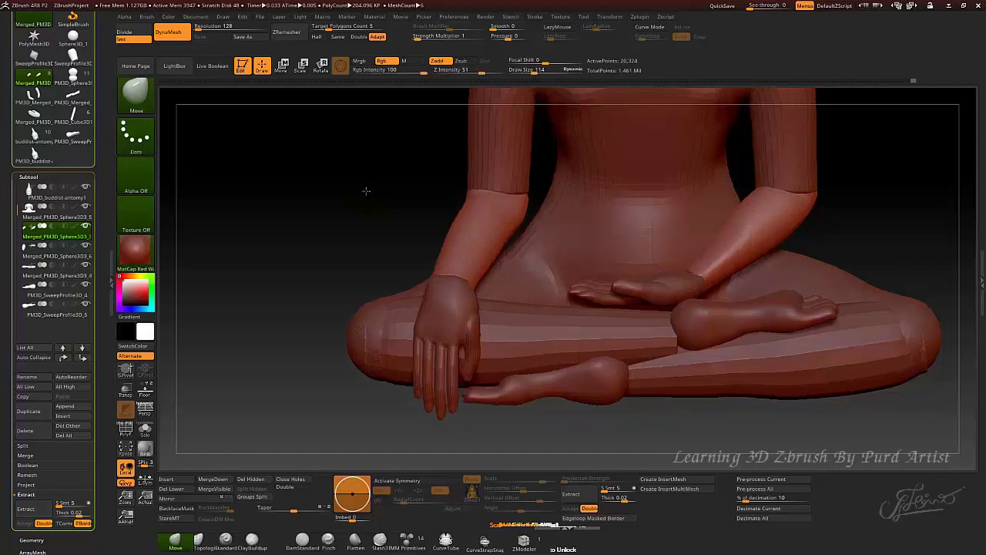
pyautogui.hotkey('ctrl', 'z')
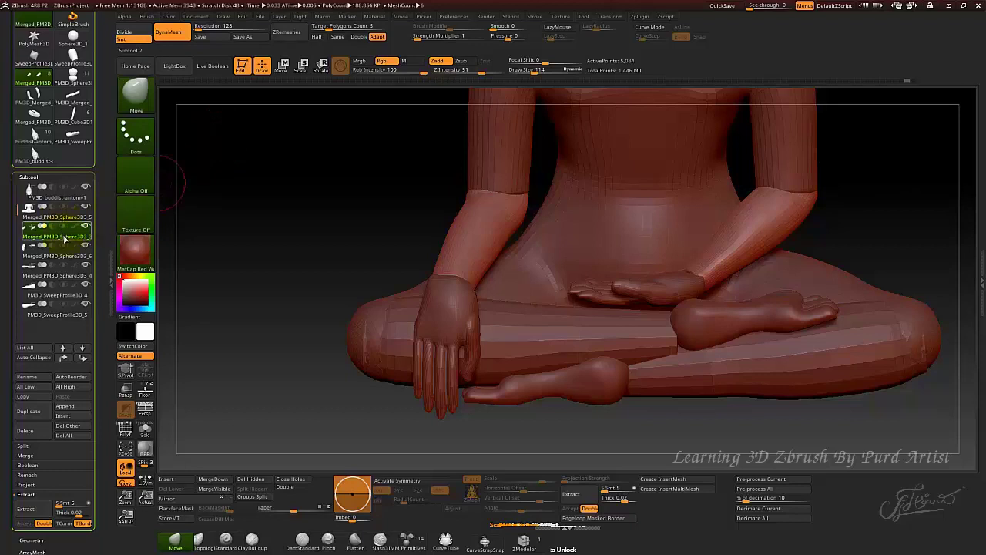
# Select the subtool with the two hands and turn it into a standalone PolyMesh3D tool.
pyautogui.moveTo(66, 240)
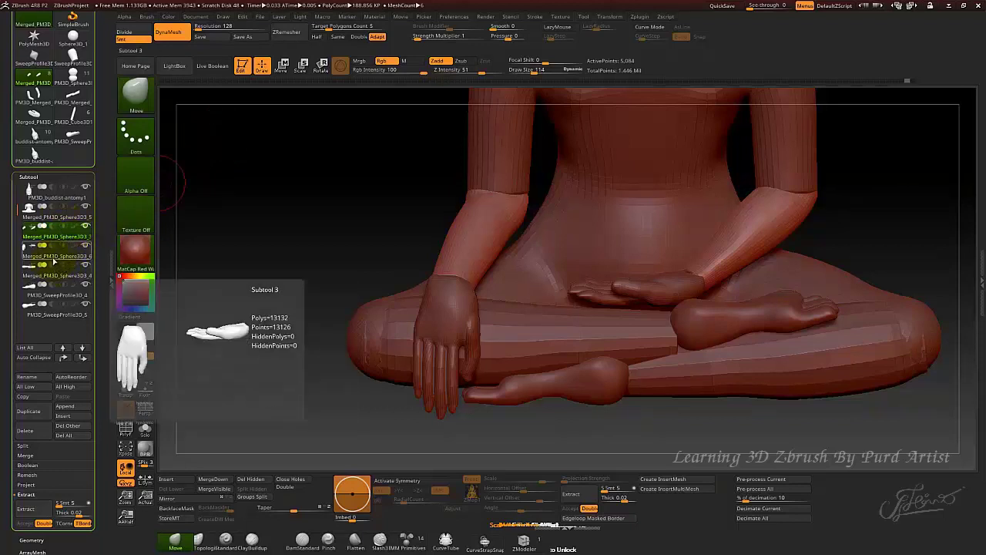
pyautogui.click(56, 255)
pyautogui.moveTo(105, 157); pyautogui.dragTo(86, 177)
pyautogui.click(63, 100)
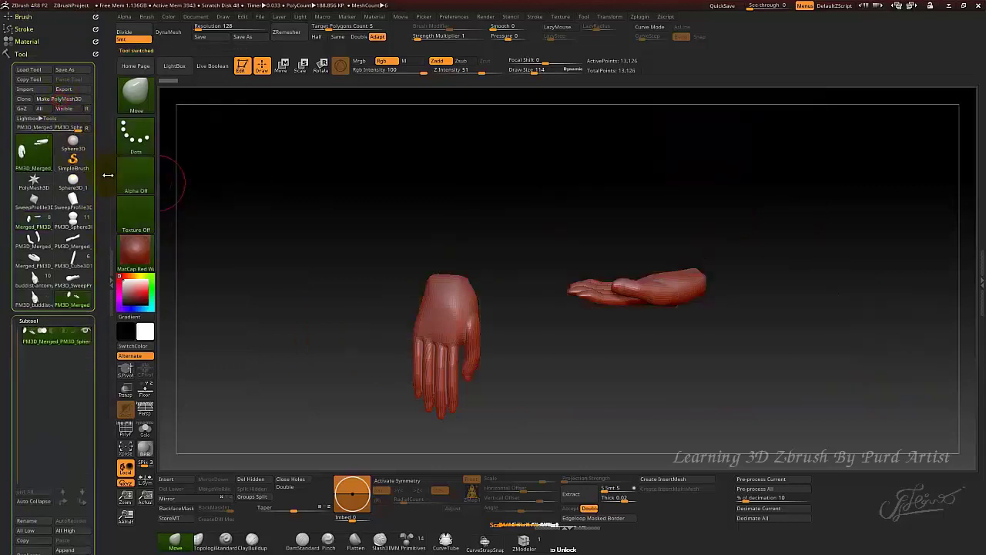
pyautogui.scroll(-5, 91, 113)
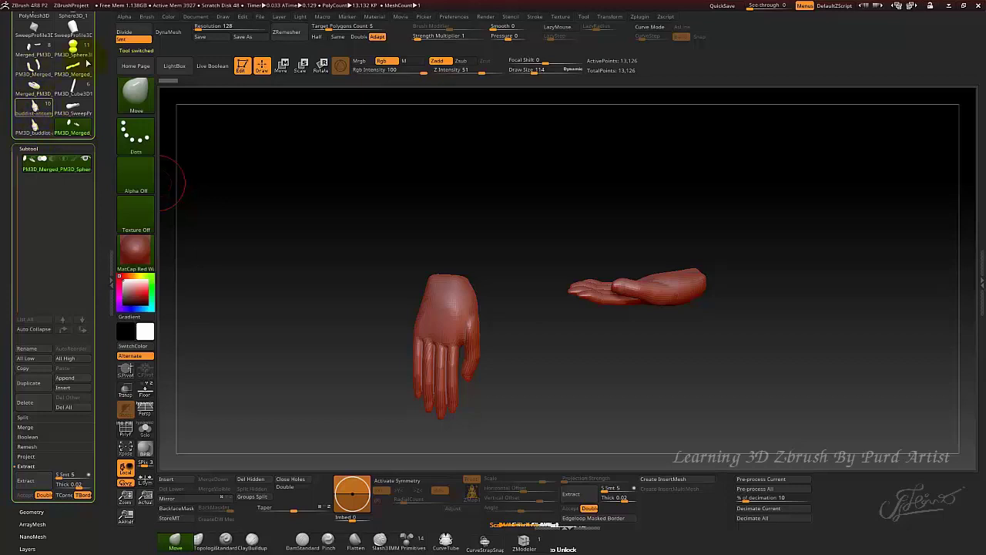
# Switch back to the full Buddha figure tool and turn on transparency around the Merged_PM3D_Sphere3D4 body duplicate.
pyautogui.click(88, 65)
pyautogui.click(61, 67)
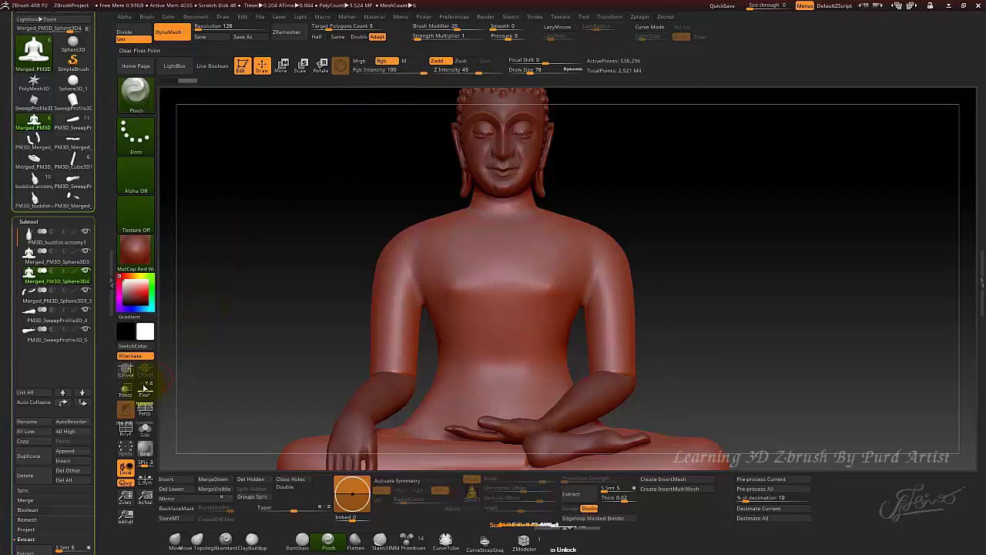
pyautogui.click(124, 389)
# Try clipping the waist and right arm areas of the body duplicate with lasso-shaped ClipRect strokes, and undo the clips.
pyautogui.hotkey('ctrl', 'shift')
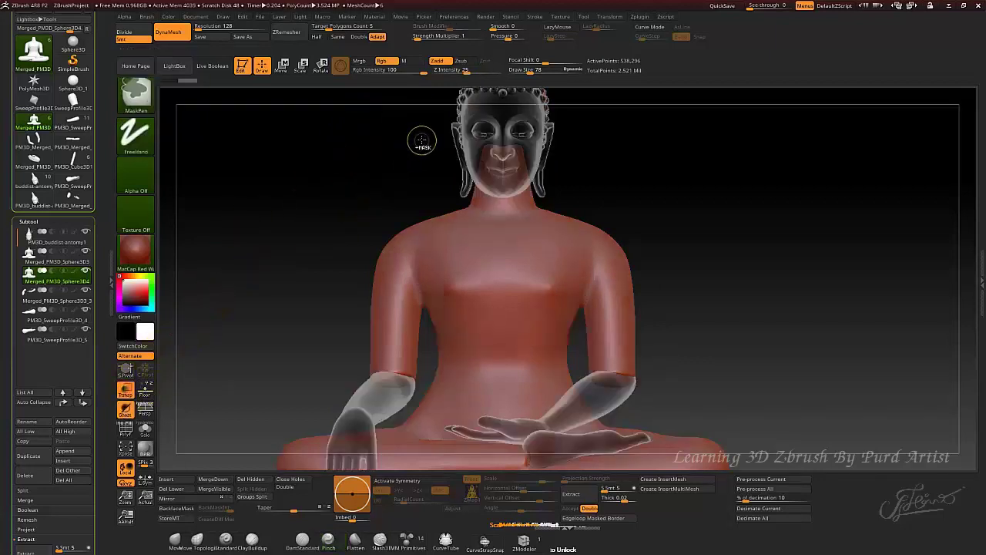
pyautogui.keyDown('ctrl'); pyautogui.keyDown('shift'); pyautogui.moveTo(425, 123); pyautogui.dragTo(221, 214); pyautogui.keyUp('shift'); pyautogui.keyUp('ctrl')
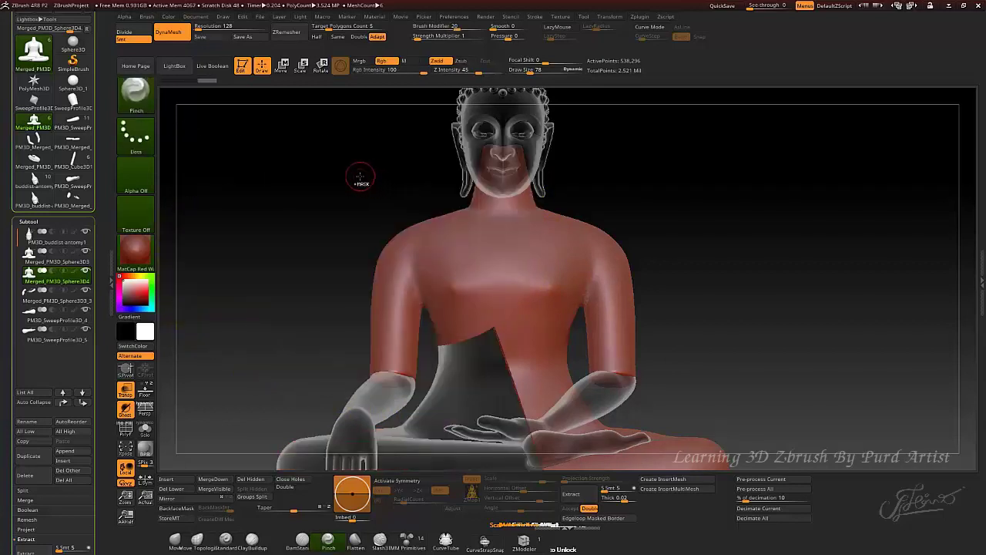
pyautogui.keyDown('ctrl'); pyautogui.moveTo(360, 176); pyautogui.dragTo(375, 183); pyautogui.keyUp('ctrl')
pyautogui.moveTo(248, 347)
pyautogui.keyDown('ctrl'); pyautogui.keyDown('shift'); pyautogui.mouseDown()
pyautogui.moveTo(374, 403)
pyautogui.moveTo(423, 379)
pyautogui.moveTo(426, 327)
pyautogui.moveTo(251, 148)
pyautogui.moveTo(330, 312)
pyautogui.mouseUp(); pyautogui.keyUp('shift'); pyautogui.keyUp('ctrl')
pyautogui.moveTo(332, 381)
pyautogui.keyDown('ctrl'); pyautogui.keyDown('shift'); pyautogui.mouseDown()
pyautogui.moveTo(353, 405)
pyautogui.moveTo(420, 379)
pyautogui.moveTo(424, 323)
pyautogui.moveTo(325, 286)
pyautogui.moveTo(341, 334)
pyautogui.moveTo(409, 342)
pyautogui.moveTo(431, 357)
pyautogui.moveTo(423, 377)
pyautogui.moveTo(263, 372)
pyautogui.moveTo(262, 352)
pyautogui.mouseUp(); pyautogui.keyUp('shift'); pyautogui.keyUp('ctrl')
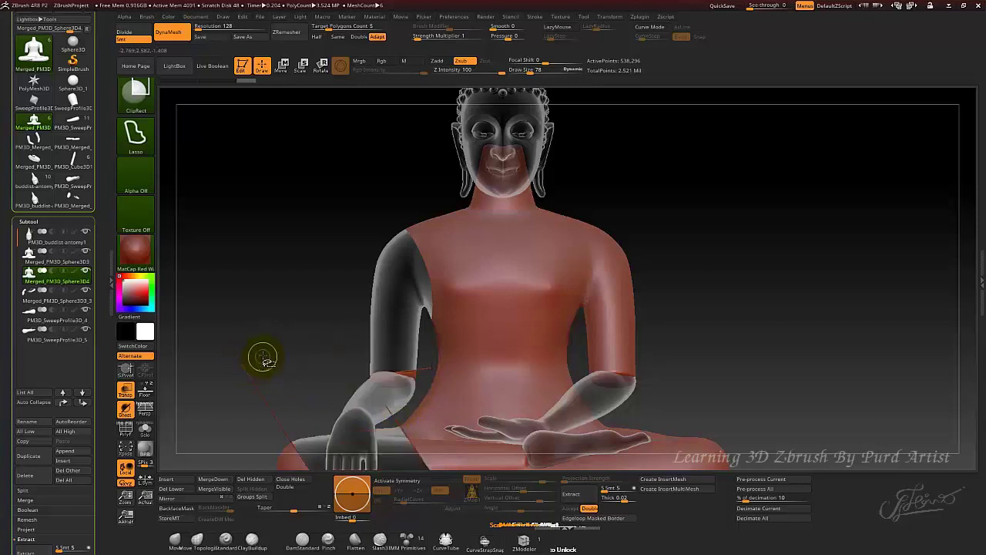
pyautogui.hotkey('ctrl', 'z')
pyautogui.hotkey('ctrl', 'z')
pyautogui.hotkey('ctrl', 'z')
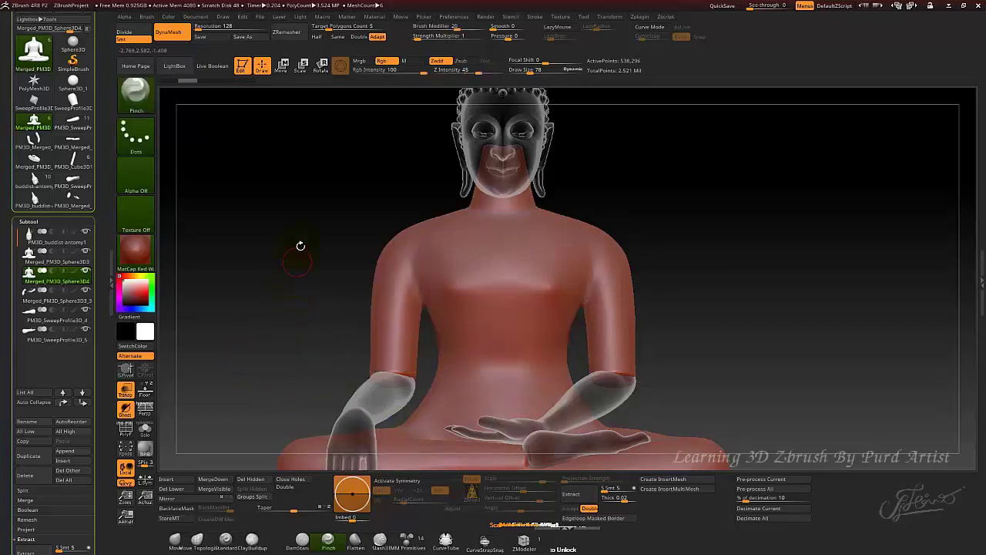
# Clip the body duplicate with a ClipRect curve stroke running from the right upper arm across the chest to the left side of the neck.
pyautogui.moveTo(272, 234); pyautogui.dragTo(288, 239)
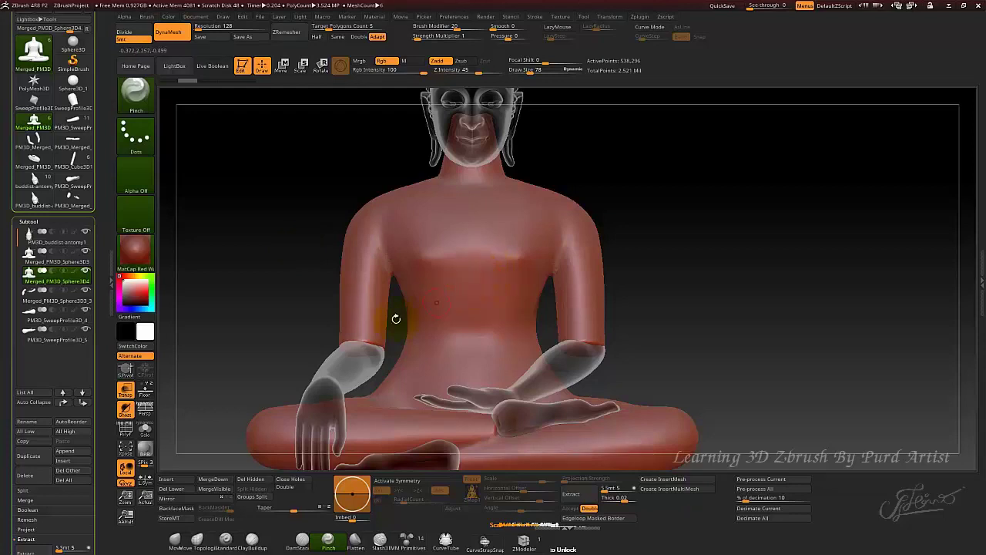
pyautogui.press('ctrl')
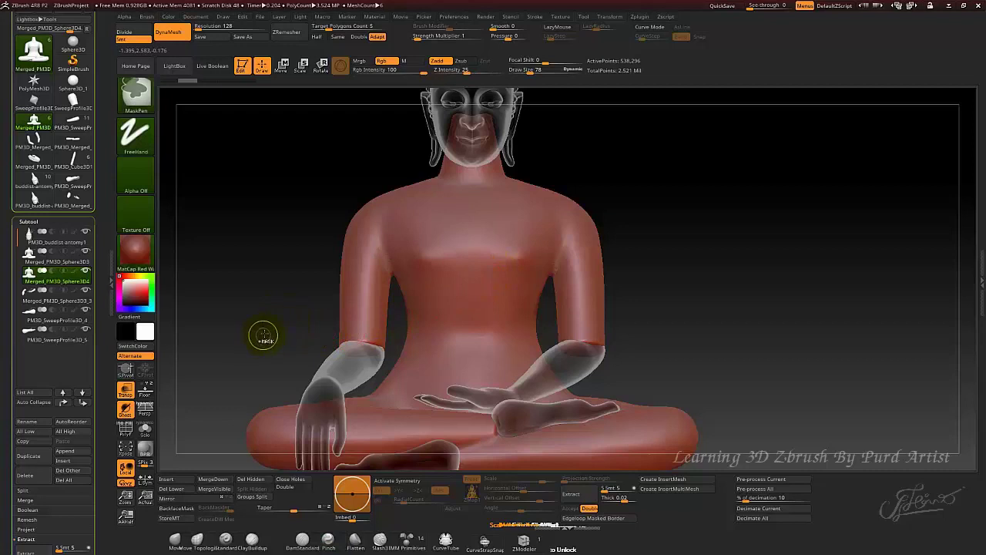
pyautogui.hotkey('ctrl', 'shift')
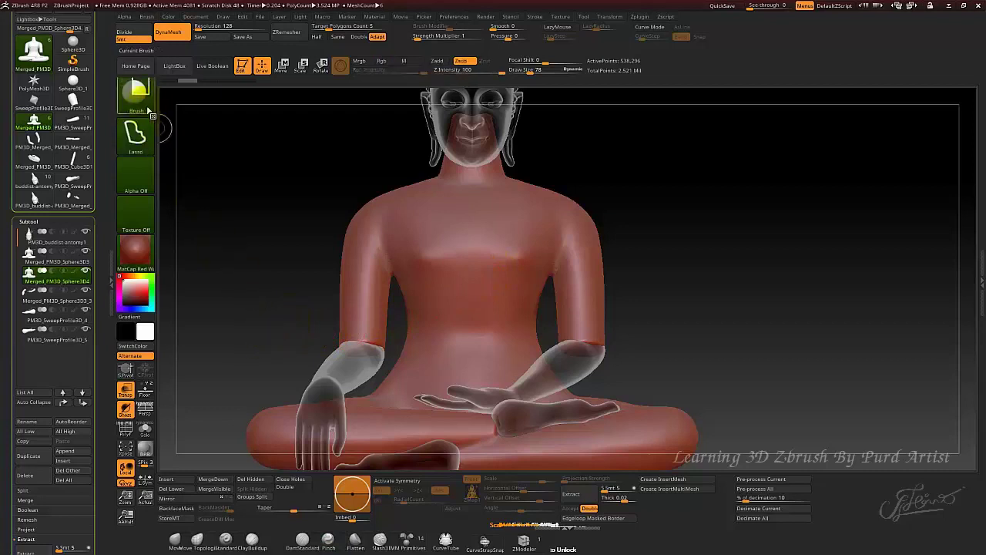
pyautogui.click(138, 133)
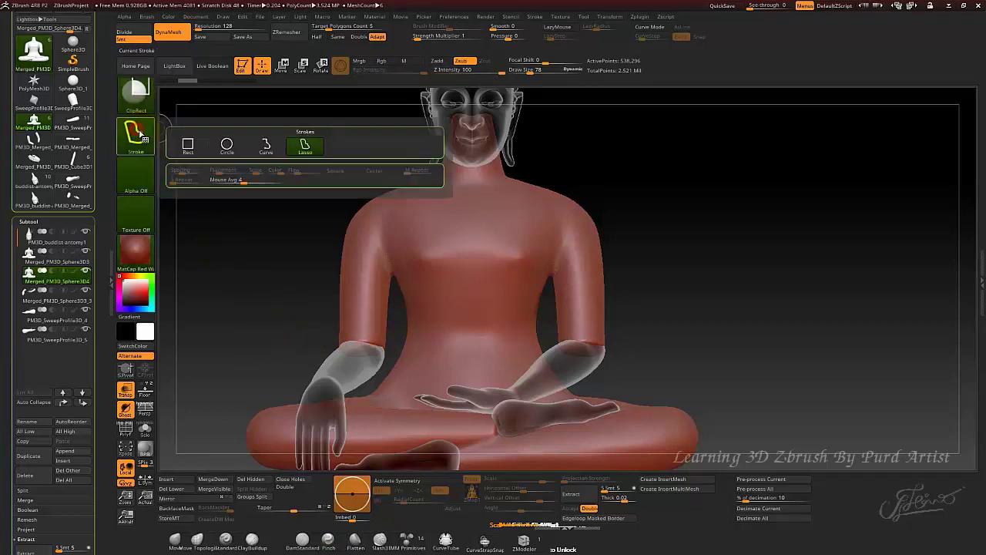
pyautogui.click(266, 146)
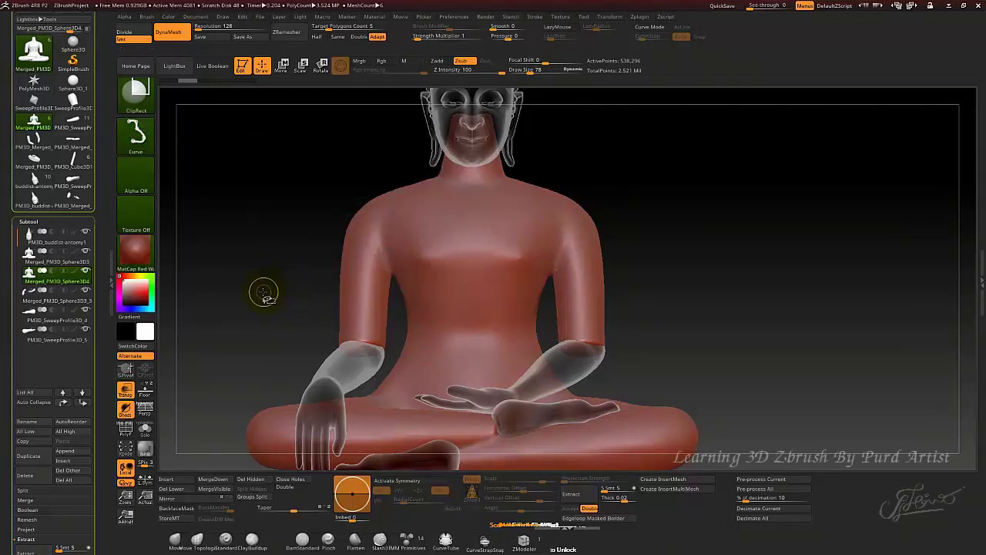
pyautogui.moveTo(335, 305); pyautogui.dragTo(366, 298)
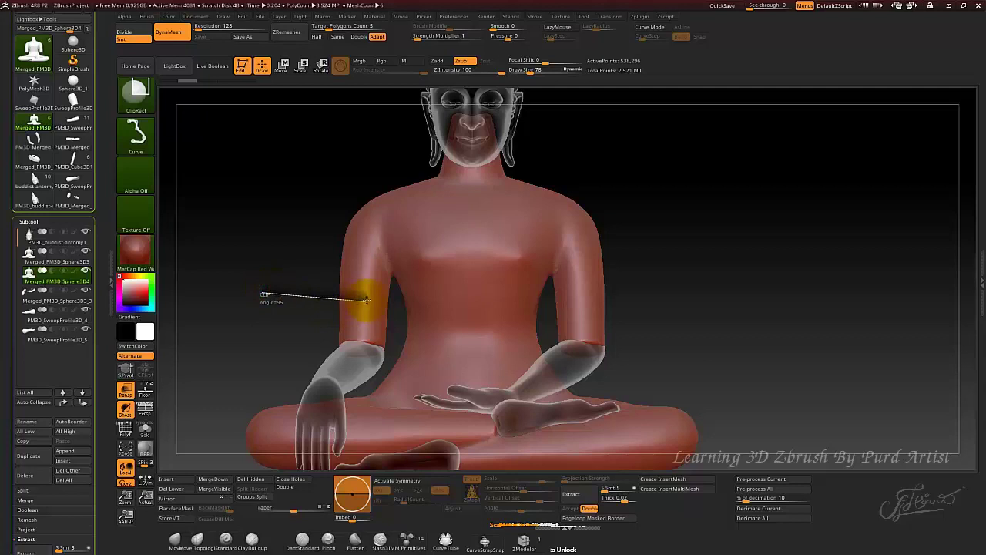
pyautogui.moveTo(380, 305); pyautogui.dragTo(524, 112)
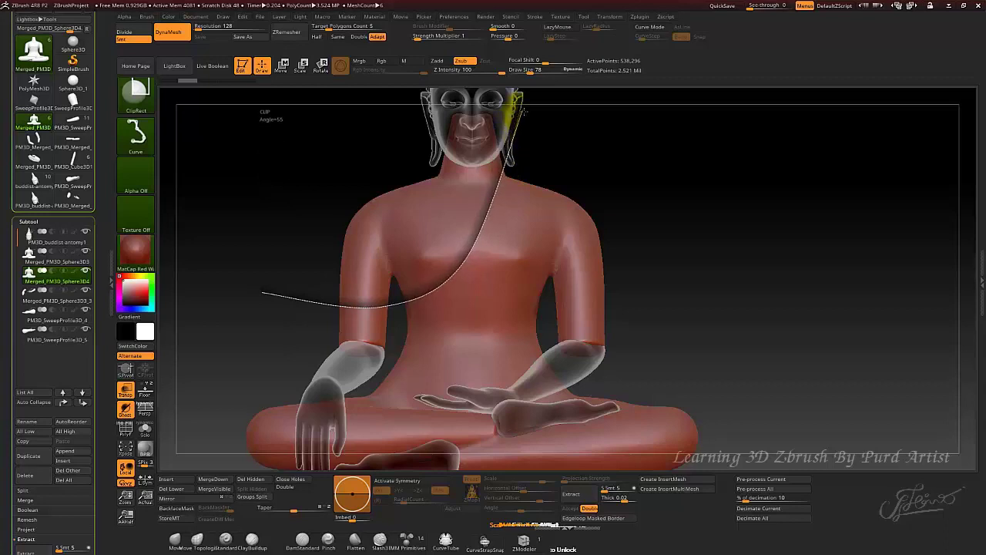
pyautogui.keyDown('ctrl'); pyautogui.keyDown('shift'); pyautogui.moveTo(376, 383); pyautogui.dragTo(363, 220); pyautogui.keyUp('shift'); pyautogui.keyUp('ctrl')
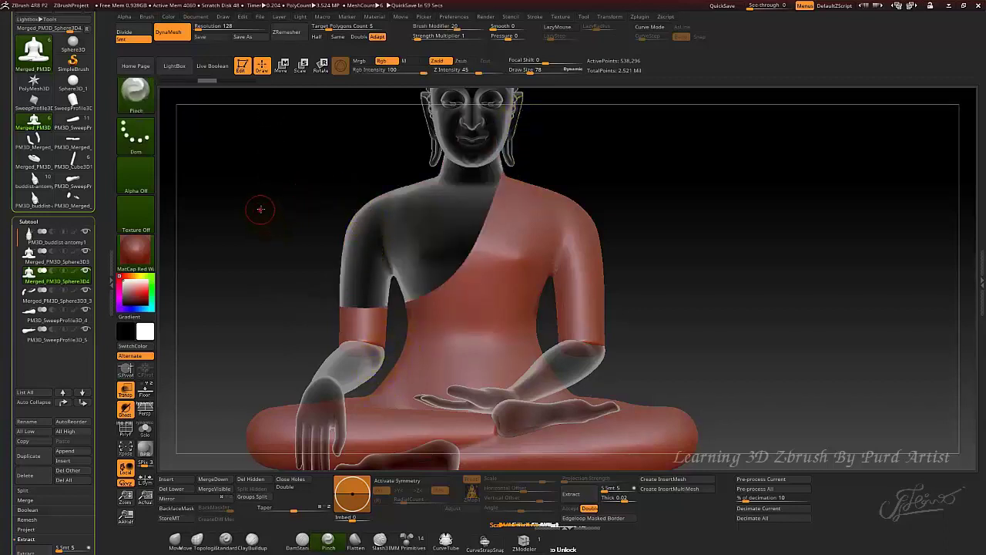
# Clip the body duplicate again with a straight diagonal line from beside the right shoulder up past the neck.
pyautogui.moveTo(261, 208); pyautogui.dragTo(369, 210)
pyautogui.moveTo(288, 207)
pyautogui.mouseDown()
pyautogui.moveTo(334, 205)
pyautogui.moveTo(283, 210)
pyautogui.mouseUp()
pyautogui.hotkey('ctrl', 'shift')
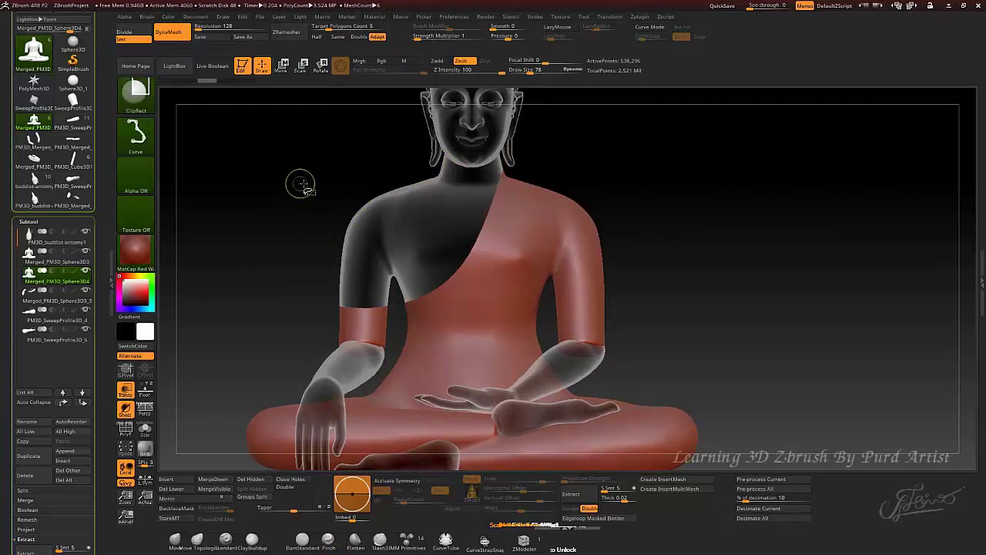
pyautogui.keyDown('ctrl'); pyautogui.keyDown('shift'); pyautogui.moveTo(291, 191); pyautogui.dragTo(474, 176); pyautogui.keyUp('shift'); pyautogui.keyUp('ctrl')
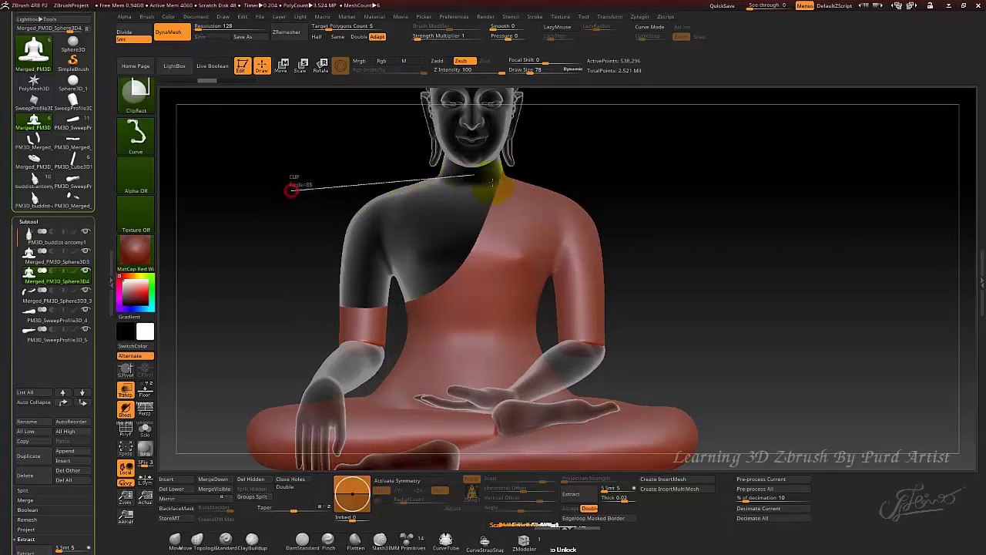
pyautogui.keyDown('ctrl'); pyautogui.keyDown('shift'); pyautogui.moveTo(596, 155); pyautogui.dragTo(664, 137); pyautogui.keyUp('shift'); pyautogui.keyUp('ctrl')
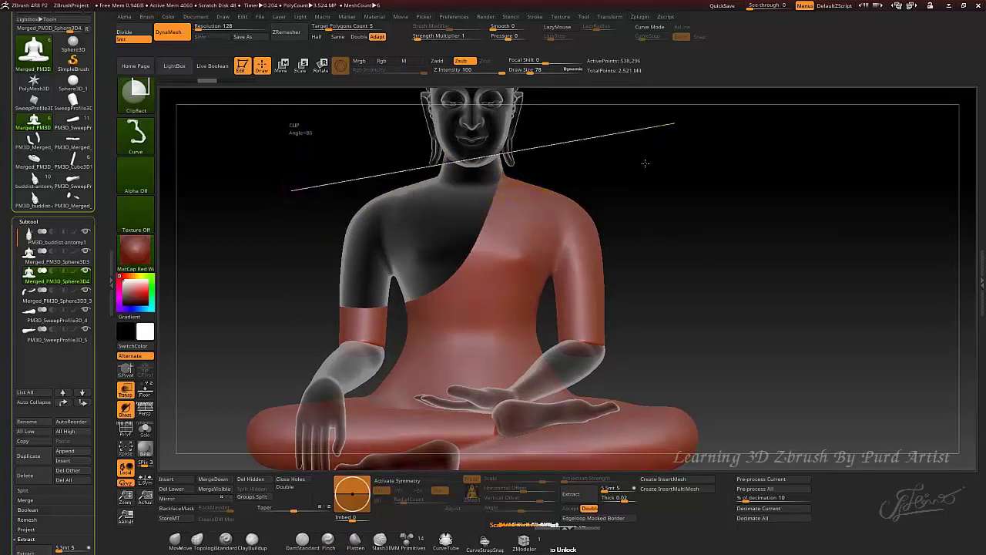
pyautogui.moveTo(334, 171)
pyautogui.mouseDown()
pyautogui.moveTo(308, 171)
pyautogui.moveTo(324, 165)
pyautogui.mouseUp()
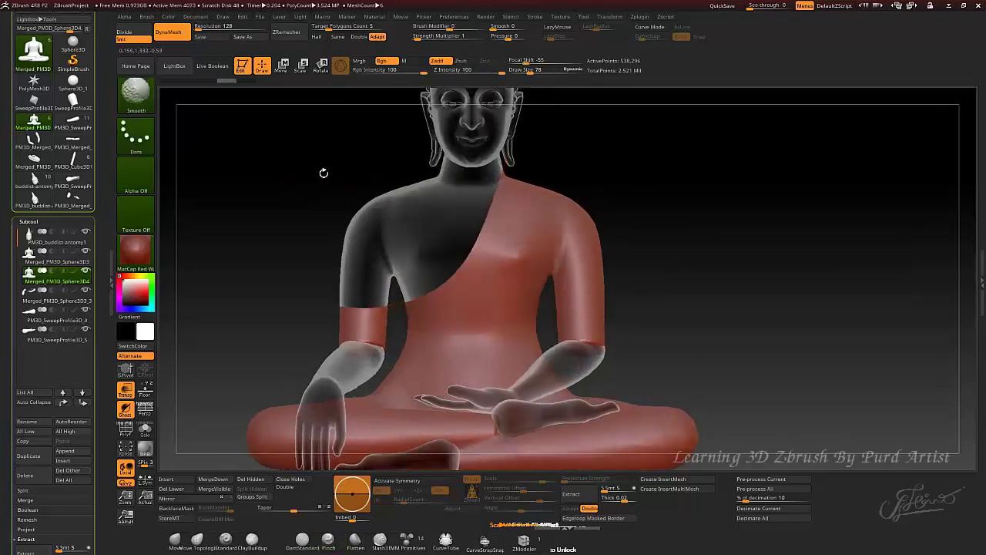
# Choose the TrimCurve brush and try trimming the body duplicate along a straight diagonal across the right shoulder.
pyautogui.press('ctrl')
pyautogui.hotkey('ctrl', 'shift')
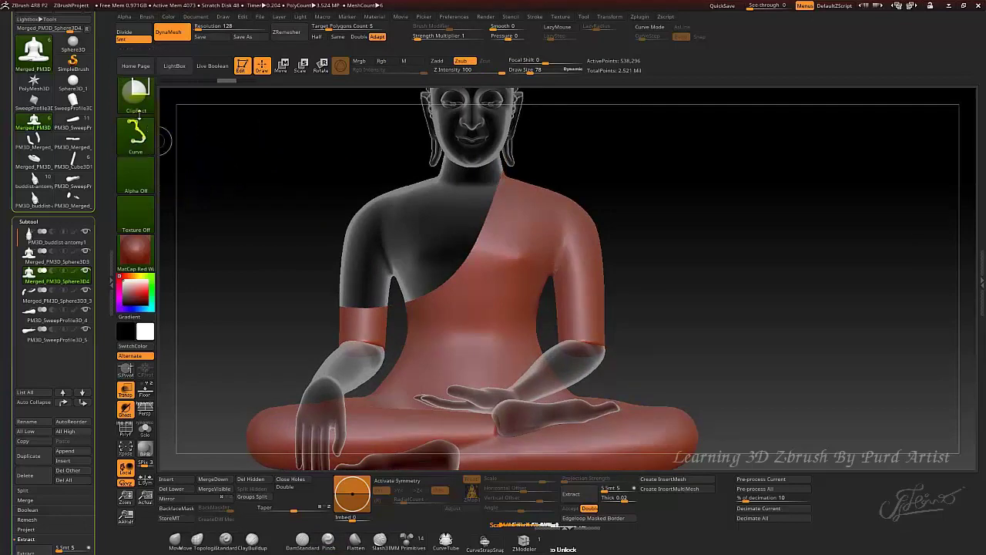
pyautogui.click(137, 94)
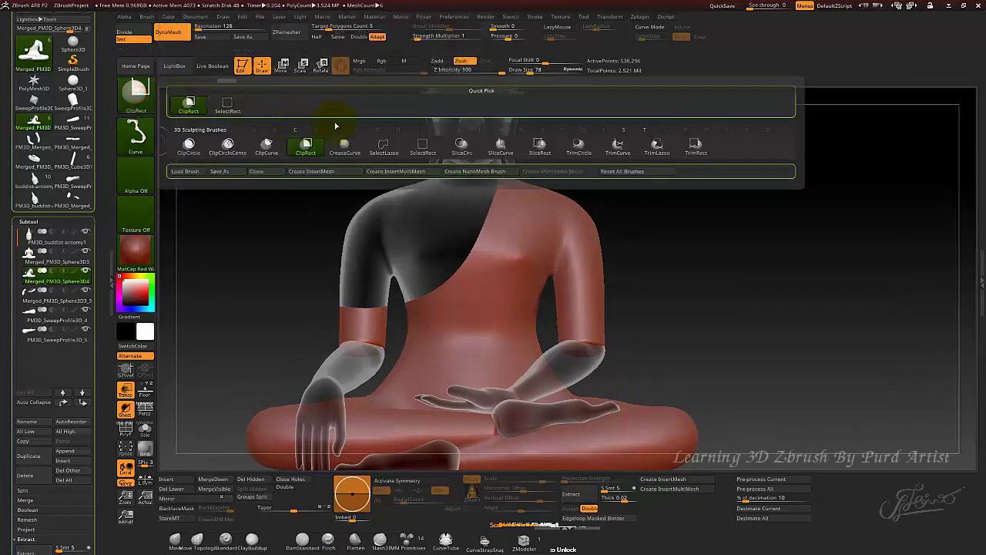
pyautogui.click(618, 145)
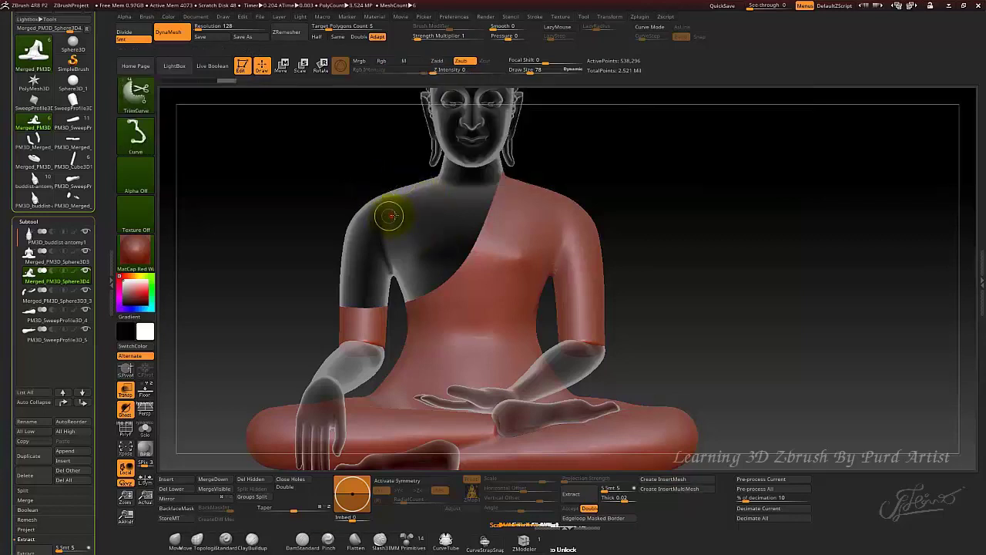
pyautogui.moveTo(391, 215)
pyautogui.keyDown('ctrl'); pyautogui.keyDown('shift'); pyautogui.mouseDown()
pyautogui.moveTo(576, 136)
pyautogui.moveTo(570, 147)
pyautogui.mouseUp(); pyautogui.keyUp('shift'); pyautogui.keyUp('ctrl')
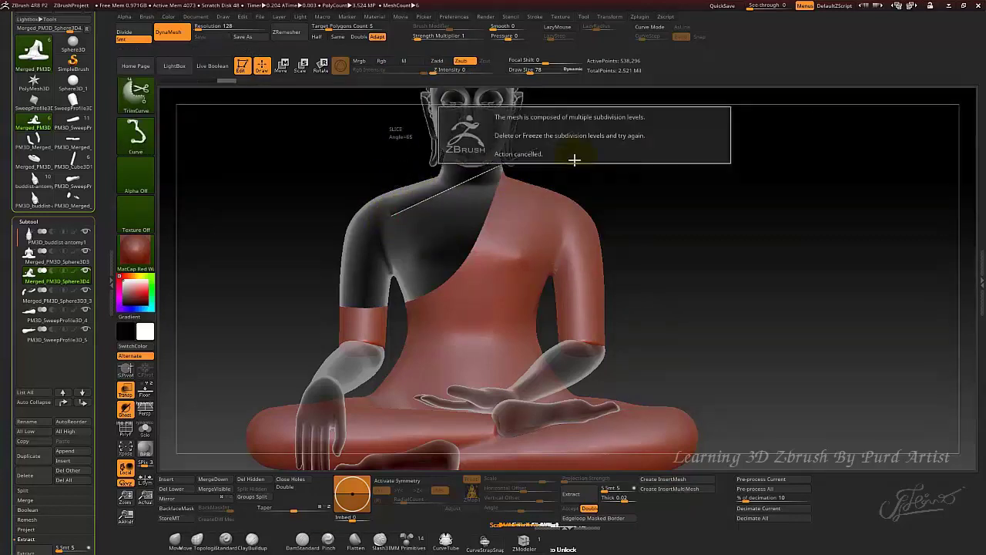
pyautogui.keyDown('ctrl'); pyautogui.keyDown('shift'); pyautogui.click(524, 143); pyautogui.keyUp('shift'); pyautogui.keyUp('ctrl')
pyautogui.keyDown('shift'); pyautogui.click(393, 207); pyautogui.keyUp('shift')
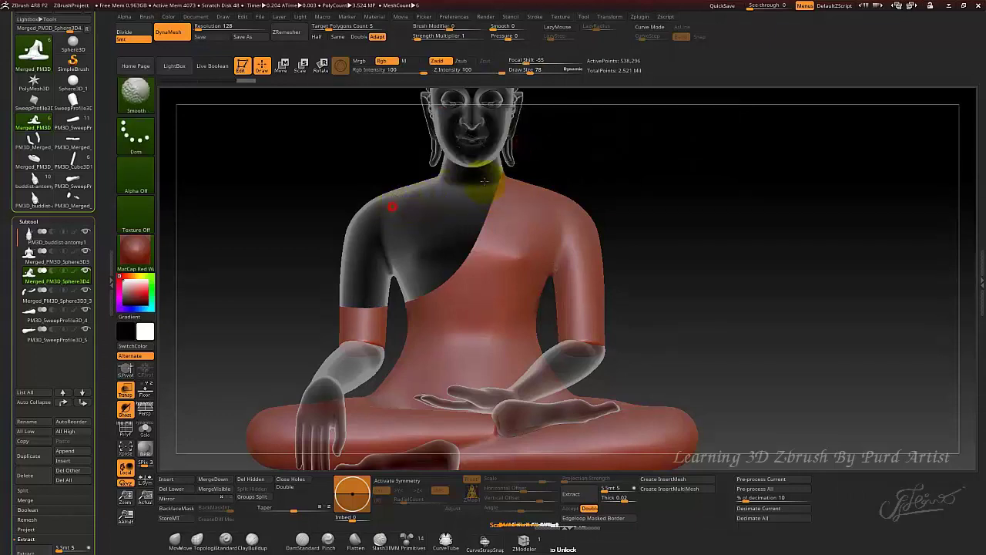
pyautogui.moveTo(538, 166)
pyautogui.keyDown('shift'); pyautogui.mouseDown()
pyautogui.moveTo(460, 187)
pyautogui.moveTo(357, 310)
pyautogui.moveTo(263, 352)
pyautogui.mouseUp(); pyautogui.keyUp('shift')
# Delete the body duplicate's lower subdivision levels and trim it along a straight diagonal from the right shoulder to the left side of the neck.
pyautogui.moveTo(301, 307)
pyautogui.mouseDown()
pyautogui.moveTo(322, 254)
pyautogui.moveTo(311, 273)
pyautogui.moveTo(262, 249)
pyautogui.moveTo(346, 236)
pyautogui.moveTo(285, 308)
pyautogui.mouseUp()
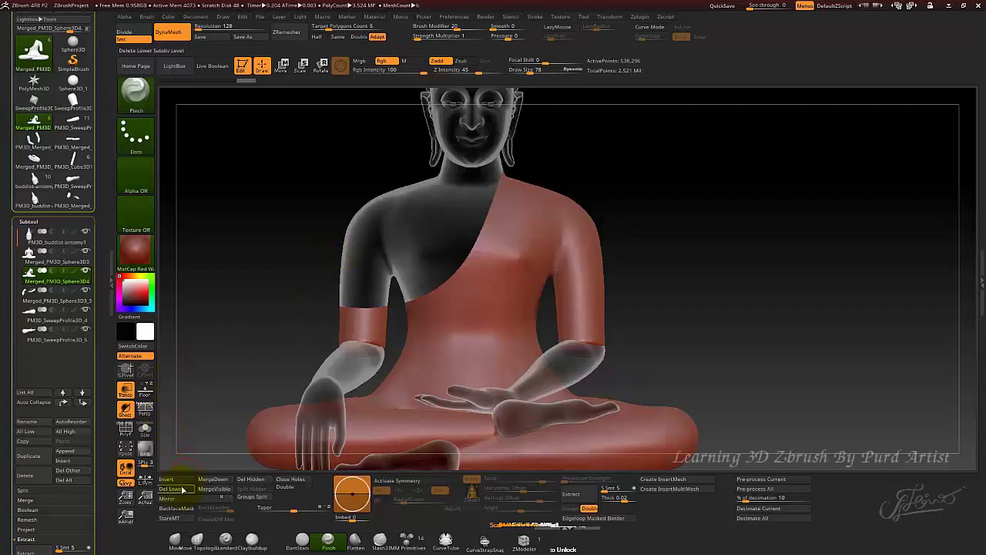
pyautogui.press('ctrl')
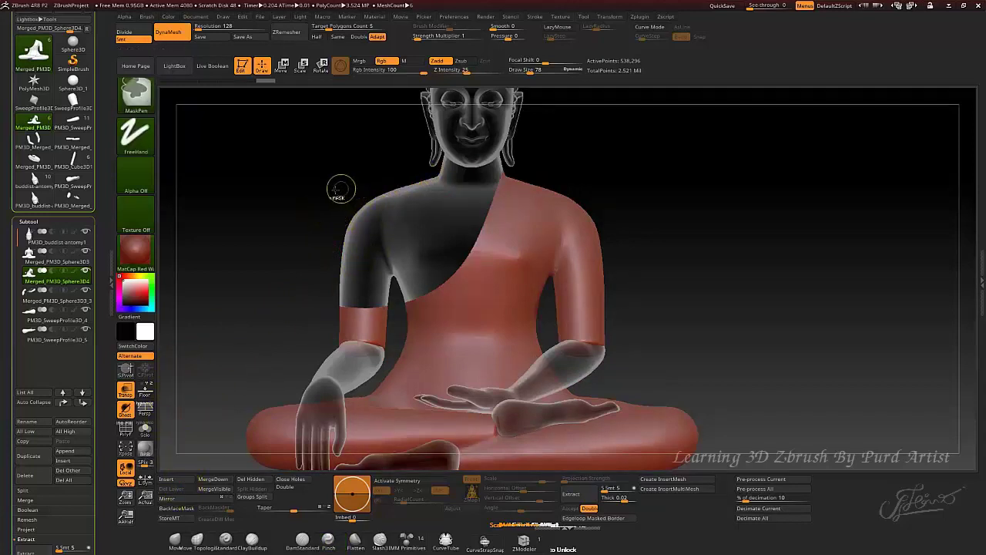
pyautogui.press('shift')
pyautogui.moveTo(315, 200)
pyautogui.keyDown('ctrl'); pyautogui.keyDown('shift'); pyautogui.mouseDown()
pyautogui.moveTo(518, 182)
pyautogui.moveTo(590, 144)
pyautogui.moveTo(594, 127)
pyautogui.mouseUp(); pyautogui.keyUp('shift'); pyautogui.keyUp('ctrl')
pyautogui.keyDown('ctrl'); pyautogui.keyDown('shift'); pyautogui.moveTo(339, 243); pyautogui.dragTo(584, 139); pyautogui.keyUp('shift'); pyautogui.keyUp('ctrl')
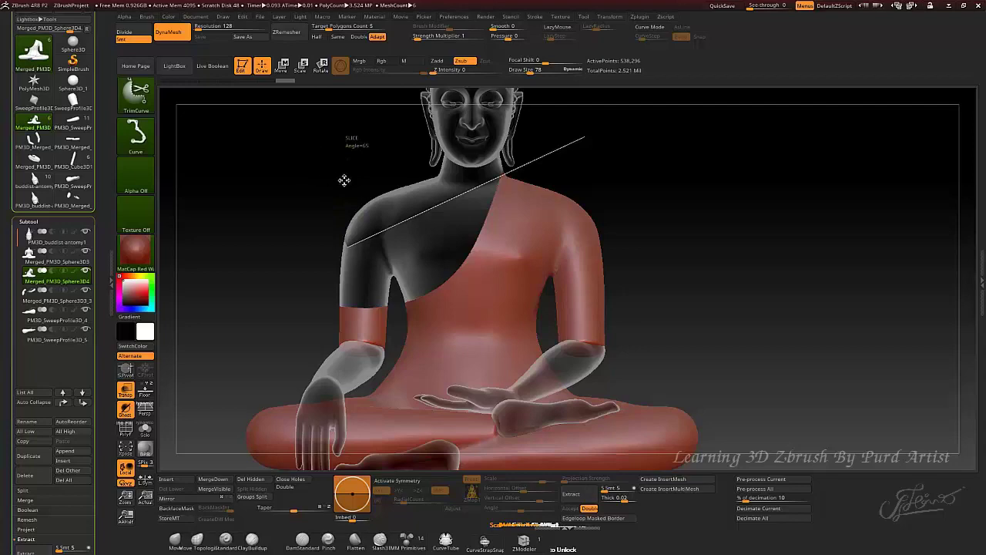
pyautogui.moveTo(329, 195)
pyautogui.mouseDown()
pyautogui.moveTo(269, 193)
pyautogui.moveTo(352, 203)
pyautogui.moveTo(323, 204)
pyautogui.moveTo(356, 276)
pyautogui.mouseUp()
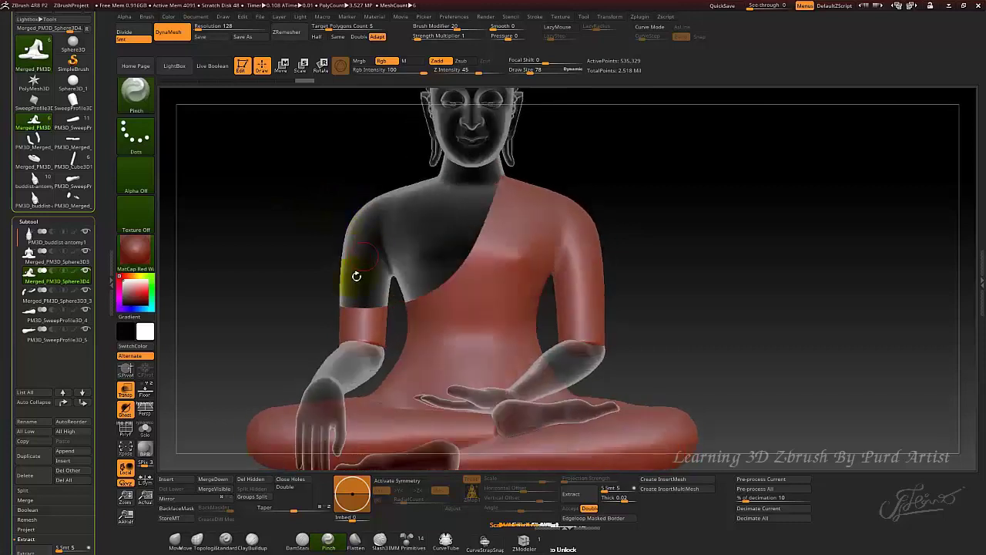
# Trim the remaining right upper arm off the body duplicate with a TrimCurve stroke passing below the arm and up across the chest.
pyautogui.hotkey('ctrl', 'shift')
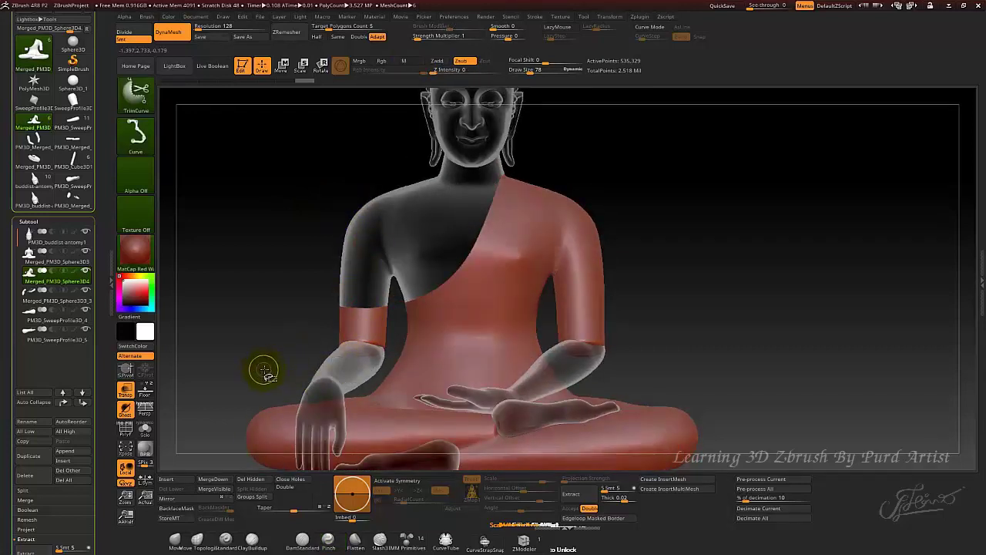
pyautogui.moveTo(264, 375)
pyautogui.keyDown('ctrl'); pyautogui.keyDown('shift'); pyautogui.mouseDown()
pyautogui.moveTo(347, 376)
pyautogui.moveTo(400, 339)
pyautogui.moveTo(401, 153)
pyautogui.moveTo(417, 144)
pyautogui.mouseUp(); pyautogui.keyUp('shift'); pyautogui.keyUp('ctrl')
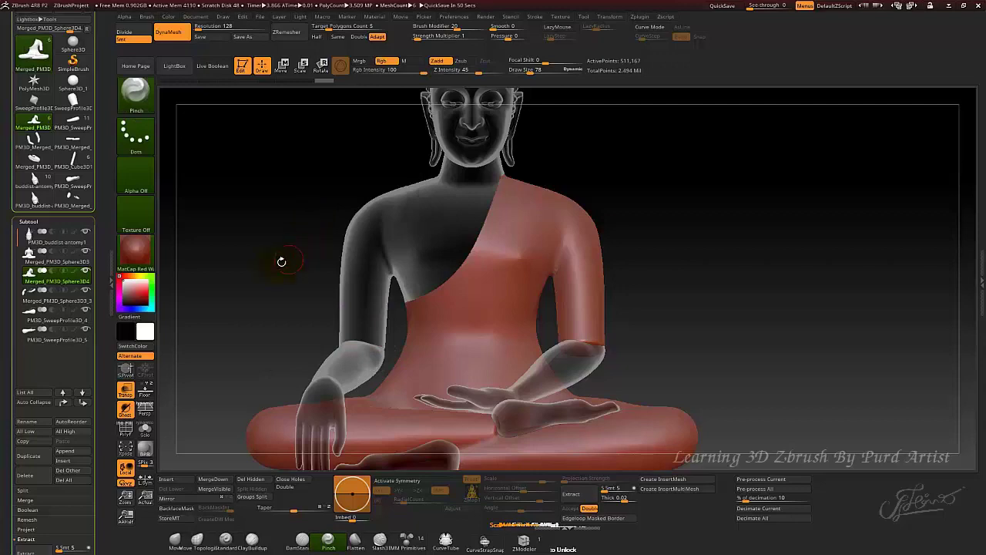
pyautogui.moveTo(272, 264); pyautogui.dragTo(368, 242)
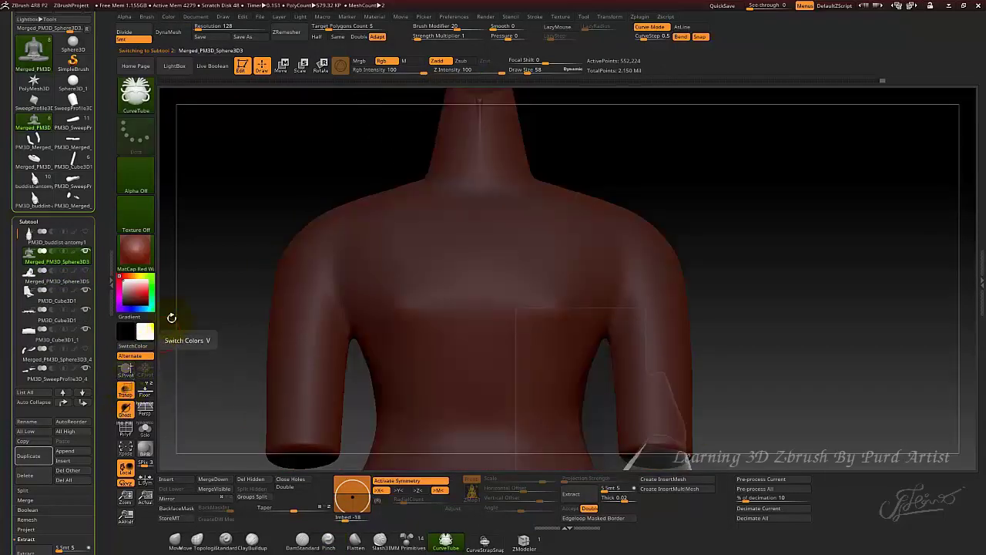
# Show the Merged_PM3D_Sphere3D5 robe subtool over the body and prepare the CurveTube brush with symmetry off and draw size 30.
pyautogui.moveTo(275, 192)
pyautogui.mouseDown()
pyautogui.moveTo(267, 169)
pyautogui.moveTo(307, 194)
pyautogui.moveTo(260, 189)
pyautogui.mouseUp()
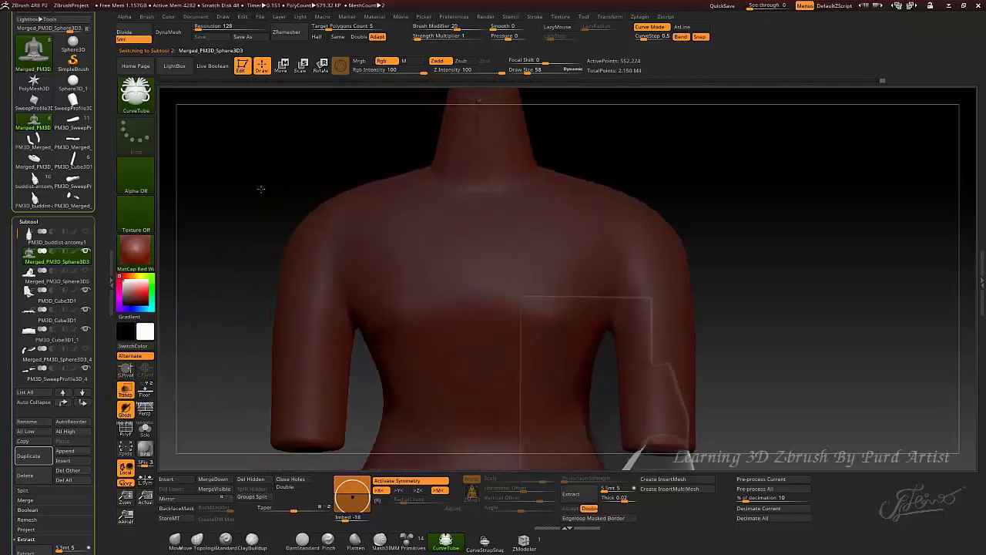
pyautogui.click(86, 271)
pyautogui.moveTo(226, 224); pyautogui.dragTo(247, 212)
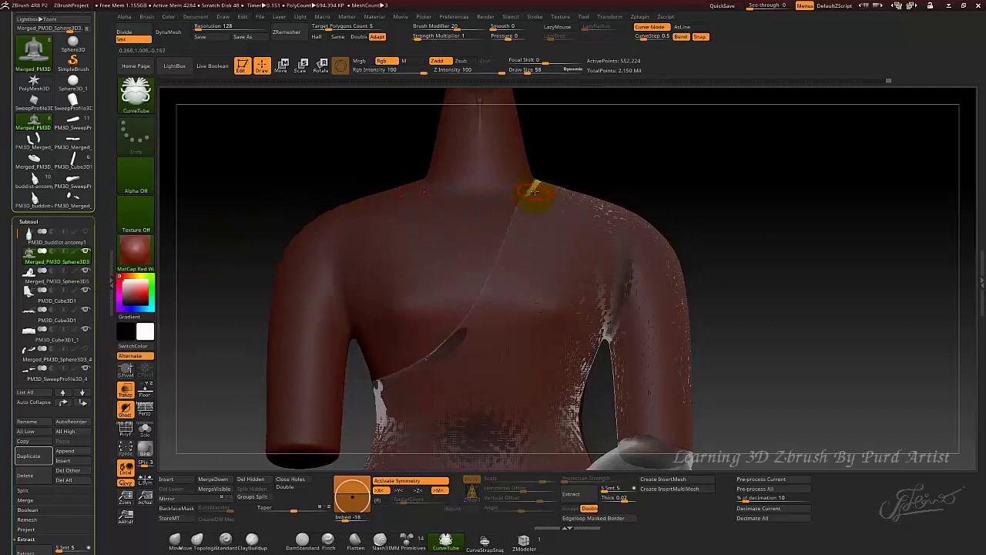
pyautogui.press('x')
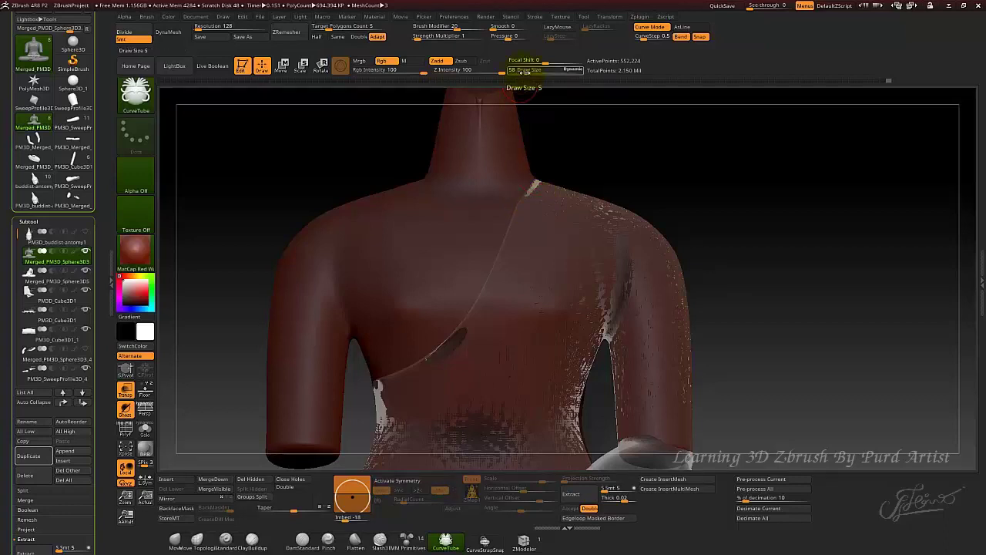
pyautogui.moveTo(528, 72); pyautogui.dragTo(523, 72)
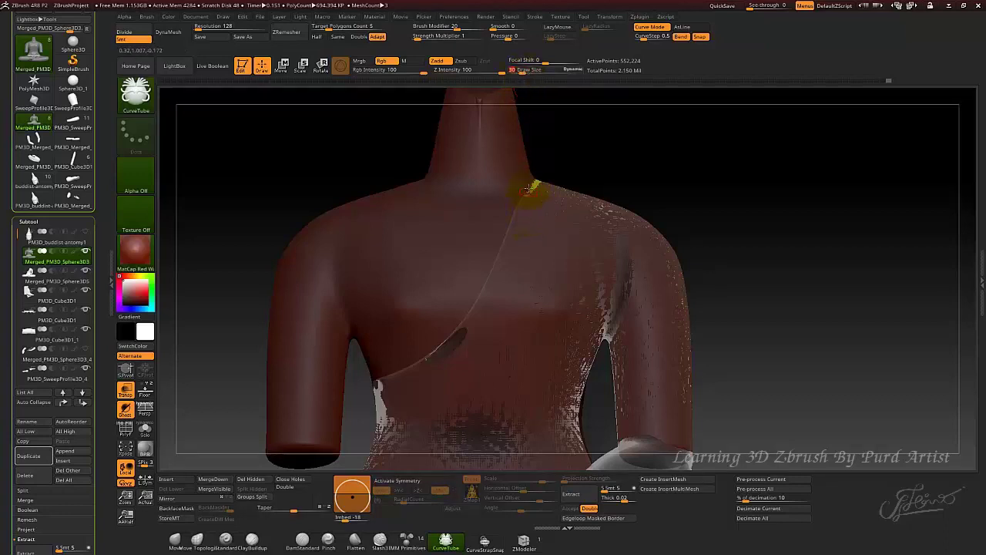
# Try drawing CurveTube strokes along the robe's diagonal chest edge and beside the left armpit, and undo them.
pyautogui.moveTo(538, 183); pyautogui.dragTo(524, 200)
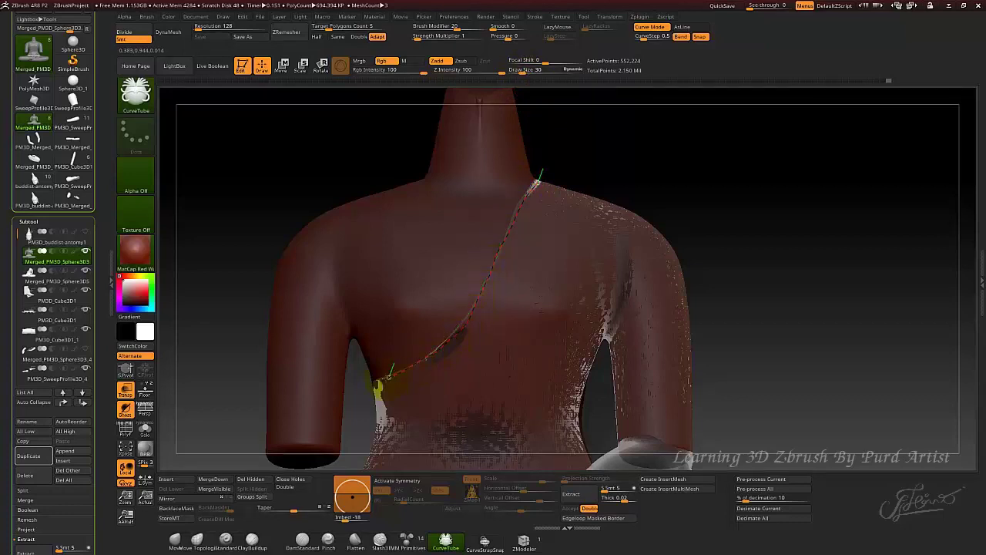
pyautogui.moveTo(377, 382); pyautogui.dragTo(376, 382)
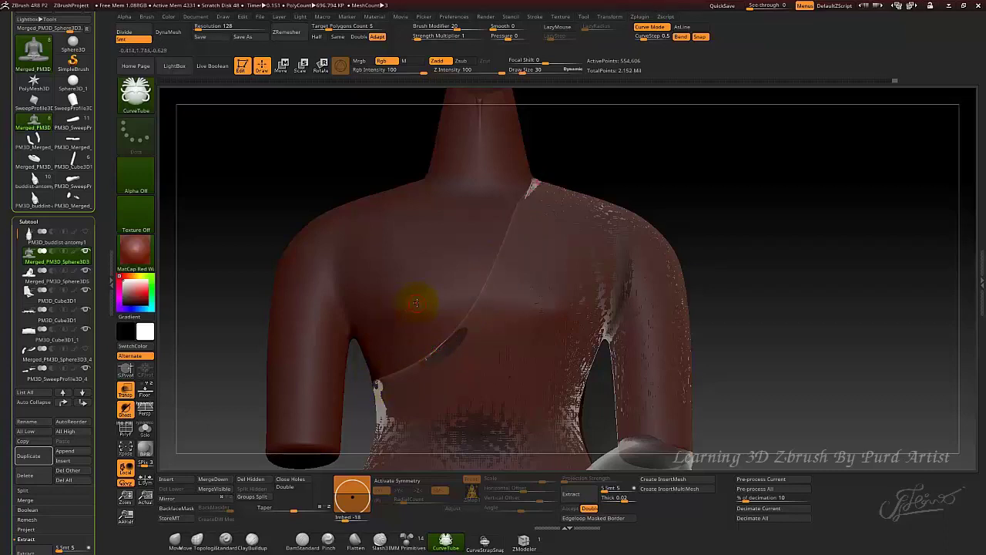
pyautogui.moveTo(295, 190)
pyautogui.mouseDown()
pyautogui.moveTo(288, 184)
pyautogui.moveTo(307, 194)
pyautogui.moveTo(294, 198)
pyautogui.mouseUp()
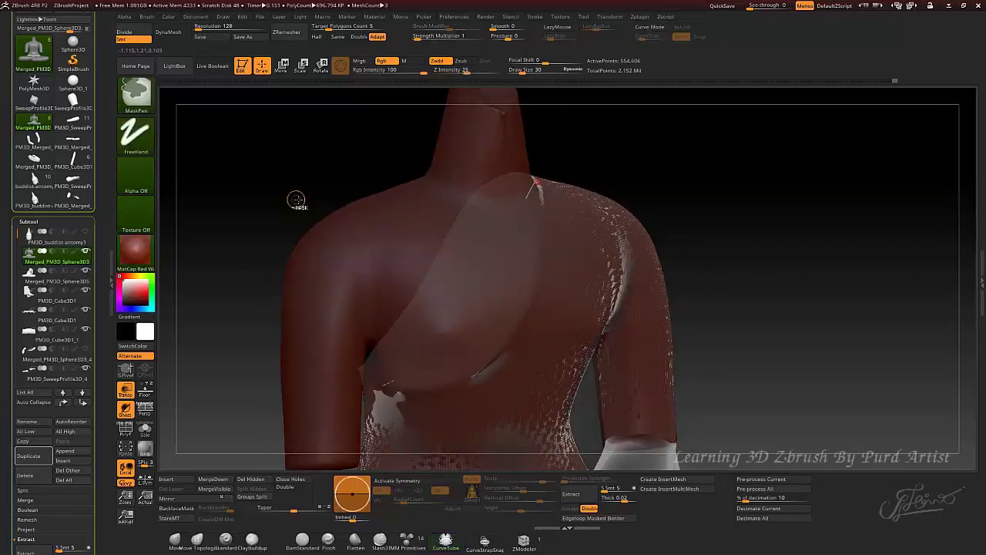
pyautogui.hotkey('ctrl', 'z')
pyautogui.moveTo(556, 209); pyautogui.dragTo(609, 291)
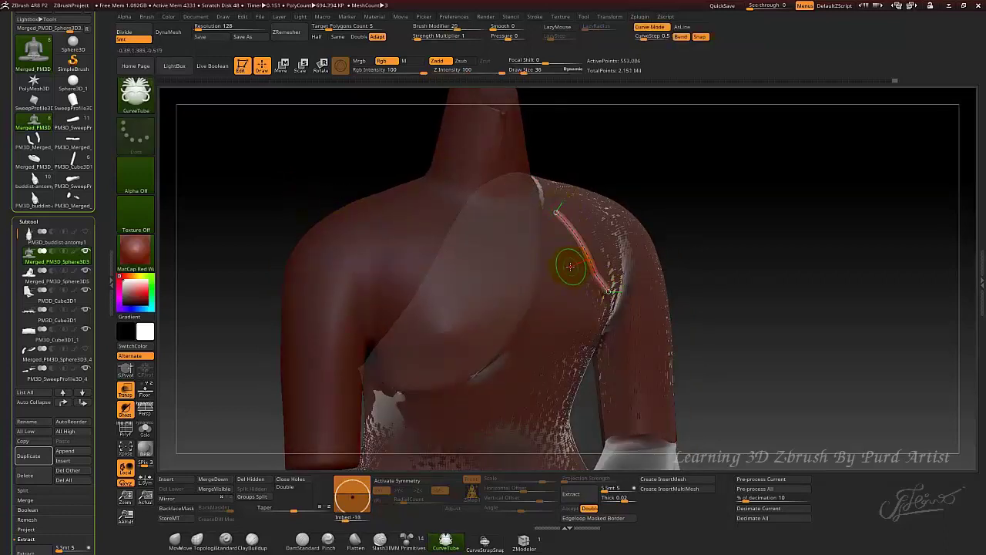
pyautogui.press('ctrl')
pyautogui.hotkey('ctrl', 'z')
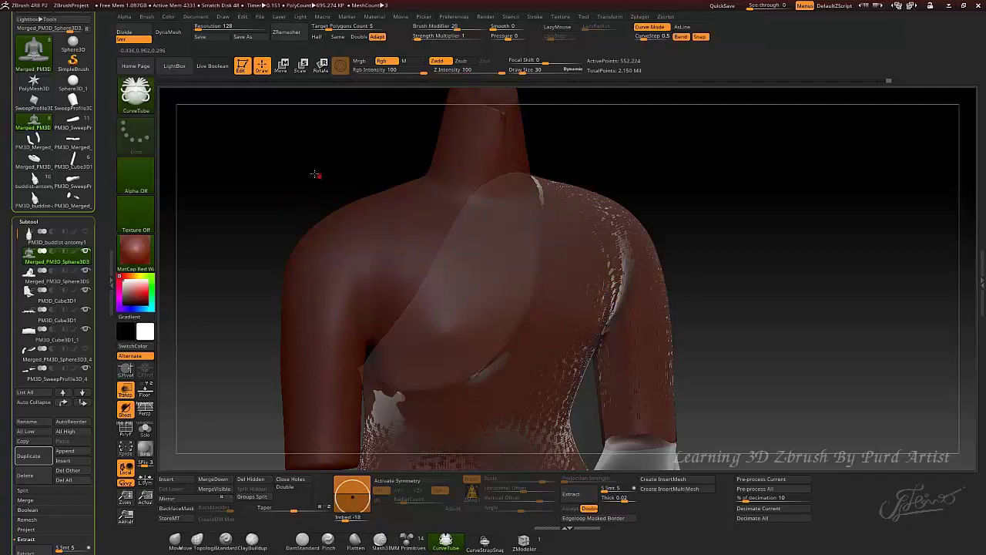
pyautogui.moveTo(314, 174); pyautogui.dragTo(422, 143)
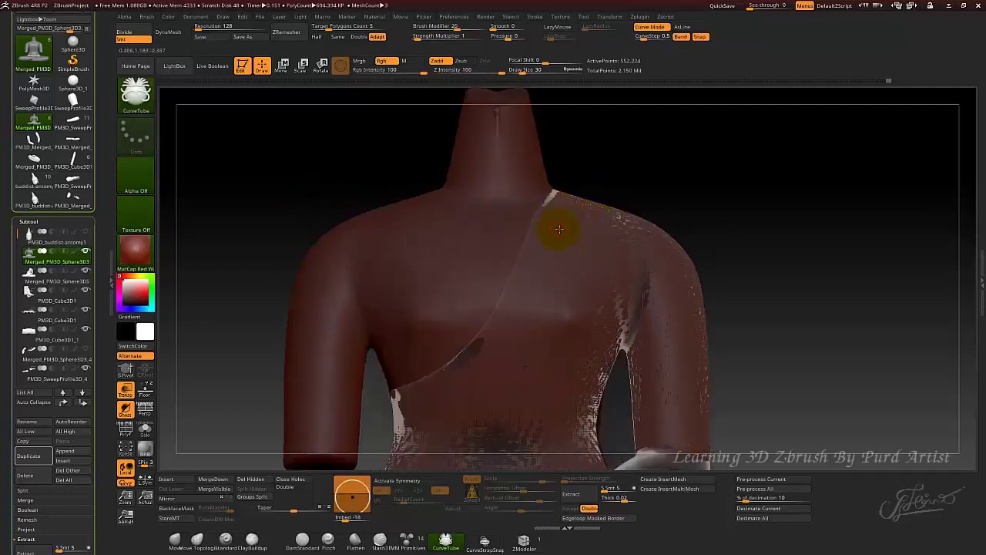
pyautogui.moveTo(618, 161); pyautogui.dragTo(618, 161)
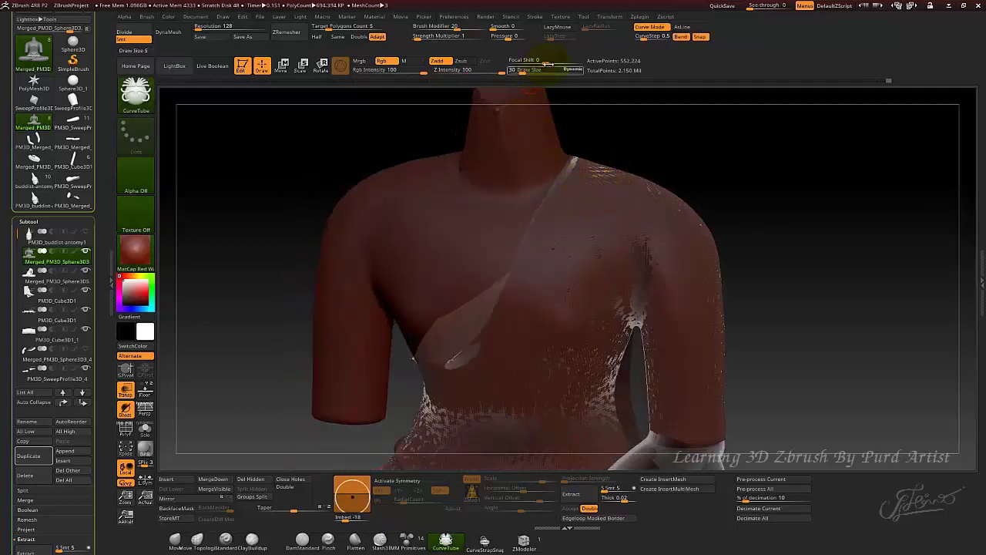
# Try a CurveTube stroke down the robe's diagonal chest edge with LazyMouse enabled, and undo it.
pyautogui.click(557, 27)
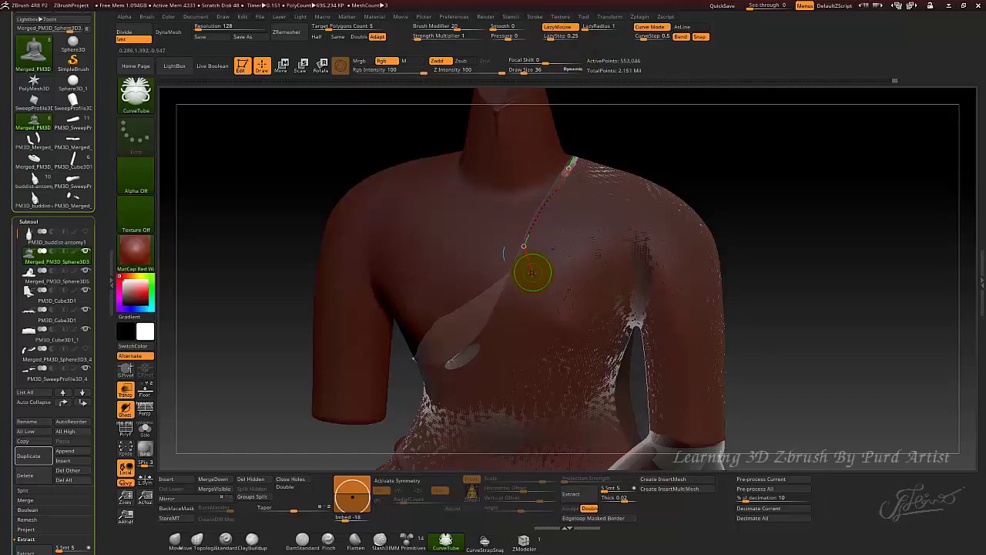
pyautogui.press(']')
pyautogui.hotkey('ctrl', 'z')
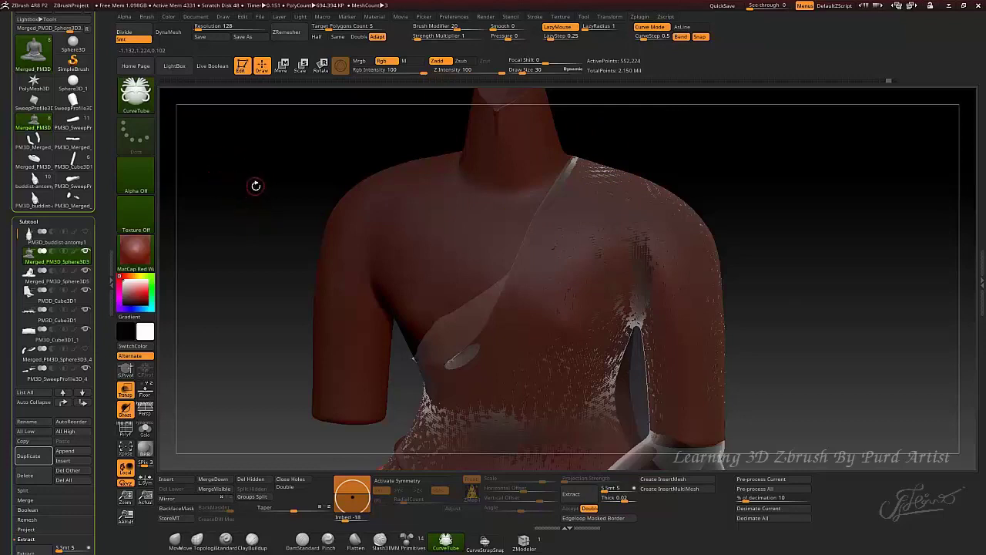
# Prepare the IMM Primitives brush with the Capsule mesh and enable Curve Mode with a curve step of about 0.15.
pyautogui.click(413, 533)
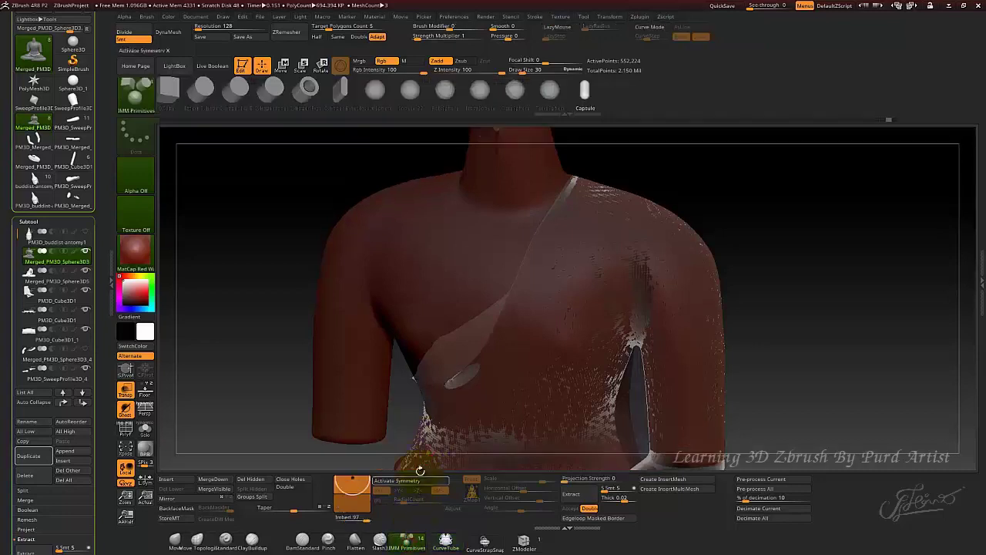
pyautogui.click(649, 26)
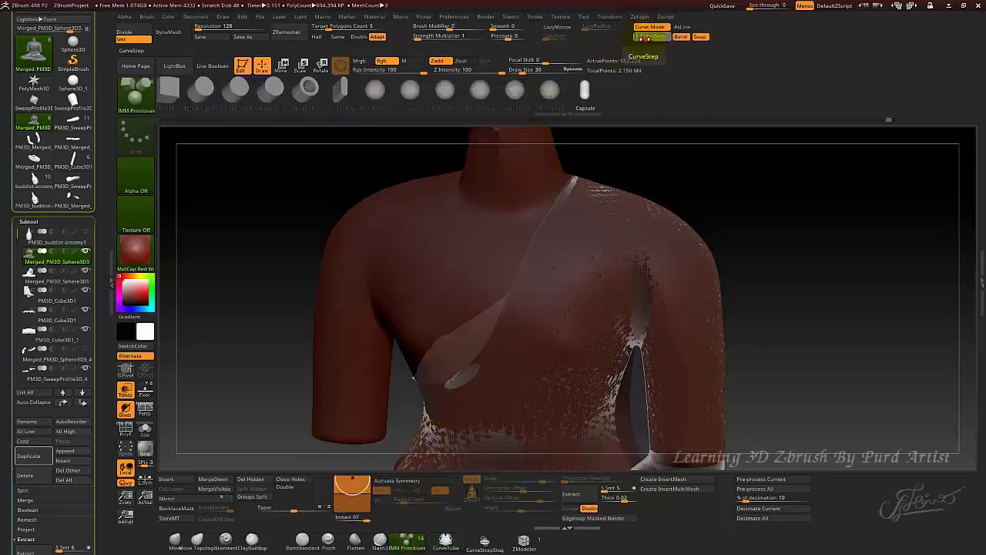
pyautogui.moveTo(643, 40); pyautogui.dragTo(637, 40)
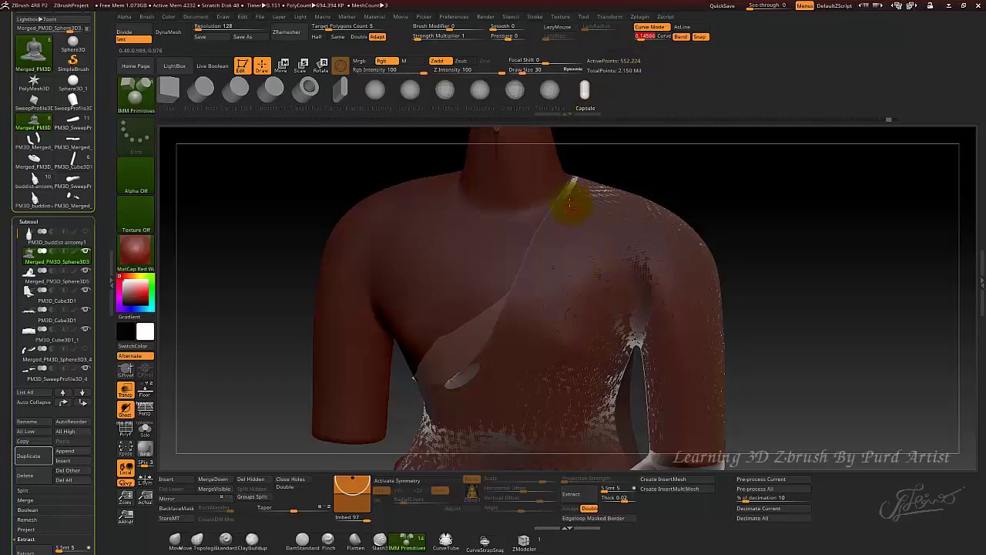
# Try capsule curve strokes along the robe's upper chest edge at draw sizes 30 and 65, and undo them.
pyautogui.moveTo(520, 311); pyautogui.dragTo(520, 310)
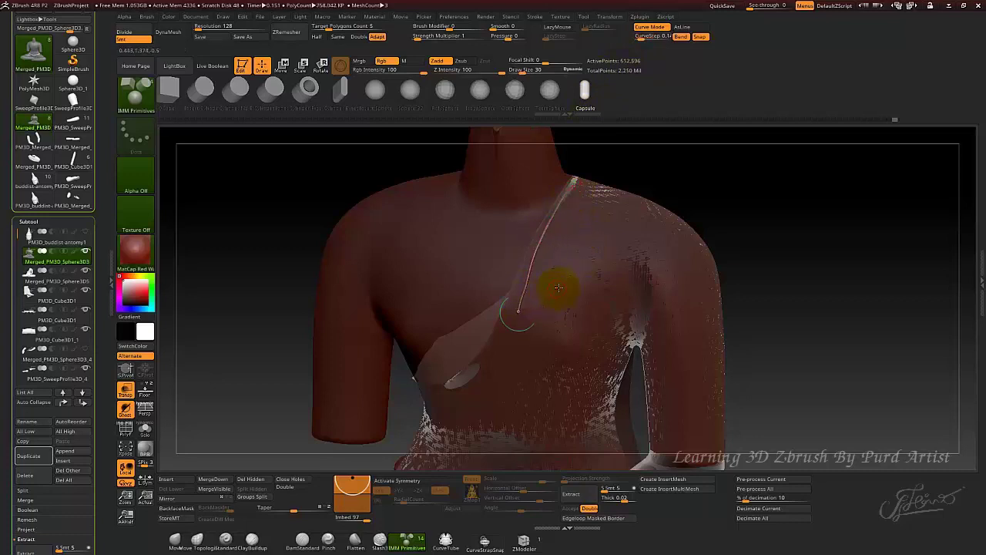
pyautogui.hotkey('ctrl', 'z')
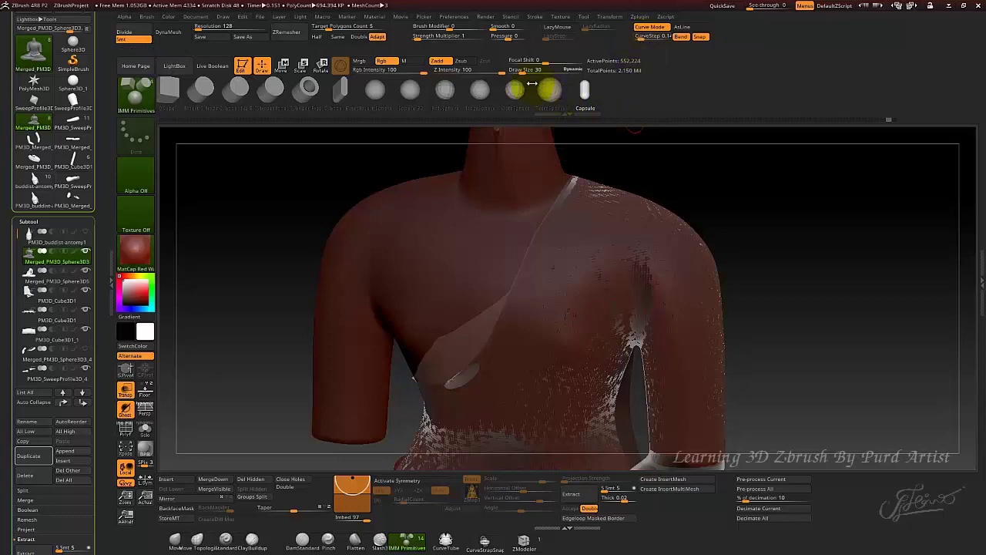
pyautogui.moveTo(520, 71); pyautogui.dragTo(527, 70)
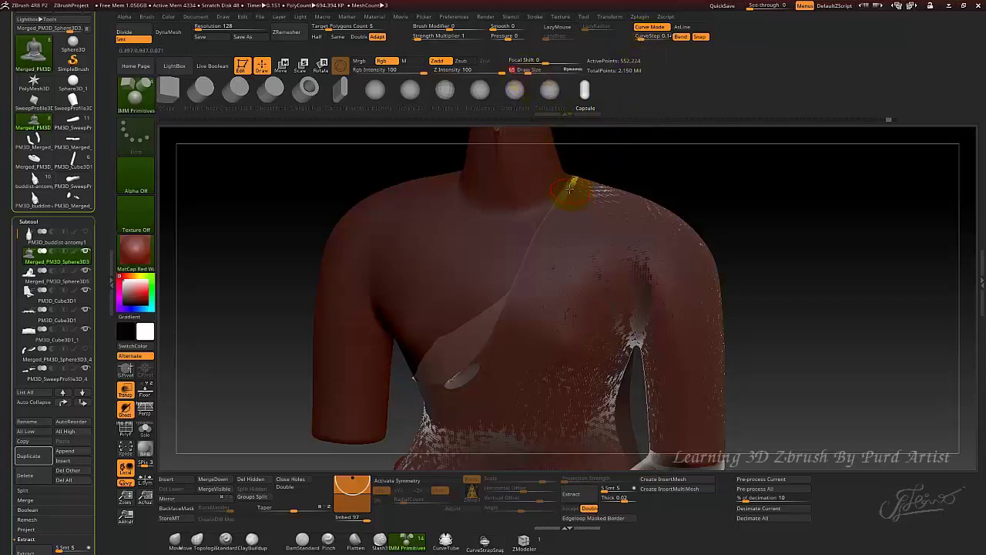
pyautogui.moveTo(568, 185); pyautogui.dragTo(544, 222)
pyautogui.moveTo(518, 283); pyautogui.dragTo(518, 284)
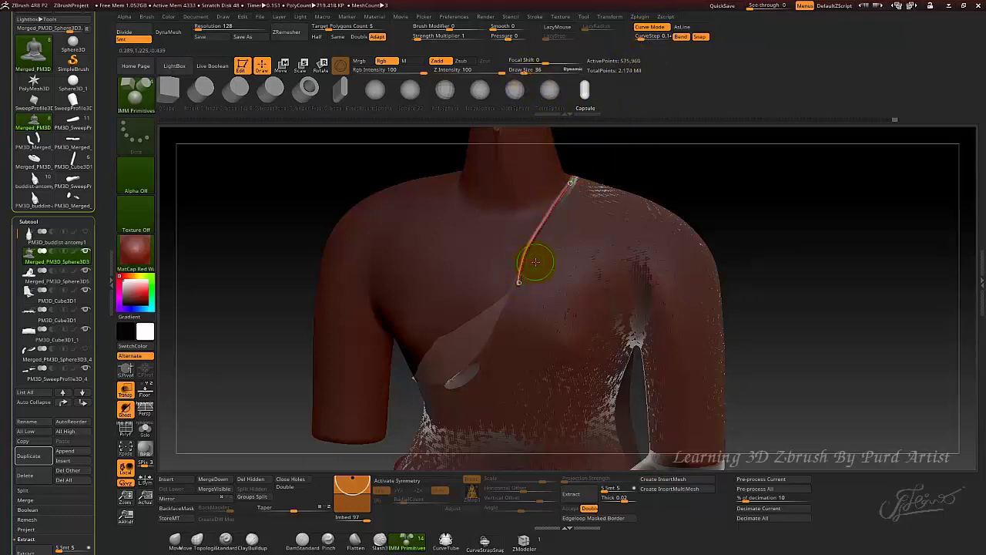
pyautogui.moveTo(257, 255)
pyautogui.mouseDown()
pyautogui.moveTo(288, 229)
pyautogui.moveTo(283, 221)
pyautogui.mouseUp()
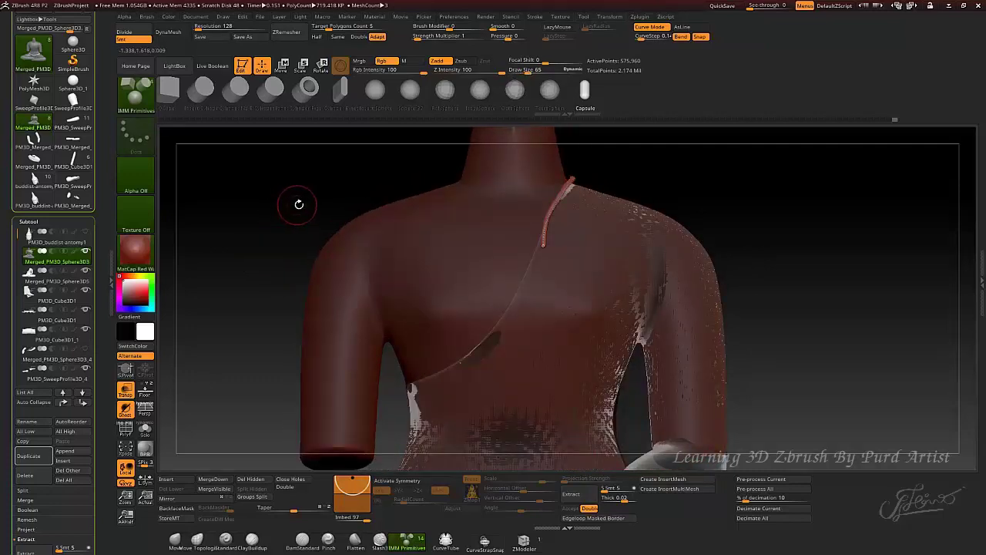
pyautogui.hotkey('ctrl', 'z')
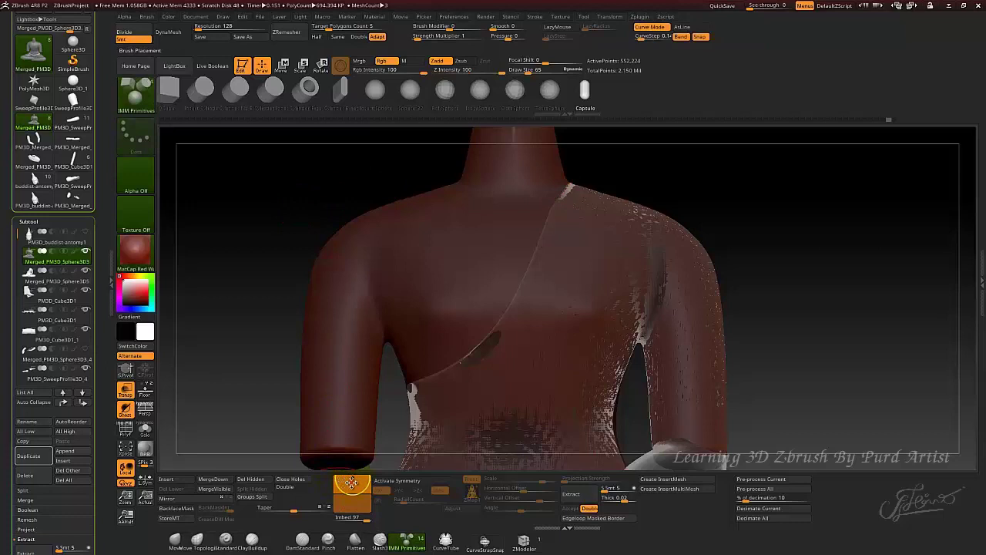
# Set the capsule brush's imbed depth to 9 and draw size to 119, testing them with a chest-edge stroke that is undone.
pyautogui.moveTo(352, 483); pyautogui.dragTo(350, 495)
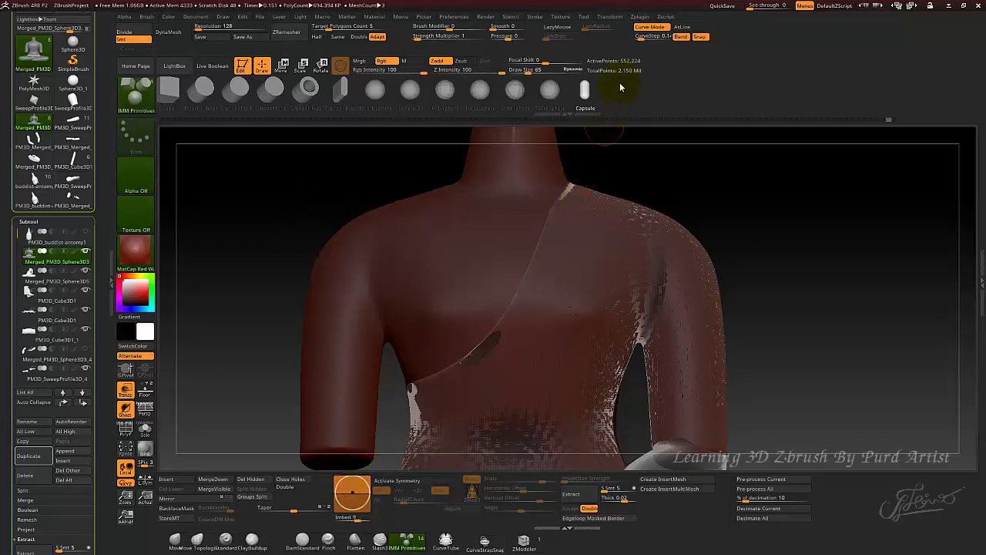
pyautogui.rightClick(586, 163)
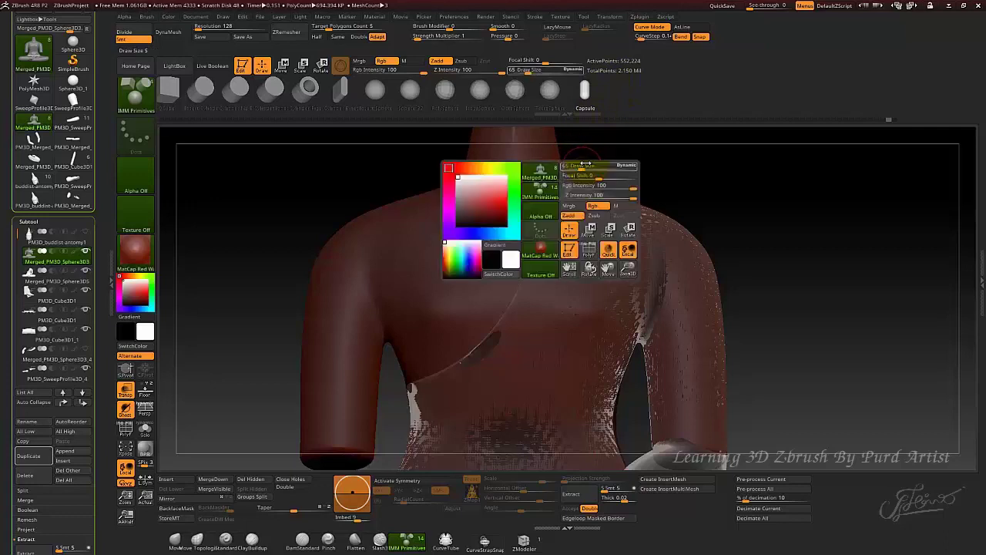
pyautogui.moveTo(583, 165); pyautogui.dragTo(596, 167)
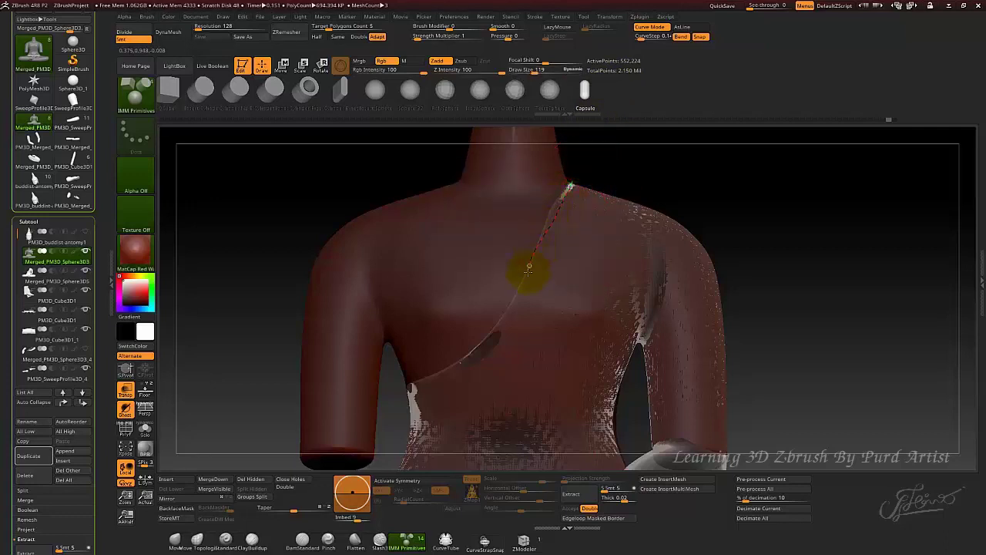
pyautogui.moveTo(467, 359); pyautogui.dragTo(468, 358)
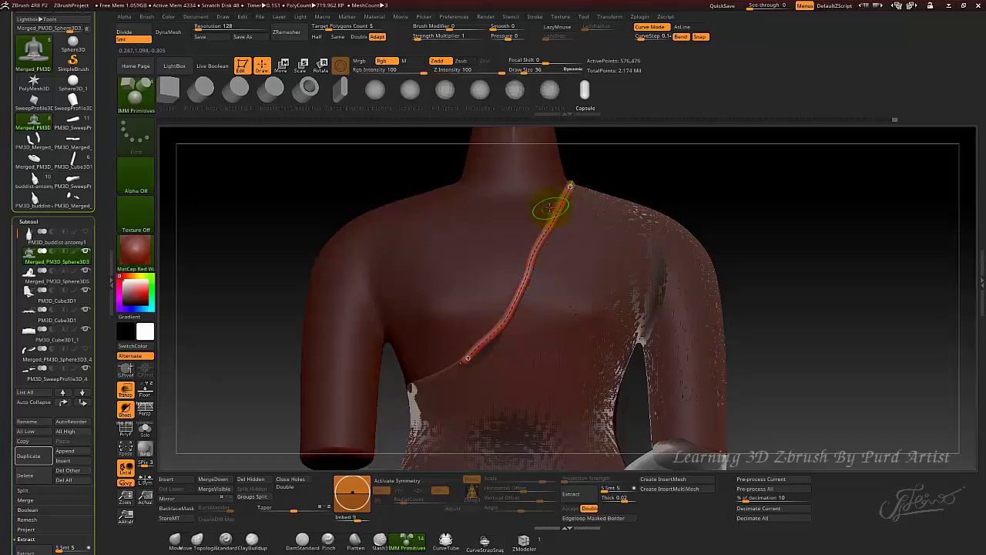
pyautogui.hotkey('ctrl', 'z')
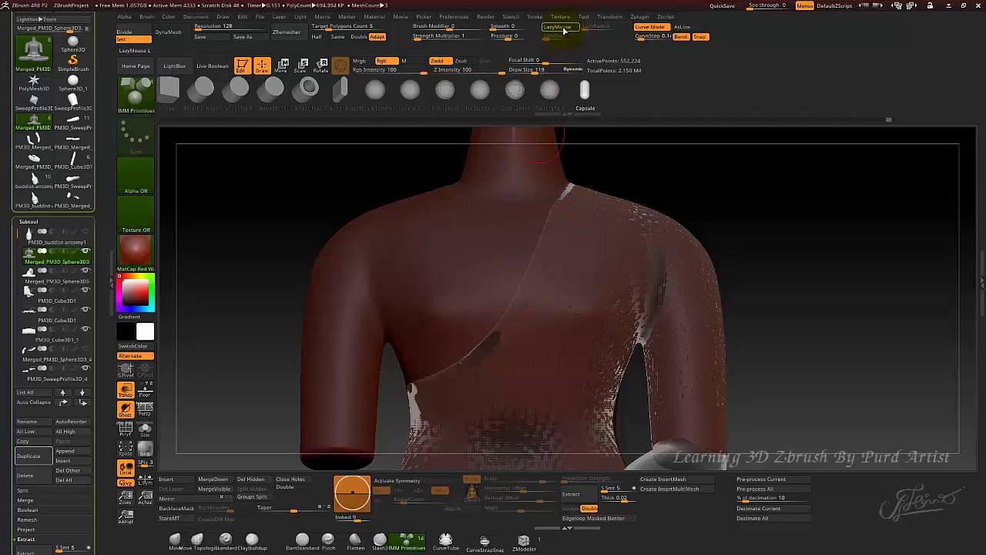
# Enable LazyMouse, test and undo a chest-edge stroke, and set LazyRadius to 30 and LazyStep to about 0.42.
pyautogui.click(558, 27)
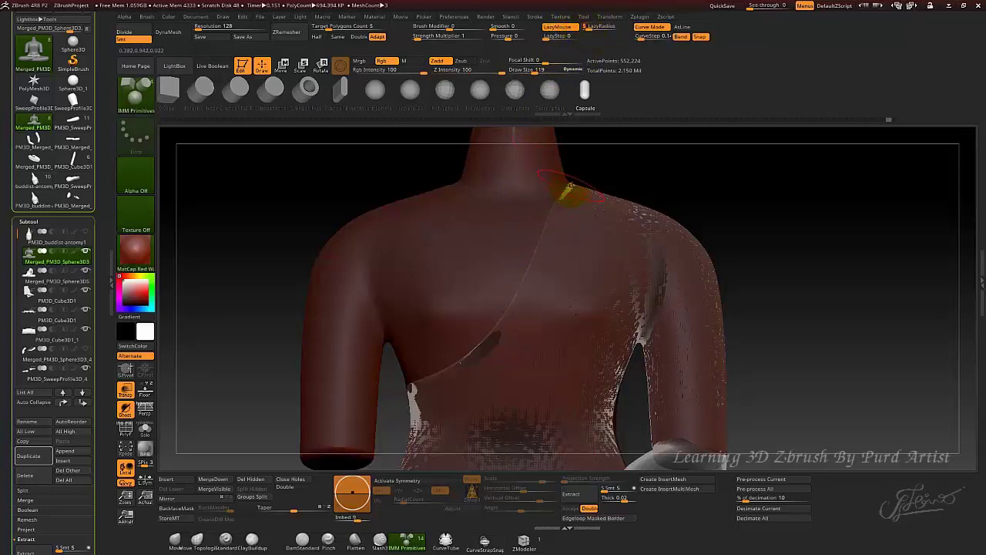
pyautogui.moveTo(563, 208); pyautogui.dragTo(552, 224)
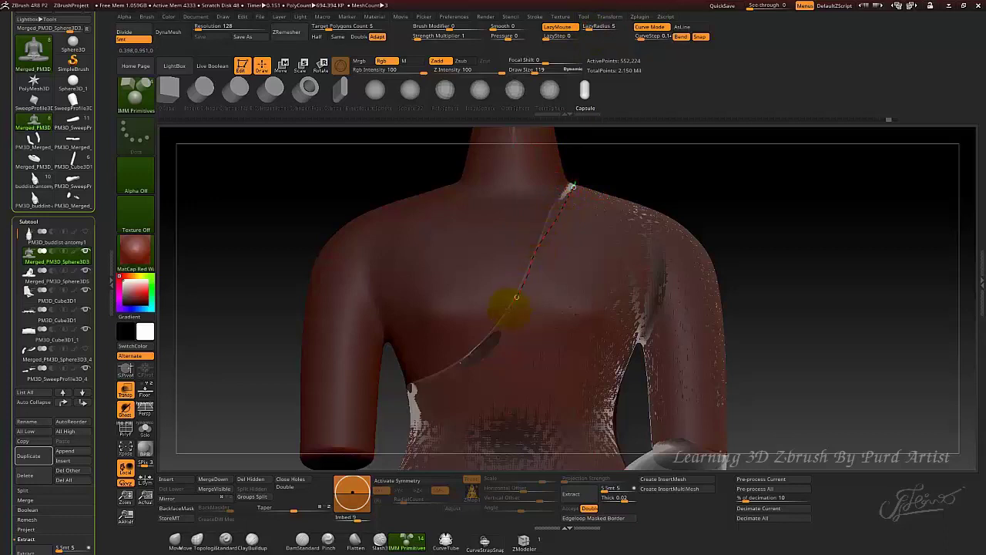
pyautogui.moveTo(446, 382); pyautogui.dragTo(447, 380)
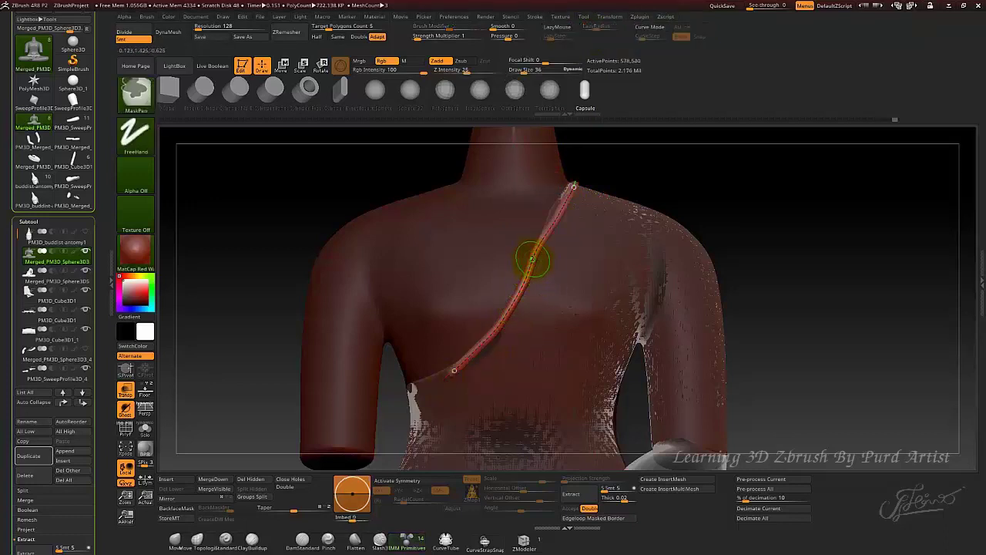
pyautogui.hotkey('ctrl', 'z')
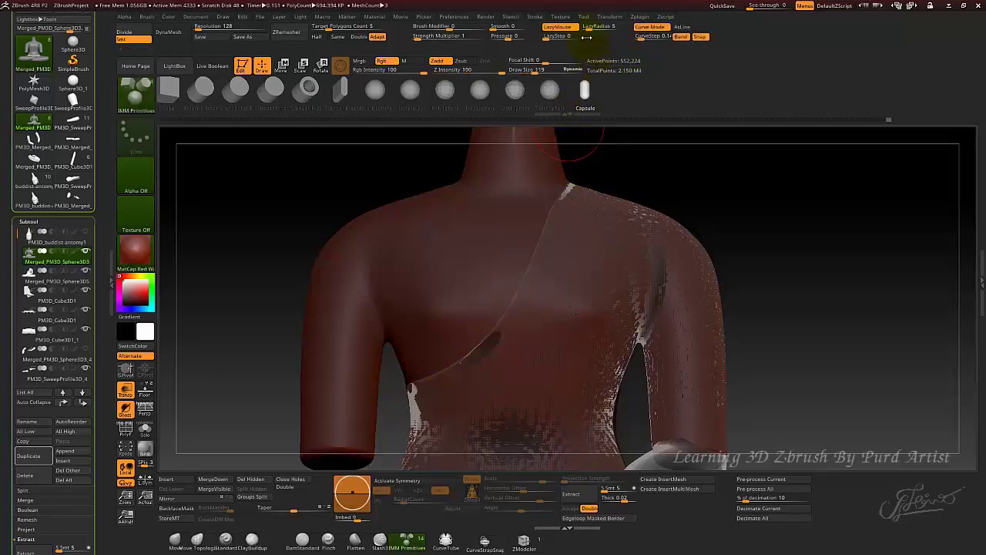
pyautogui.moveTo(591, 28); pyautogui.dragTo(599, 28)
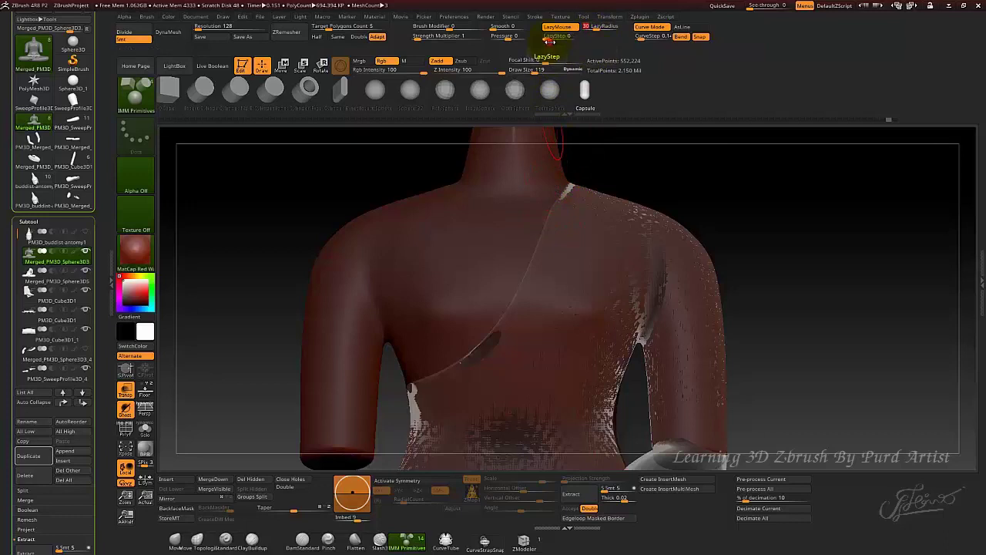
pyautogui.moveTo(548, 36); pyautogui.dragTo(555, 37)
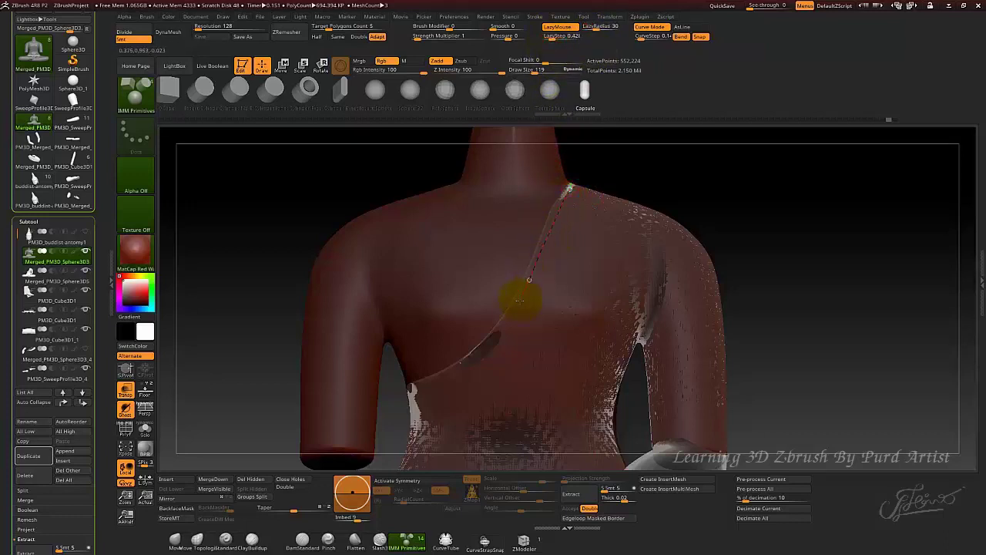
# Try a smoothed capsule stroke from the neck side down the chest edge at draw size 119, and undo it.
pyautogui.moveTo(468, 325); pyautogui.dragTo(484, 293)
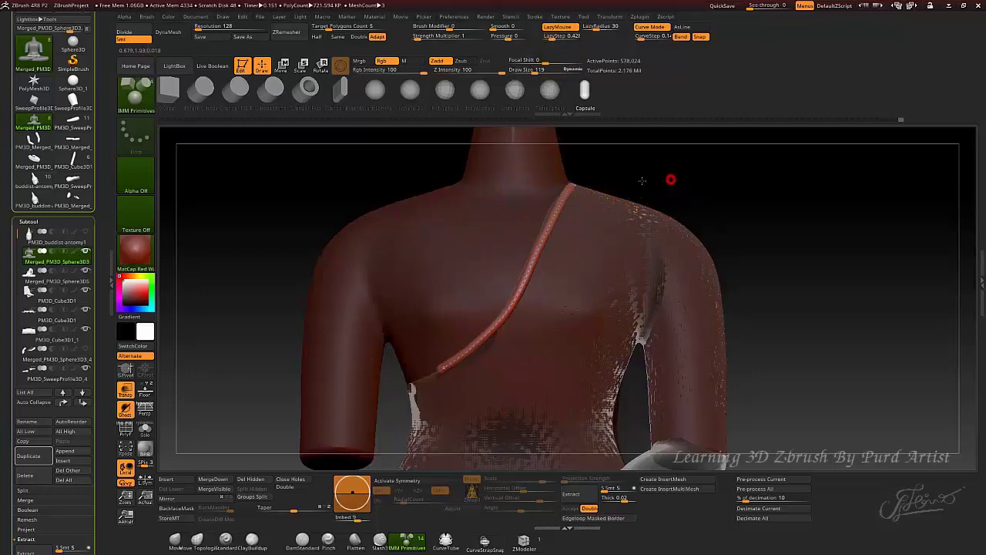
pyautogui.moveTo(640, 178)
pyautogui.mouseDown()
pyautogui.moveTo(627, 188)
pyautogui.moveTo(667, 183)
pyautogui.moveTo(642, 193)
pyautogui.mouseUp()
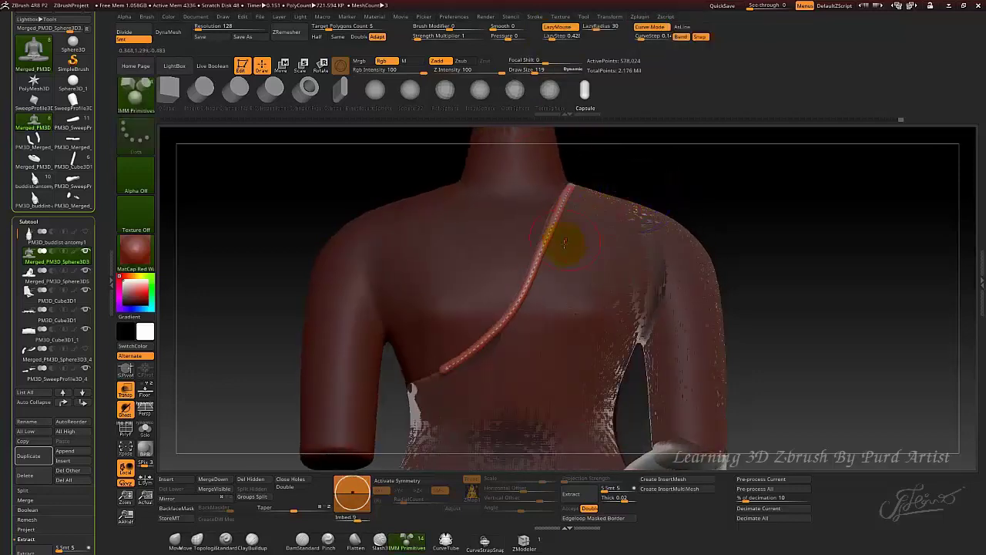
pyautogui.hotkey('ctrl', 'z')
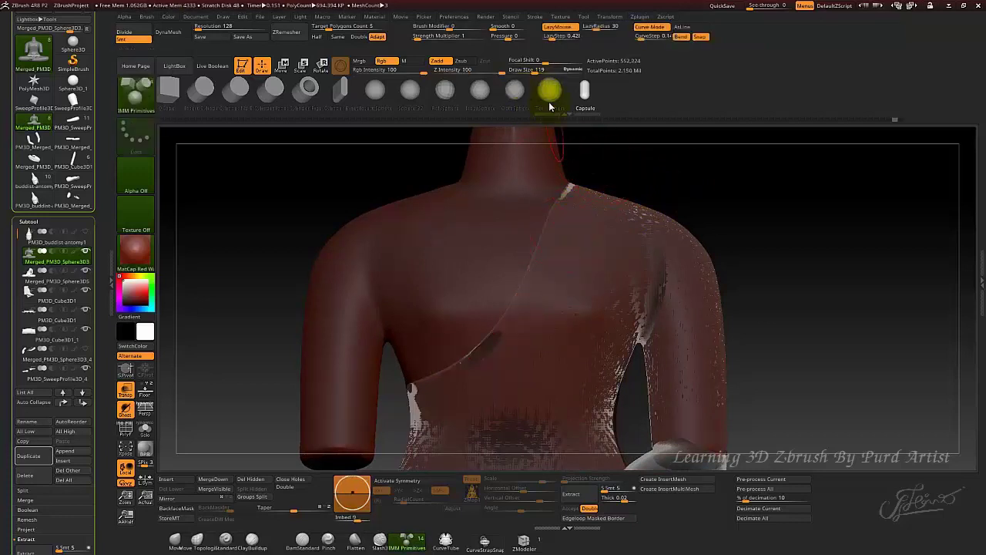
# Set the draw size to 124 and lay a capsule strip along the full chest edge from the left shoulder to the right armpit.
pyautogui.press('space')
pyautogui.moveTo(560, 215); pyautogui.dragTo(567, 215)
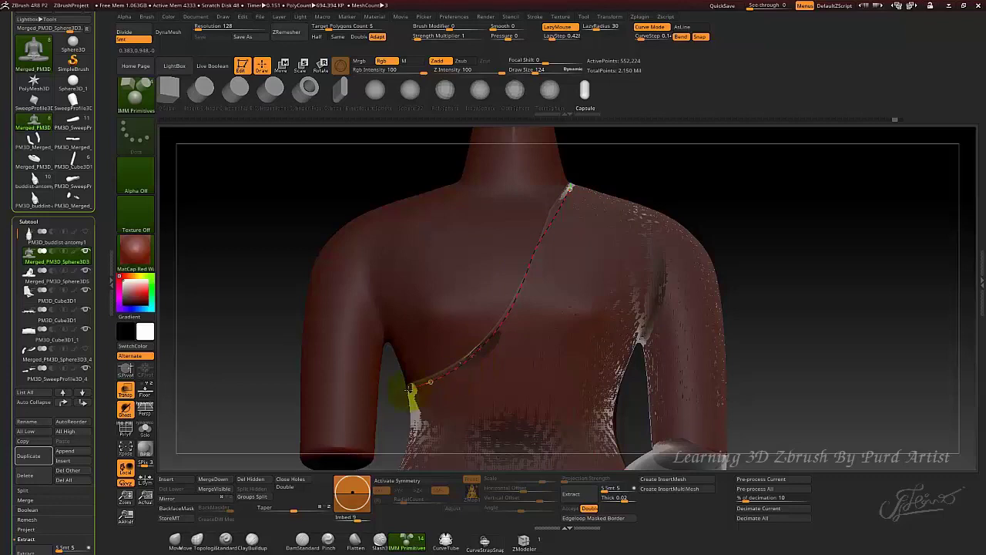
pyautogui.moveTo(411, 388); pyautogui.dragTo(412, 389)
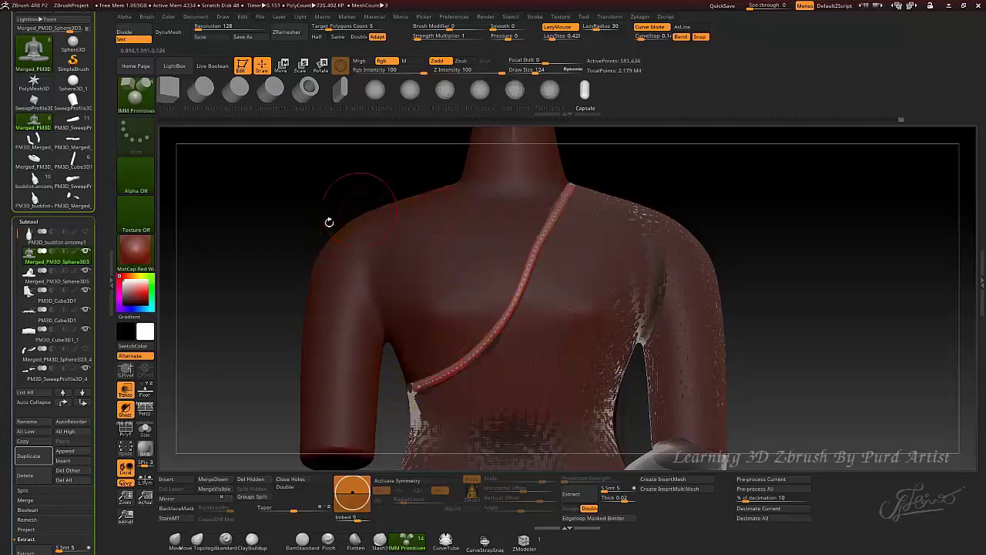
# Try capsule strokes across the back from the left shoulder to the right armpit, and discard them.
pyautogui.moveTo(254, 224)
pyautogui.mouseDown()
pyautogui.moveTo(294, 227)
pyautogui.moveTo(308, 202)
pyautogui.moveTo(276, 235)
pyautogui.moveTo(264, 233)
pyautogui.moveTo(293, 161)
pyautogui.moveTo(359, 198)
pyautogui.moveTo(334, 193)
pyautogui.moveTo(347, 197)
pyautogui.mouseUp()
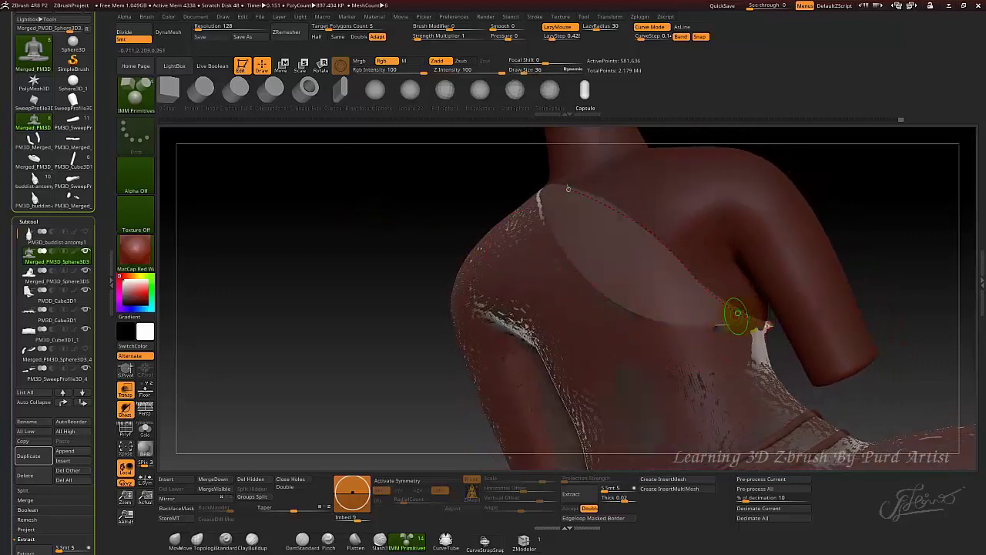
pyautogui.click(869, 254)
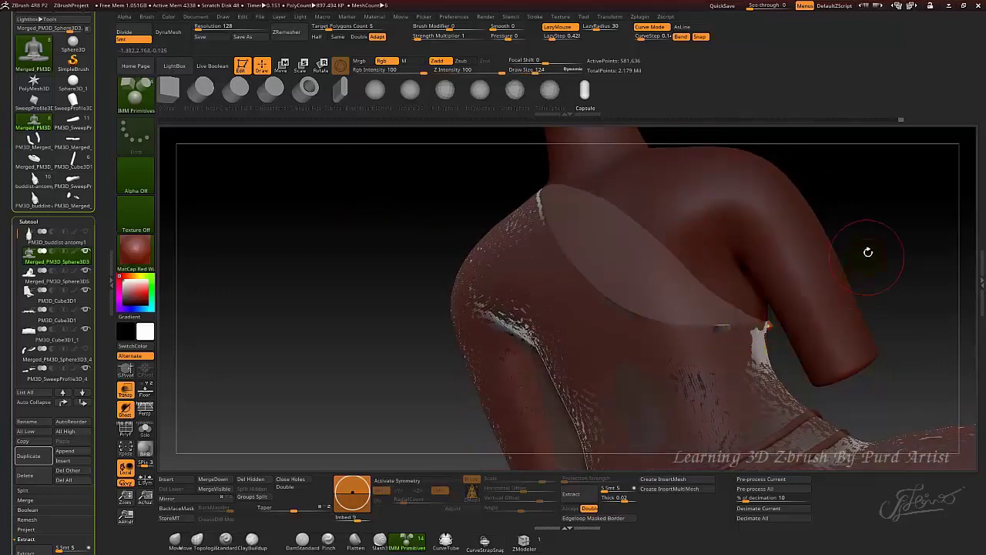
pyautogui.moveTo(870, 253); pyautogui.dragTo(827, 246)
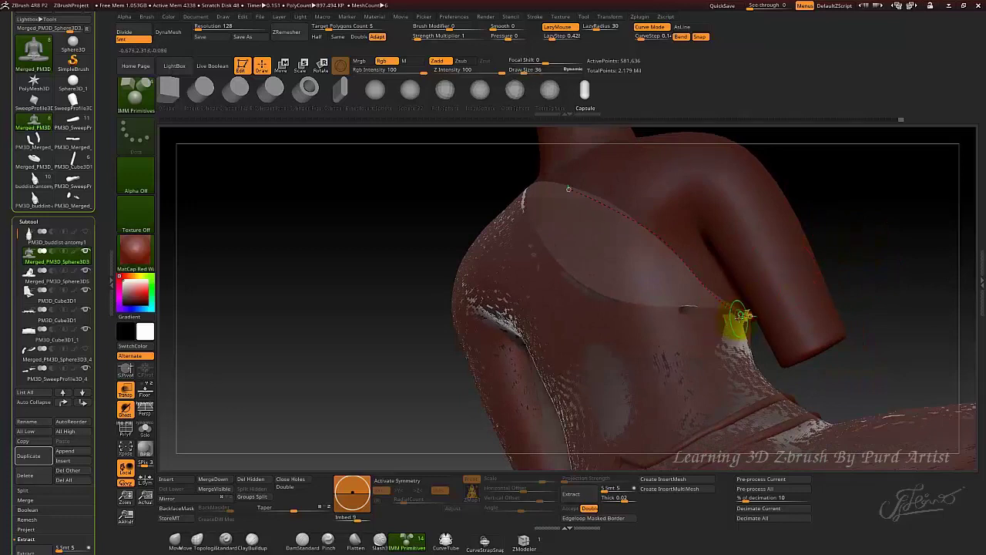
pyautogui.moveTo(741, 315); pyautogui.dragTo(737, 316)
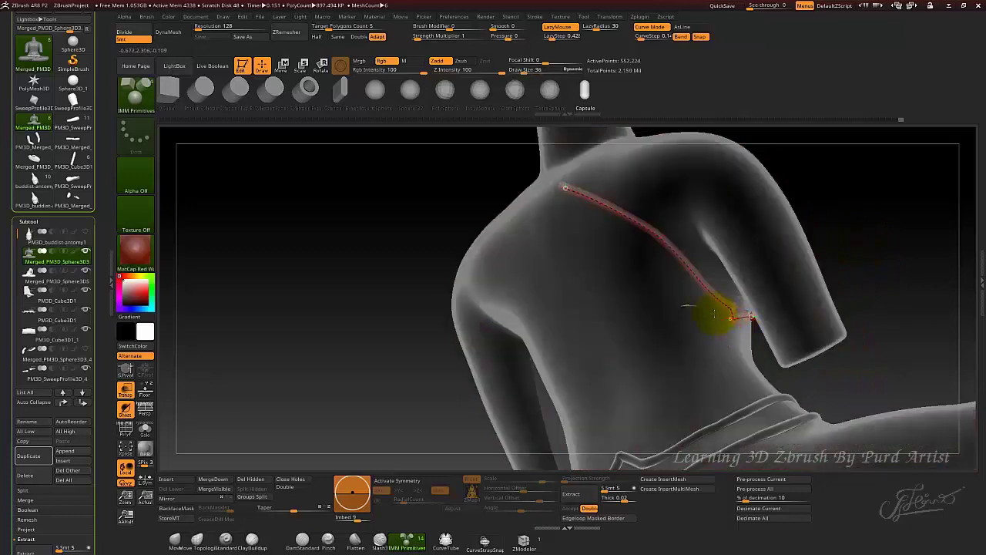
pyautogui.click(715, 312)
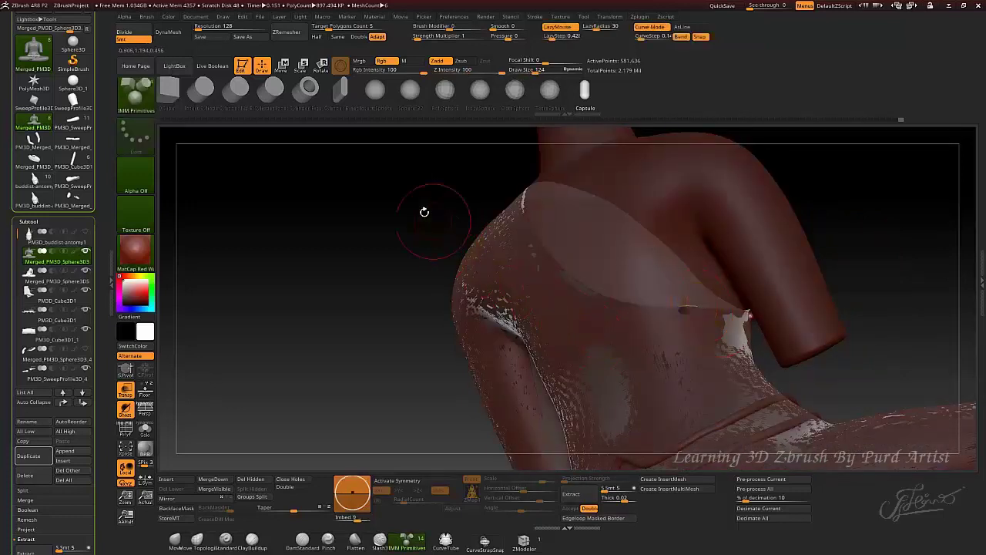
pyautogui.moveTo(425, 212); pyautogui.dragTo(391, 221)
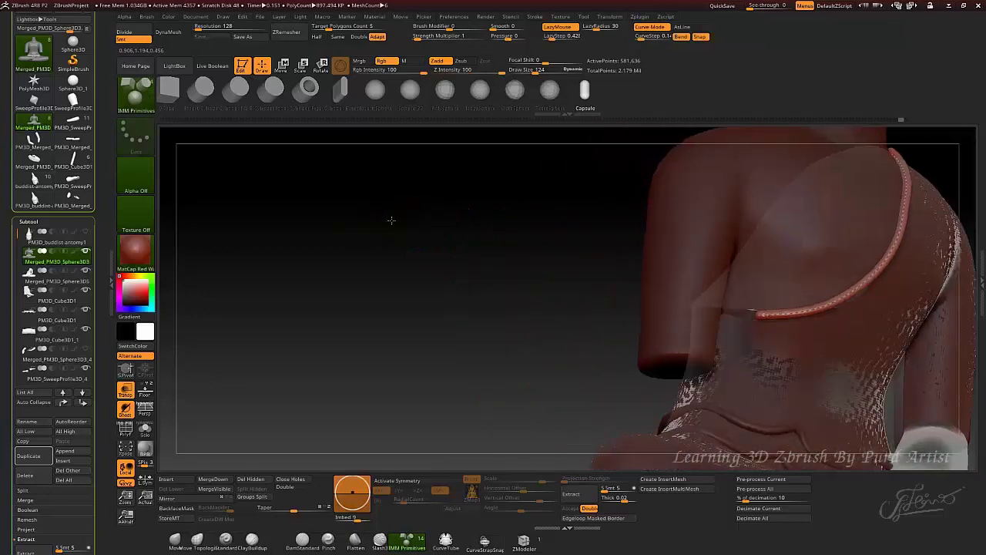
# Extend the capsule curve from the right armpit across the back along the robe's edge, using a draw size of 36 for the curve.
pyautogui.press('[')
pyautogui.press('[')
pyautogui.press('[')
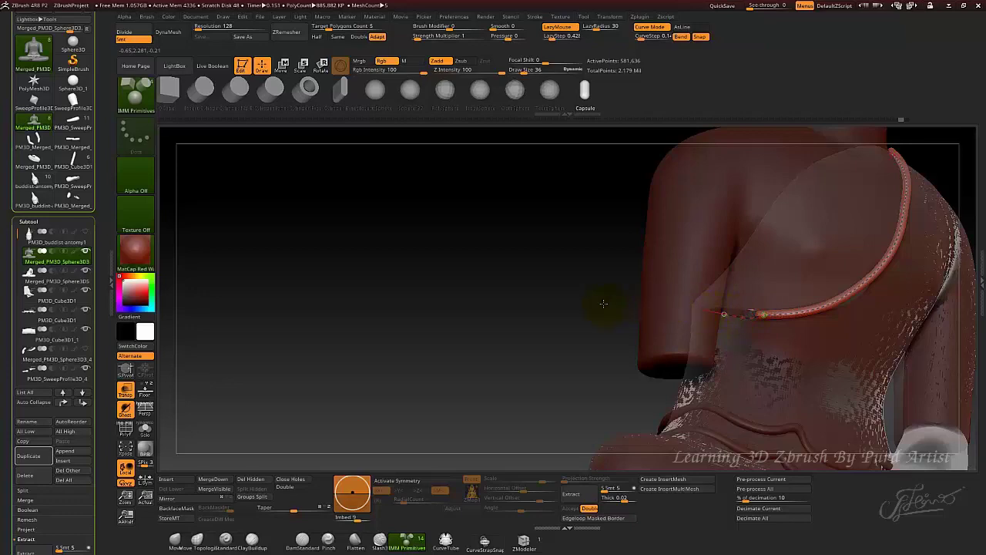
pyautogui.press(']')
pyautogui.press(']')
pyautogui.press(']')
pyautogui.moveTo(562, 293); pyautogui.dragTo(716, 316)
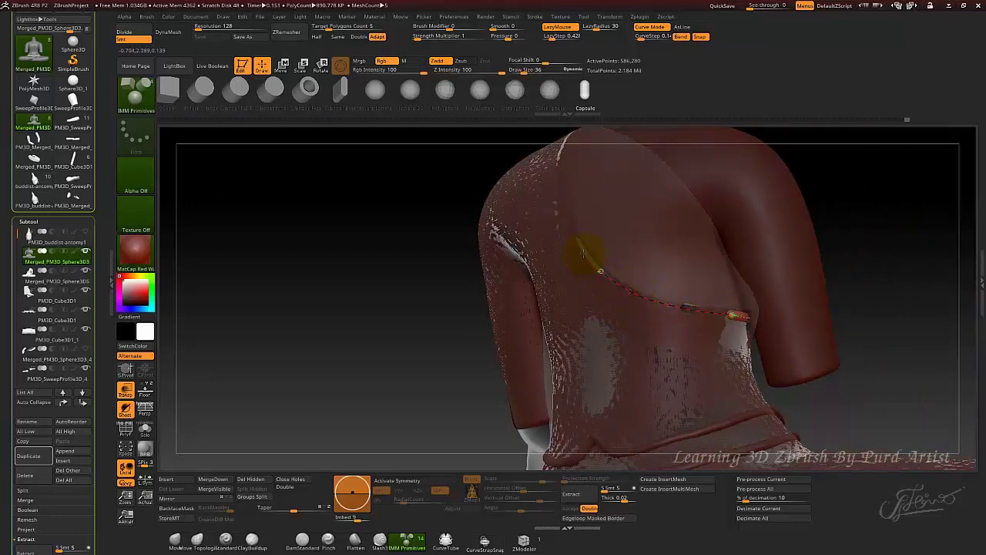
pyautogui.click(493, 182)
pyautogui.moveTo(402, 185)
pyautogui.mouseDown()
pyautogui.moveTo(420, 190)
pyautogui.moveTo(394, 185)
pyautogui.moveTo(411, 293)
pyautogui.mouseUp()
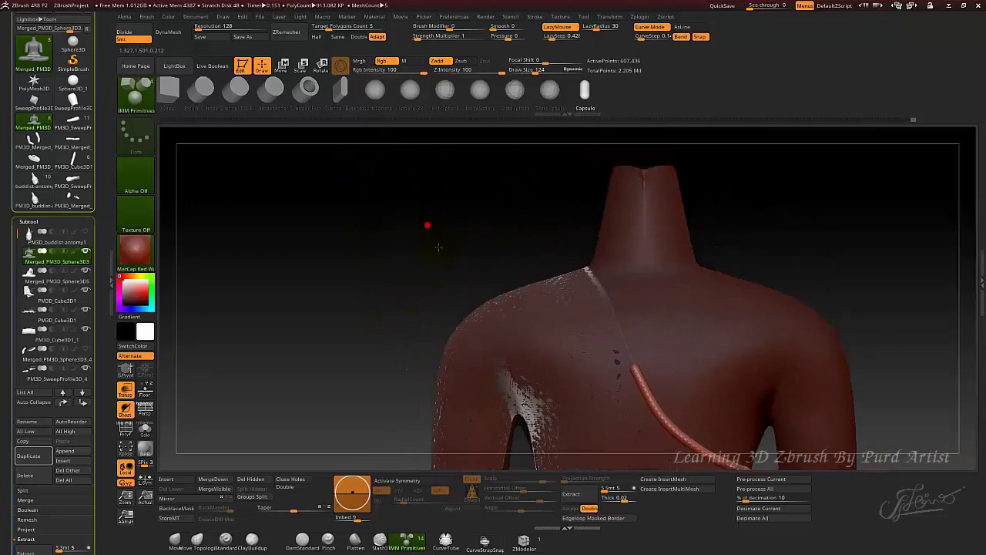
# Continue the capsule curve up the back edge to the top of the left shoulder at draw size 36, and restore the draw size to 124.
pyautogui.press('[')
pyautogui.press('[')
pyautogui.press('[')
pyautogui.moveTo(439, 247)
pyautogui.mouseDown()
pyautogui.moveTo(443, 269)
pyautogui.moveTo(517, 285)
pyautogui.mouseUp()
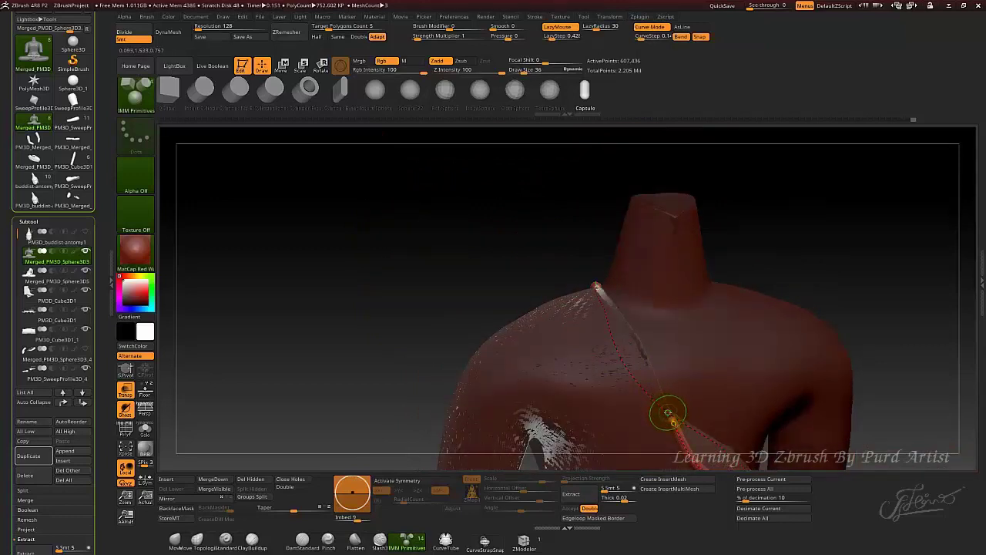
pyautogui.moveTo(465, 247); pyautogui.dragTo(452, 234)
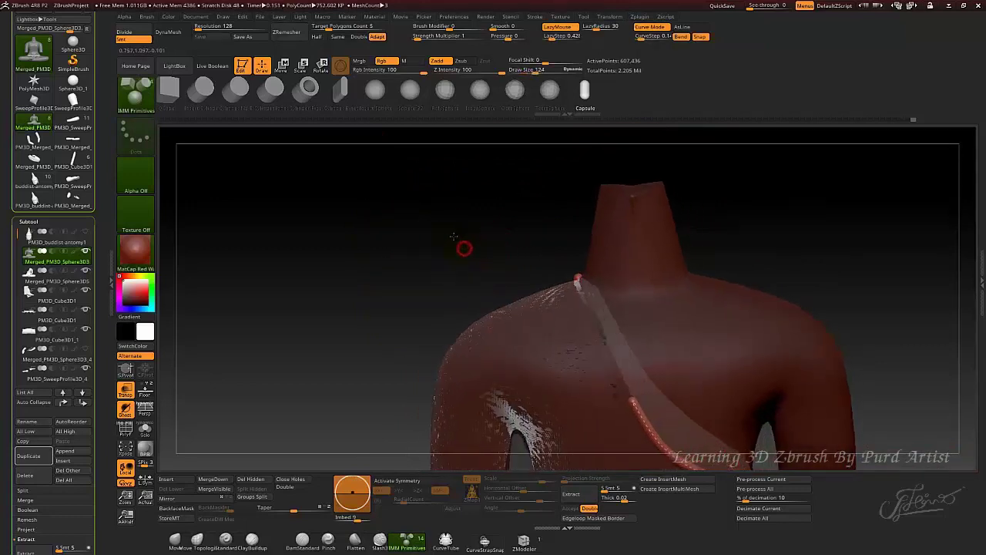
# Try sculpting fold ridges on the robe's front waist below the shoulder sash with the Standard brush at draw size 62.
pyautogui.moveTo(542, 344)
pyautogui.keyDown('ctrl'); pyautogui.mouseDown(button='right')
pyautogui.moveTo(607, 408)
pyautogui.moveTo(627, 392)
pyautogui.mouseUp(button='right'); pyautogui.keyUp('ctrl')
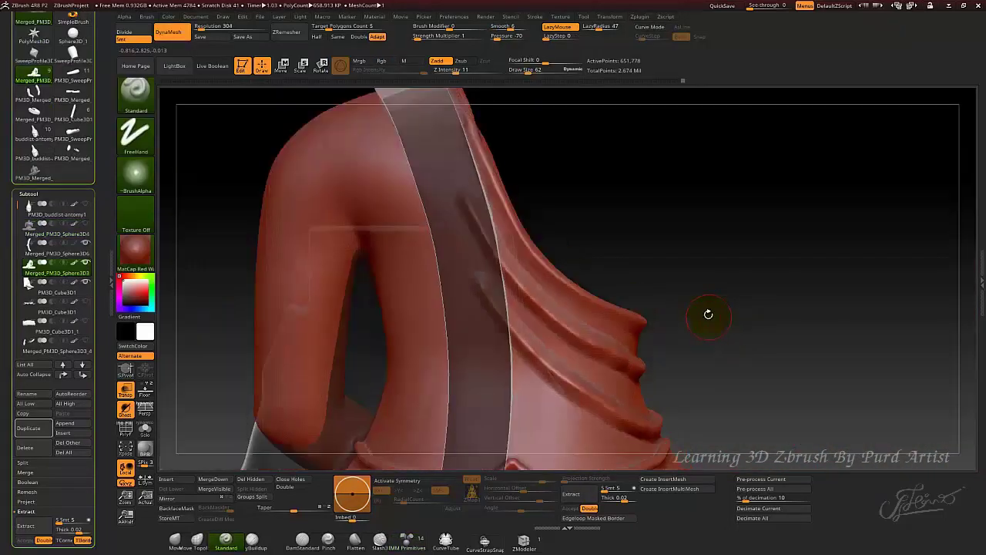
pyautogui.moveTo(709, 315)
pyautogui.mouseDown()
pyautogui.moveTo(720, 315)
pyautogui.moveTo(670, 297)
pyautogui.moveTo(627, 322)
pyautogui.moveTo(668, 334)
pyautogui.moveTo(606, 334)
pyautogui.moveTo(496, 315)
pyautogui.moveTo(531, 396)
pyautogui.moveTo(548, 403)
pyautogui.moveTo(529, 359)
pyautogui.mouseUp()
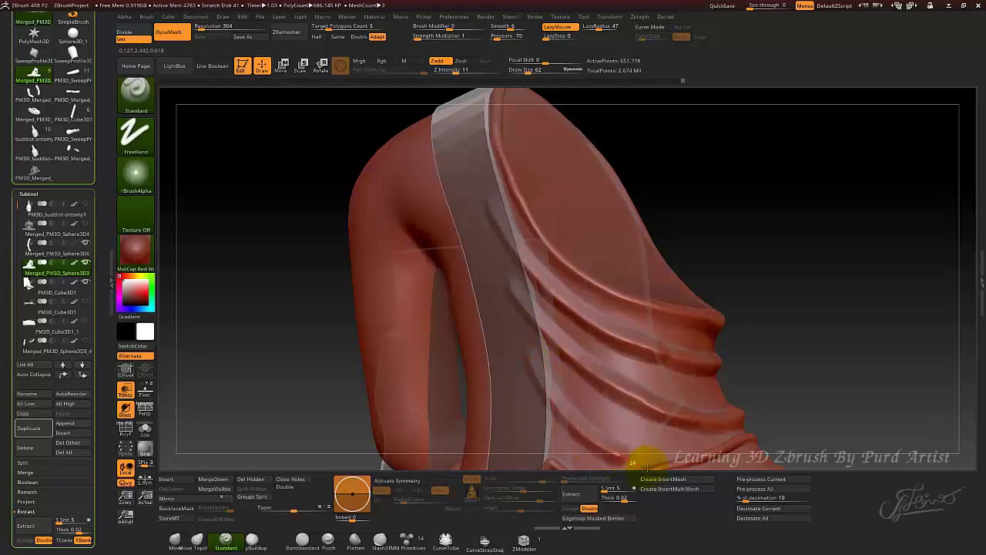
pyautogui.keyDown('ctrl'); pyautogui.moveTo(637, 327); pyautogui.dragTo(561, 326, button='right'); pyautogui.keyUp('ctrl')
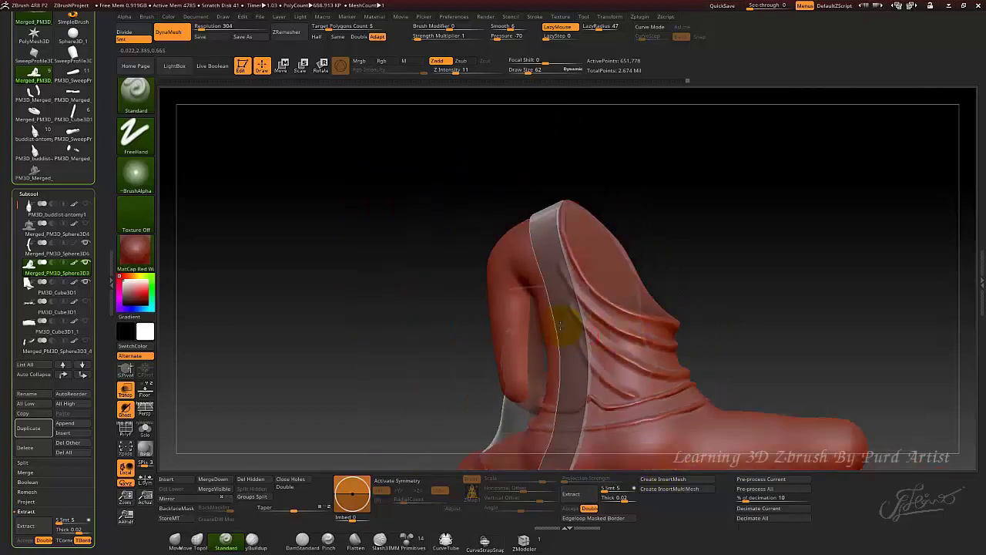
pyautogui.moveTo(405, 273)
pyautogui.mouseDown()
pyautogui.moveTo(511, 282)
pyautogui.moveTo(510, 296)
pyautogui.mouseUp()
pyautogui.press('shift')
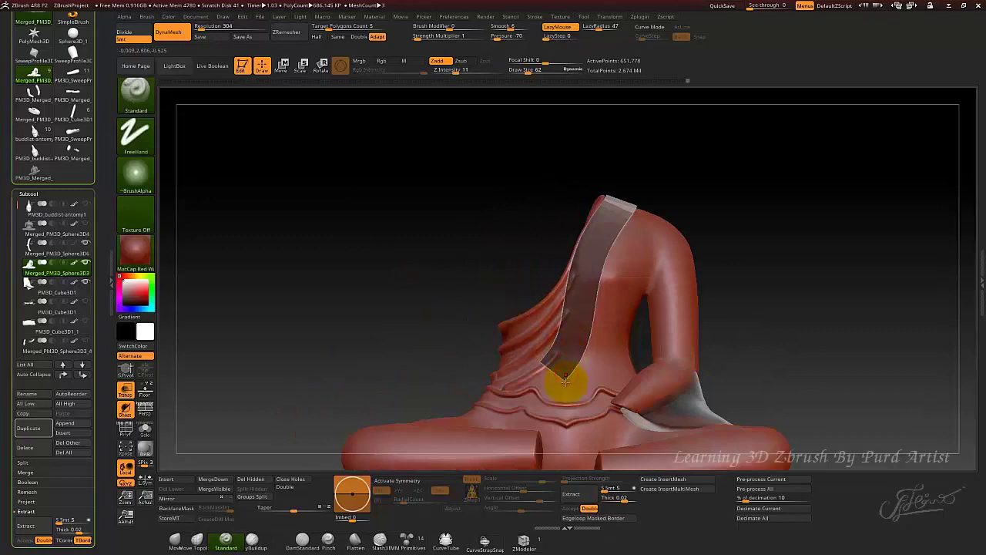
pyautogui.keyDown('ctrl'); pyautogui.moveTo(565, 387); pyautogui.dragTo(568, 370, button='right'); pyautogui.keyUp('ctrl')
pyautogui.moveTo(570, 351); pyautogui.dragTo(544, 407)
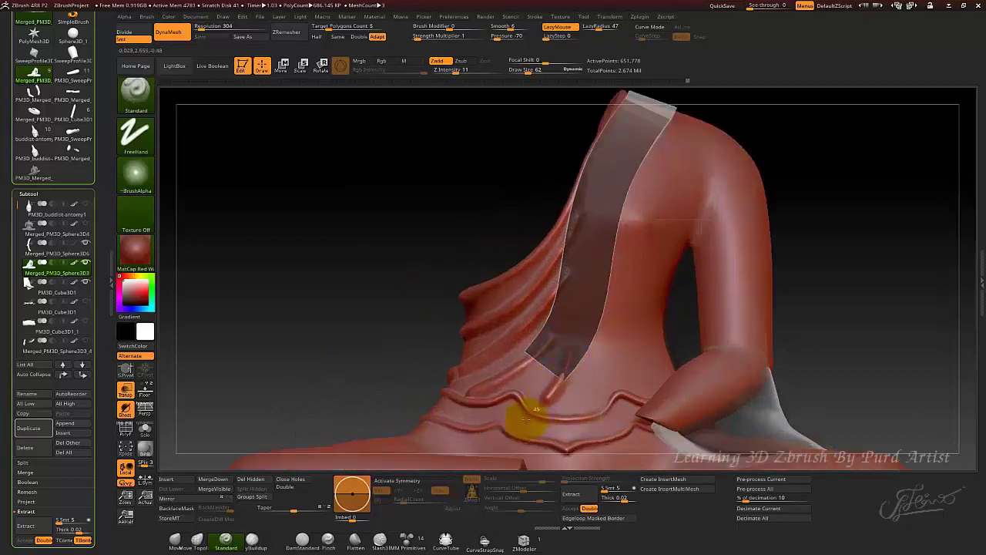
pyautogui.moveTo(593, 307); pyautogui.dragTo(590, 400)
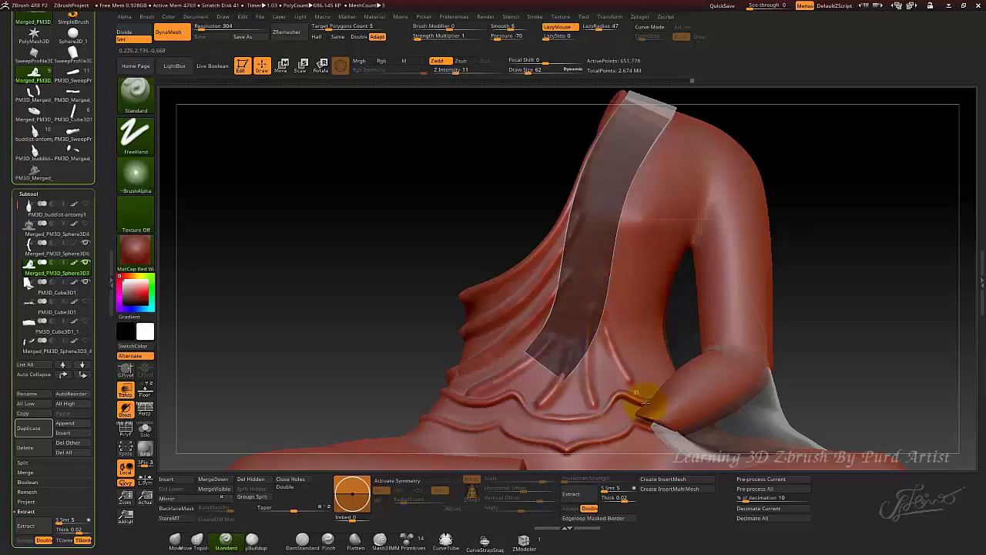
# Try a fold stroke from the left armpit down the side of the robe beside the sash, and undo it.
pyautogui.moveTo(475, 202); pyautogui.dragTo(480, 247)
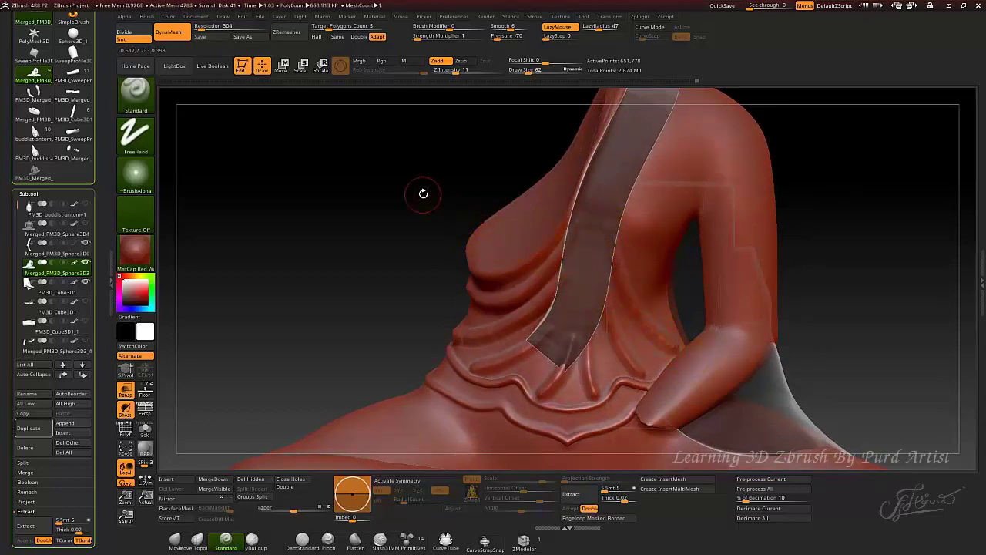
pyautogui.moveTo(423, 194); pyautogui.dragTo(416, 185)
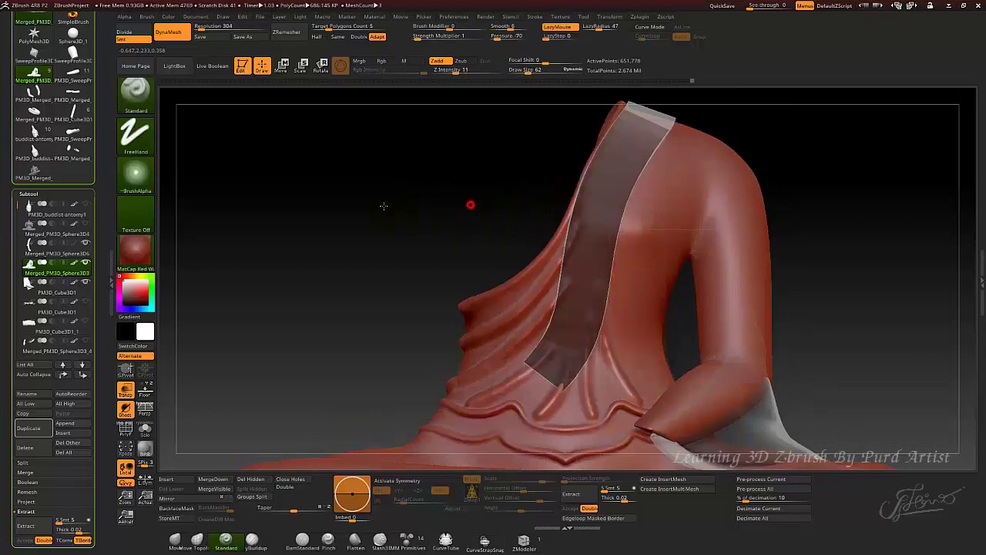
pyautogui.moveTo(383, 206); pyautogui.dragTo(454, 121)
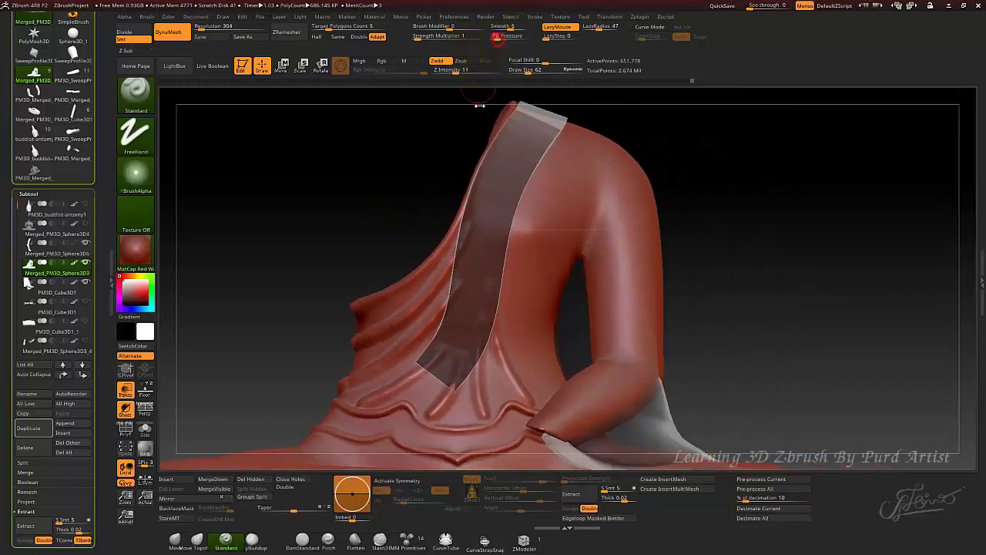
pyautogui.moveTo(534, 227); pyautogui.dragTo(531, 302)
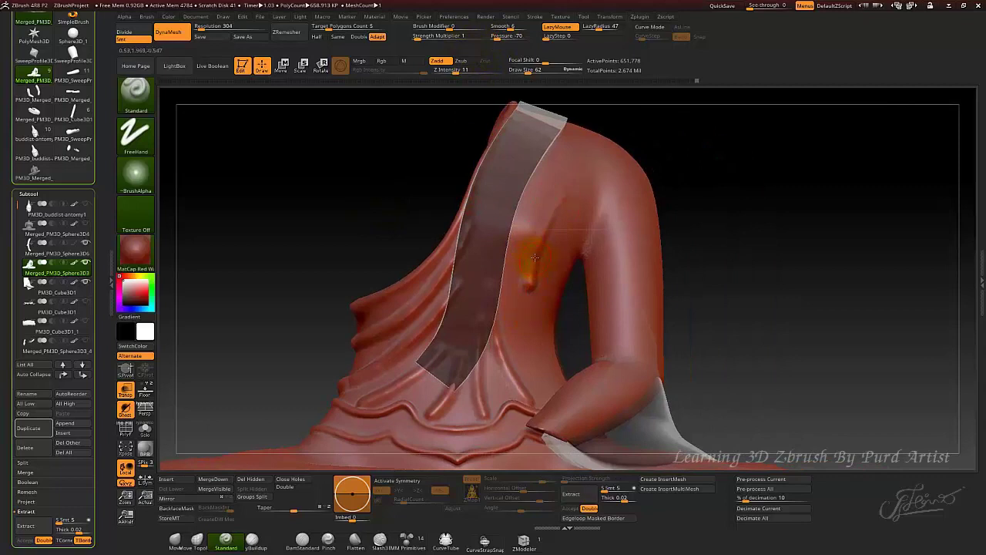
pyautogui.hotkey('ctrl', 'z')
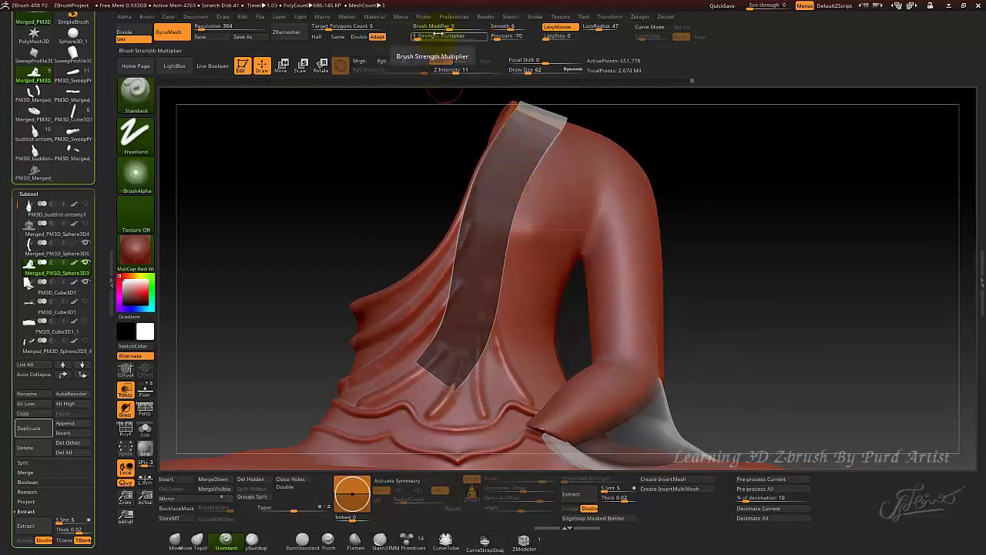
# Set the Brush Modifier to 18 and try folds between the sash and the left armpit.
pyautogui.click(448, 28)
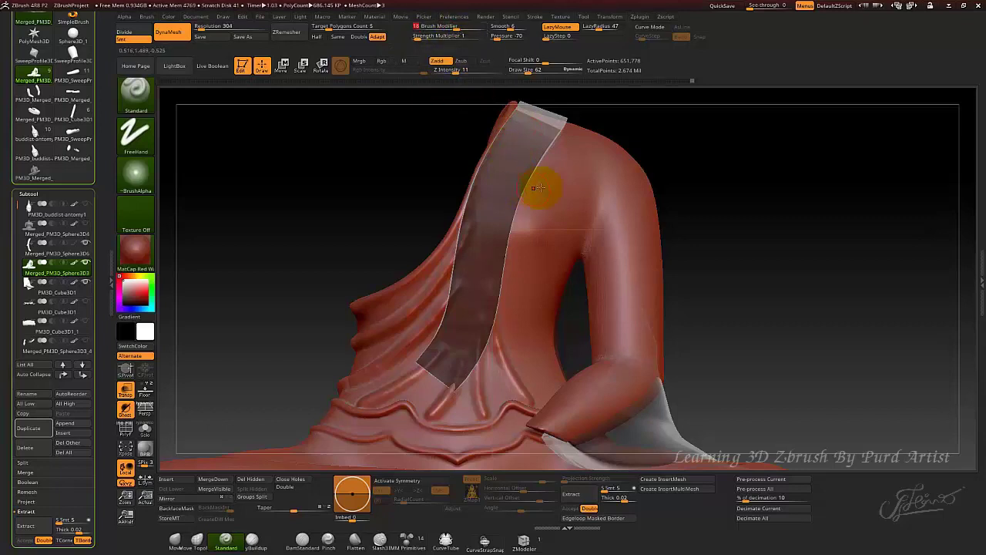
pyautogui.moveTo(585, 166); pyautogui.dragTo(540, 294)
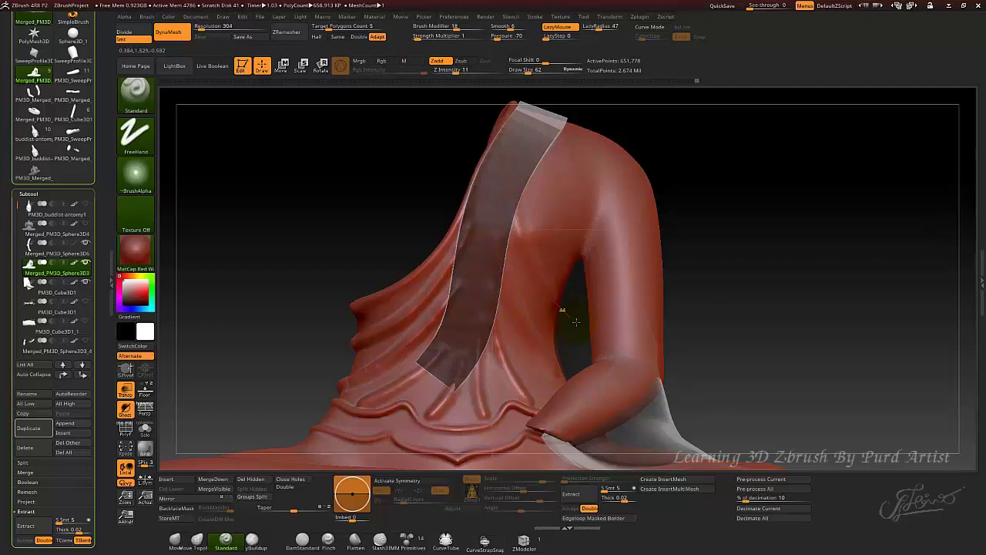
pyautogui.moveTo(529, 155); pyautogui.dragTo(583, 250)
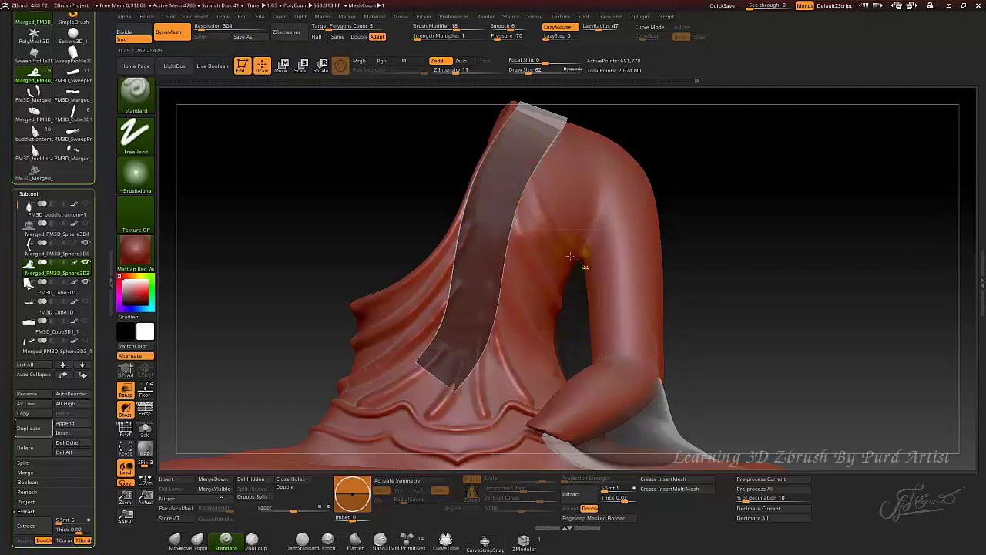
pyautogui.moveTo(359, 187)
pyautogui.mouseDown()
pyautogui.moveTo(345, 188)
pyautogui.moveTo(374, 186)
pyautogui.mouseUp()
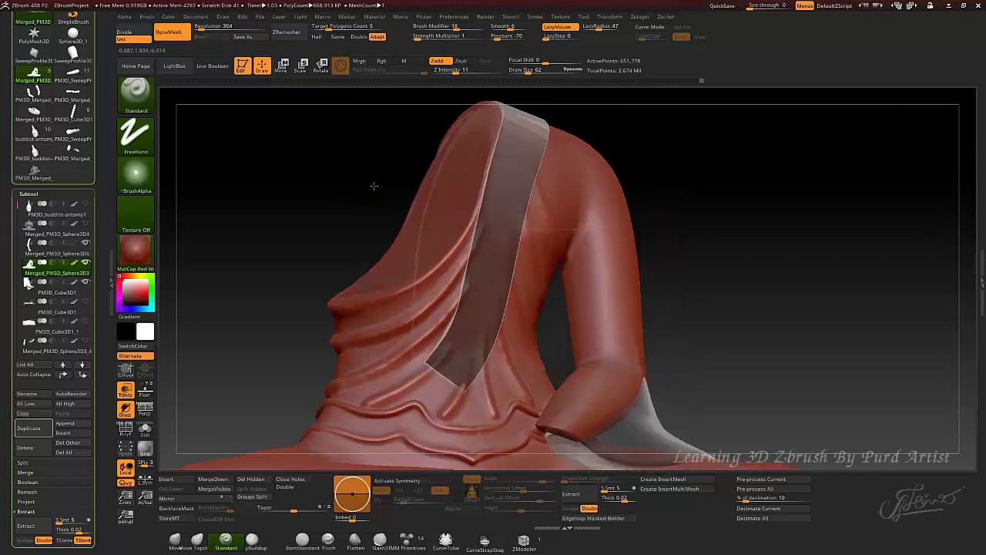
# Roll the robe back to entry 227 in the undo history, before the folds were sculpted.
pyautogui.click(657, 80)
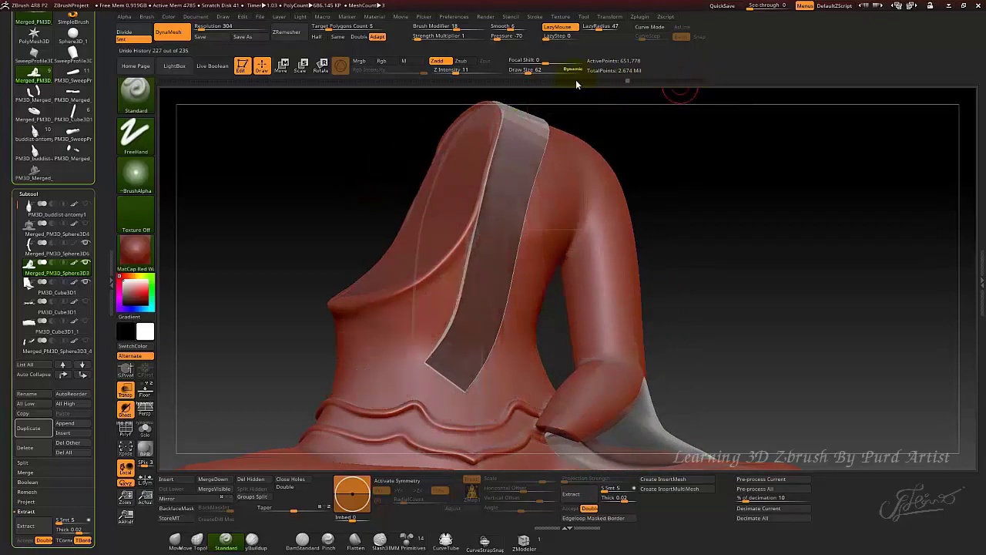
pyautogui.click(577, 80)
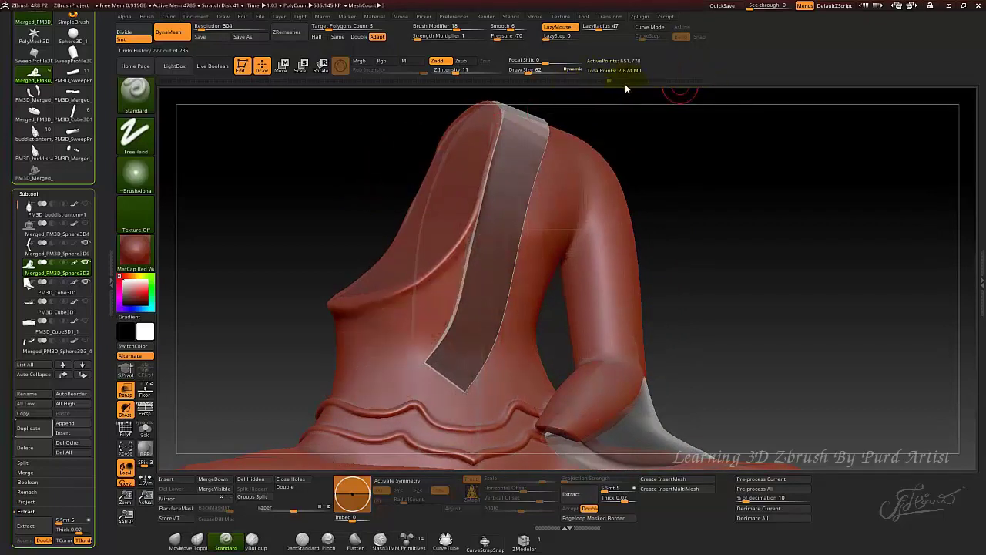
pyautogui.click(627, 82)
pyautogui.moveTo(666, 91)
pyautogui.mouseDown()
pyautogui.moveTo(680, 90)
pyautogui.moveTo(667, 92)
pyautogui.mouseUp()
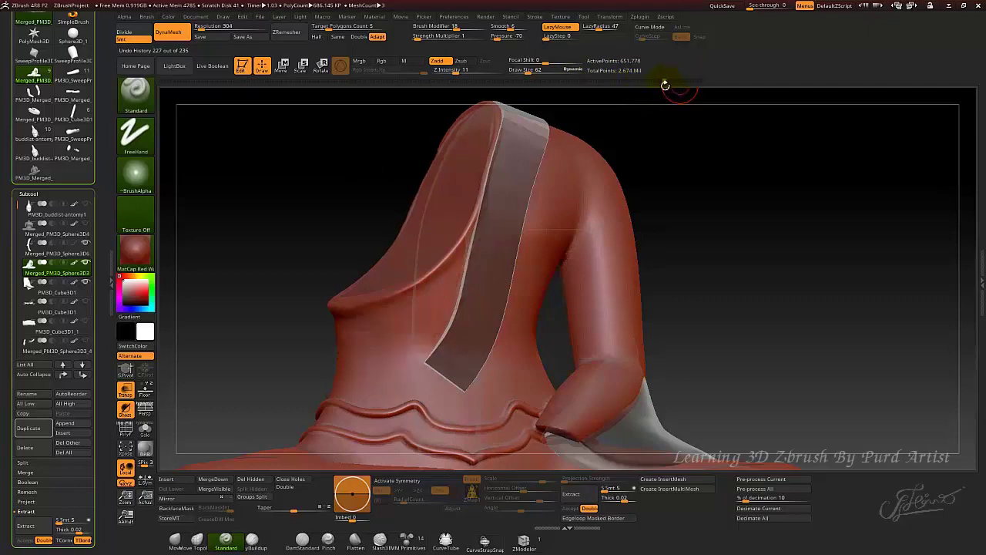
# Try new fold ridges below the robe's chest edge running out from under the sash, and discard them.
pyautogui.moveTo(272, 222)
pyautogui.mouseDown()
pyautogui.moveTo(350, 235)
pyautogui.moveTo(270, 236)
pyautogui.moveTo(339, 251)
pyautogui.mouseUp()
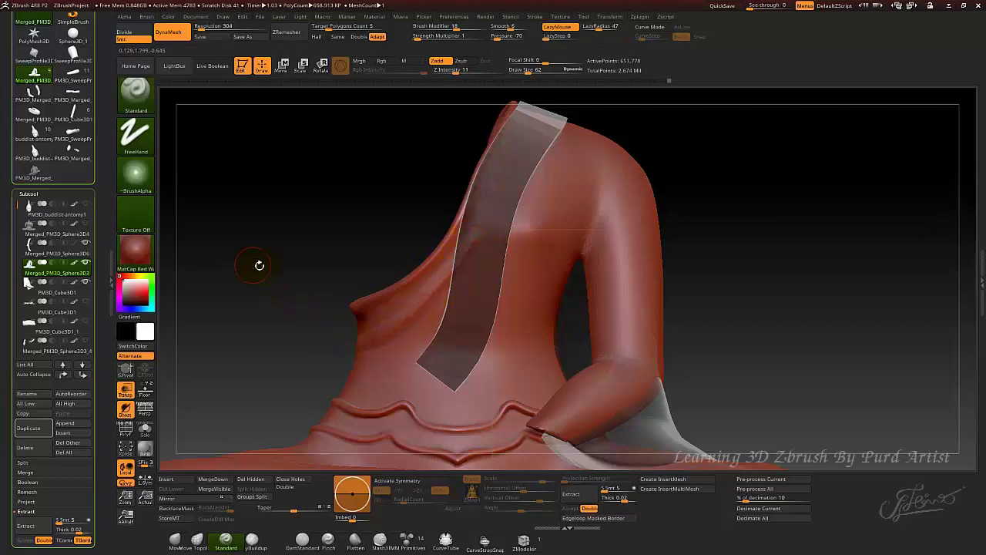
pyautogui.moveTo(260, 297); pyautogui.dragTo(287, 304)
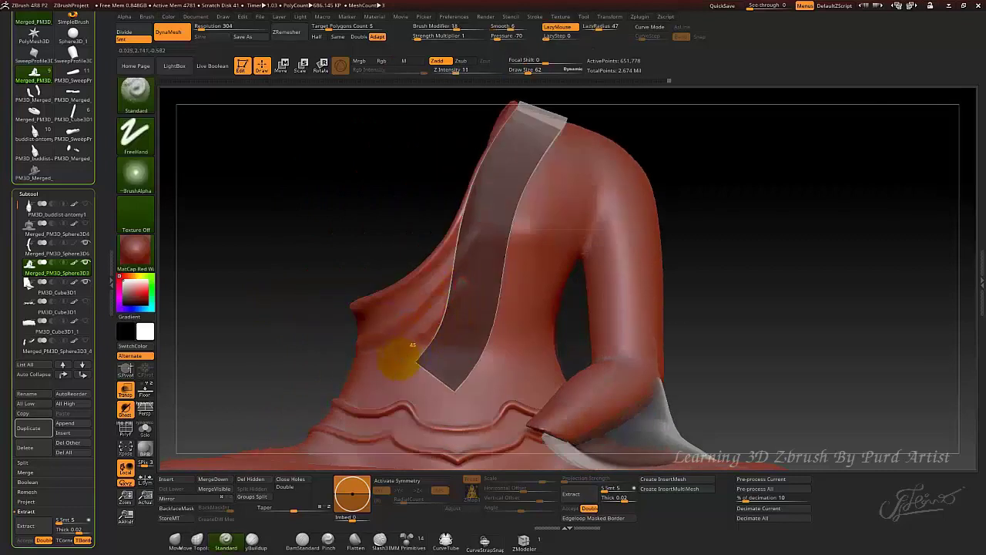
pyautogui.moveTo(449, 347); pyautogui.dragTo(375, 405)
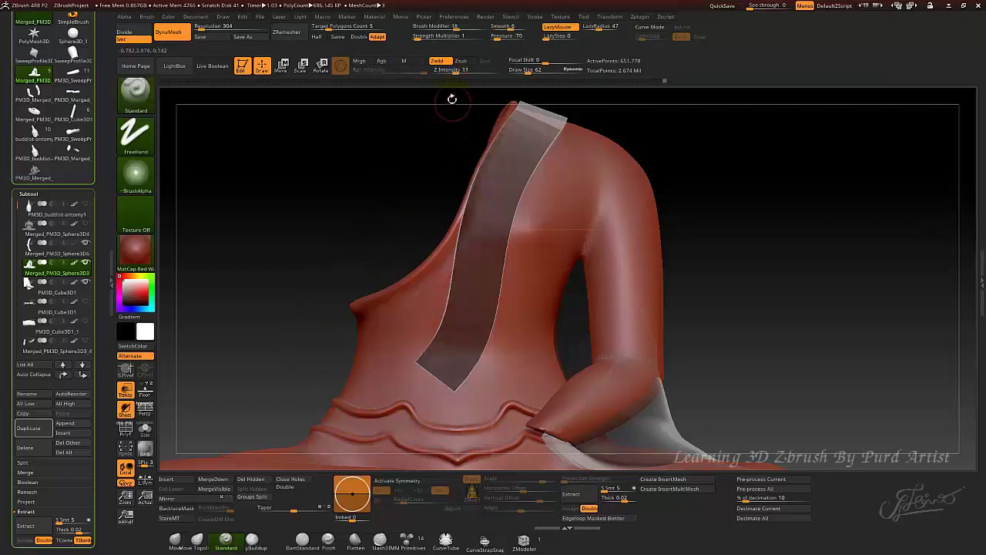
# Set the Standard brush's Z Intensity to 16 and its Brush Modifier to 38.
pyautogui.moveTo(451, 71); pyautogui.dragTo(454, 68)
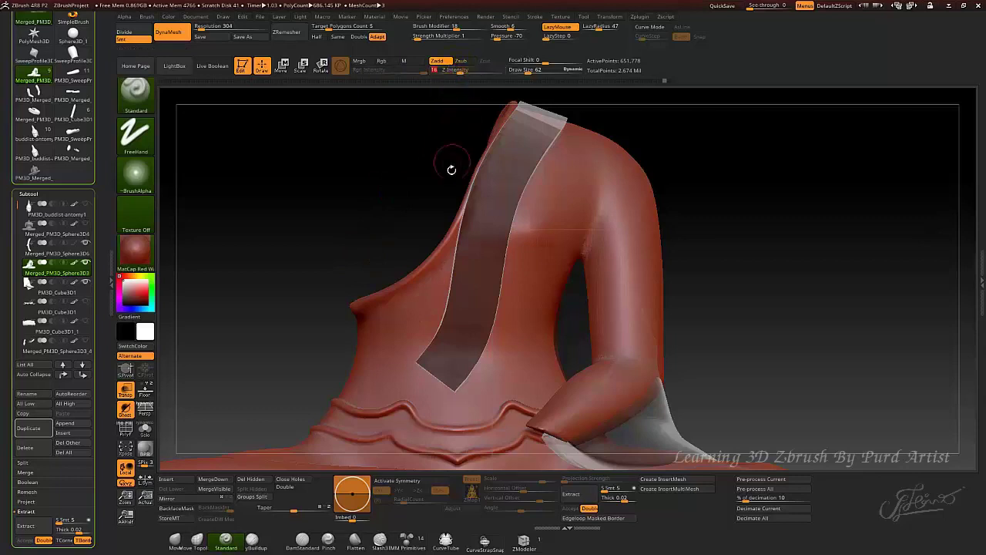
pyautogui.moveTo(455, 29); pyautogui.dragTo(463, 29)
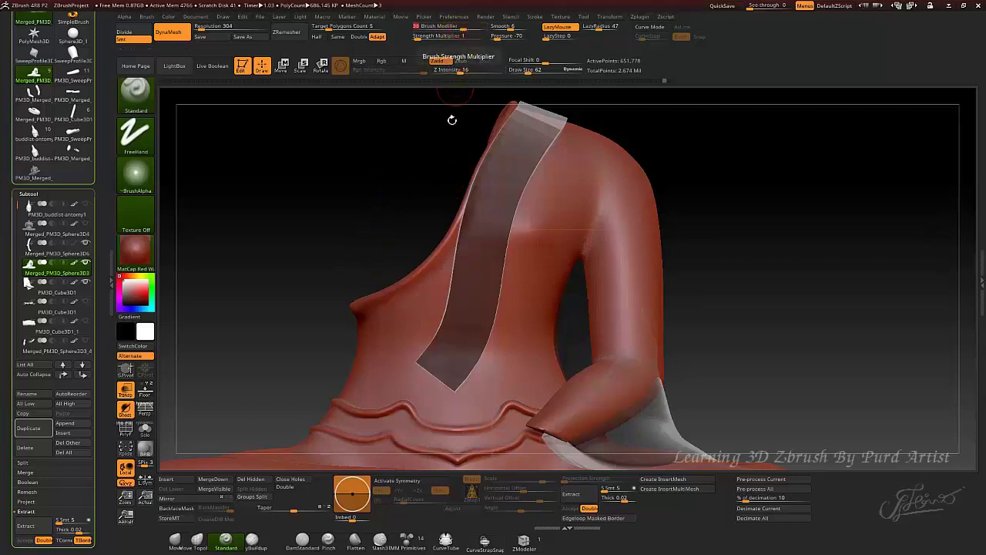
pyautogui.keyDown('alt'); pyautogui.moveTo(354, 283); pyautogui.dragTo(330, 277); pyautogui.keyUp('alt')
pyautogui.press('shift')
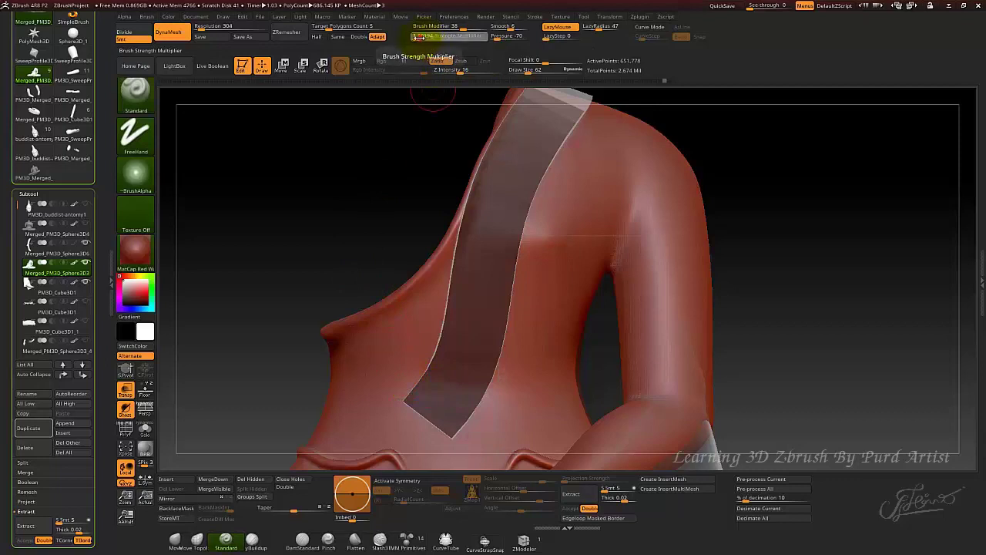
# Set the Strength Multiplier to about 9.15, test a fold stroke beside the left armpit, and undo it.
pyautogui.moveTo(416, 36); pyautogui.dragTo(470, 37)
pyautogui.moveTo(617, 181); pyautogui.dragTo(529, 343)
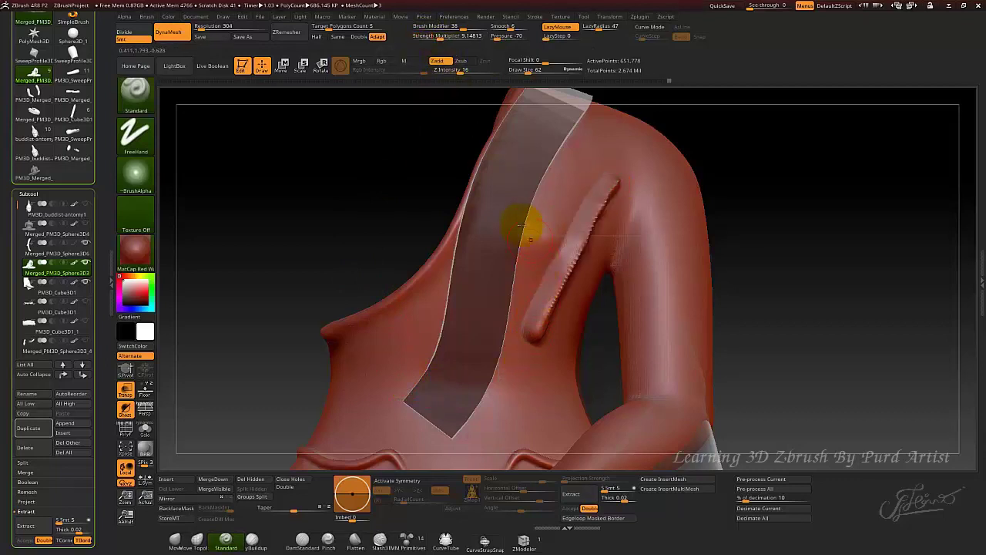
pyautogui.hotkey('ctrl', 'z')
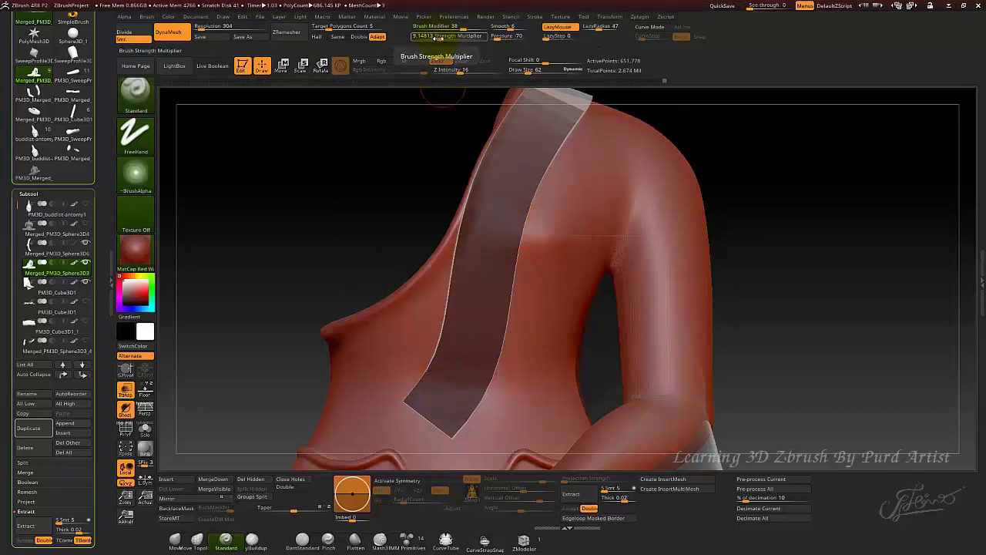
# Set the Strength Multiplier to about 1.87, test a softer fold stroke beside the left armpit, and undo it.
pyautogui.moveTo(439, 37); pyautogui.dragTo(422, 38)
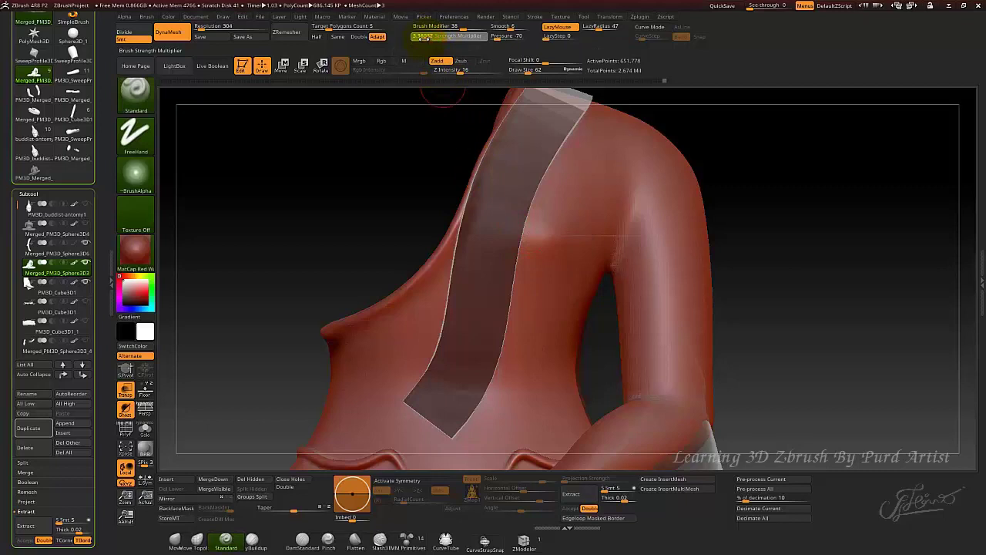
pyautogui.moveTo(613, 183); pyautogui.dragTo(543, 312)
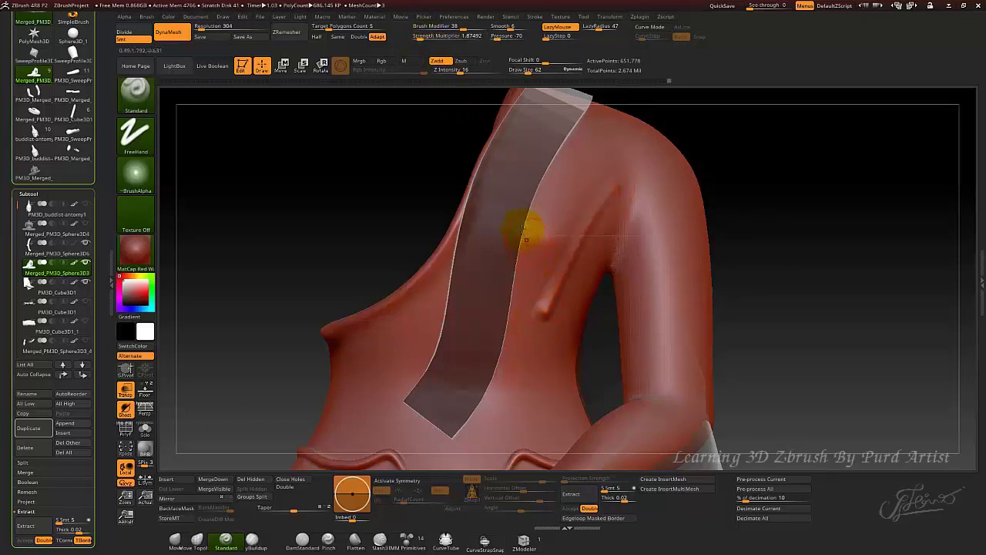
pyautogui.hotkey('ctrl', 'z')
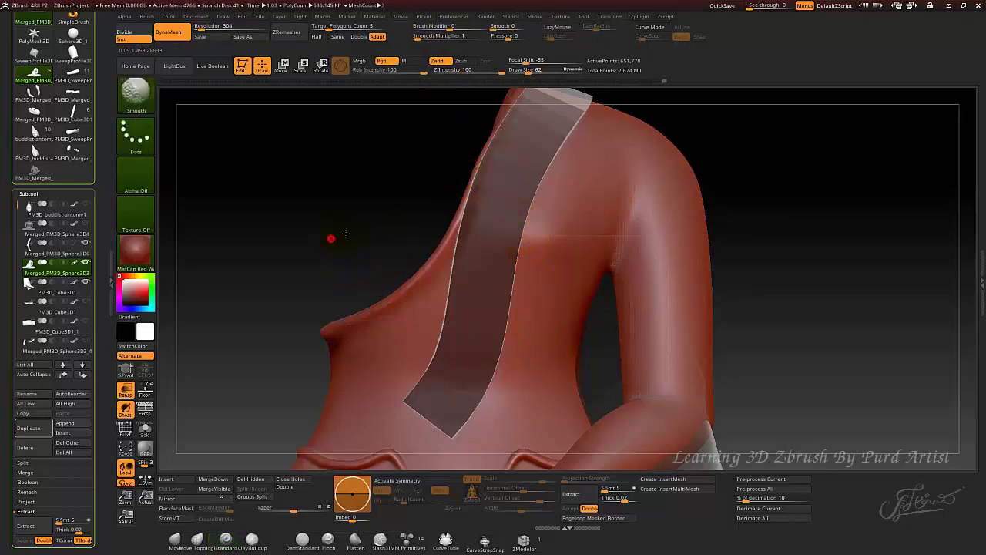
pyautogui.keyDown('alt'); pyautogui.moveTo(326, 264); pyautogui.dragTo(353, 173); pyautogui.keyUp('alt')
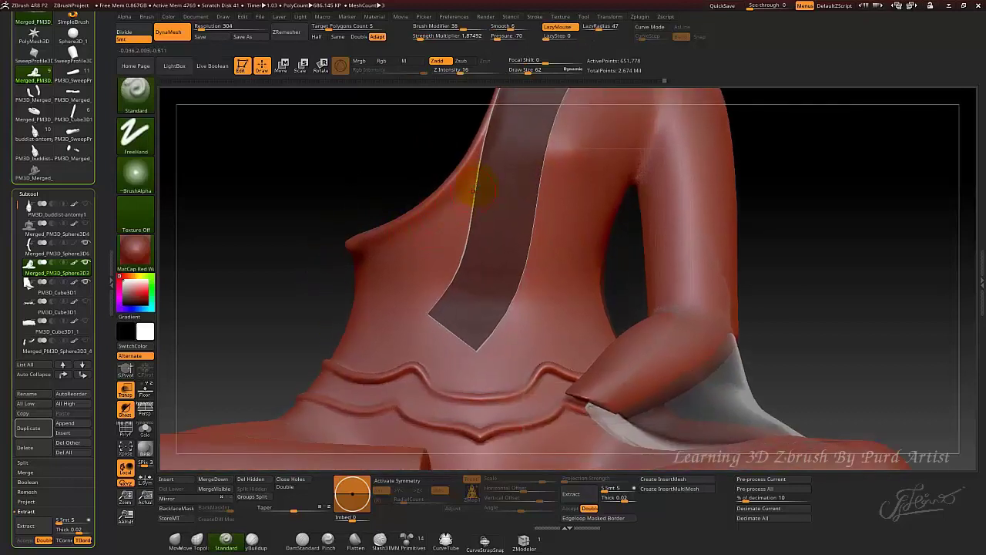
# Sculpt curved cloth folds from the sash across the robe's right side, plus shorter folds fanning down from the sash's lower end.
pyautogui.moveTo(471, 199)
pyautogui.mouseDown()
pyautogui.moveTo(396, 275)
pyautogui.moveTo(334, 282)
pyautogui.moveTo(328, 267)
pyautogui.moveTo(358, 257)
pyautogui.mouseUp()
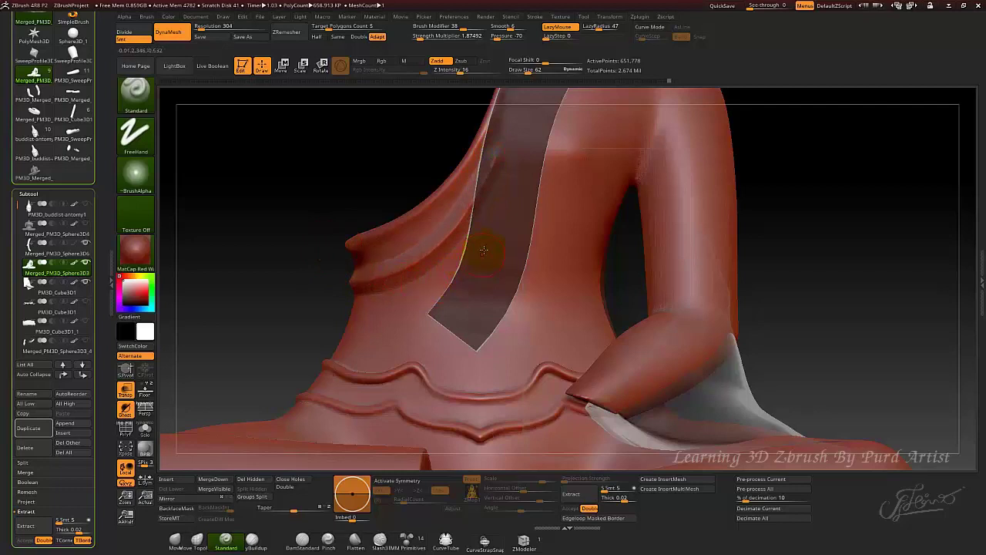
pyautogui.moveTo(488, 221)
pyautogui.mouseDown()
pyautogui.moveTo(374, 324)
pyautogui.moveTo(326, 323)
pyautogui.mouseUp()
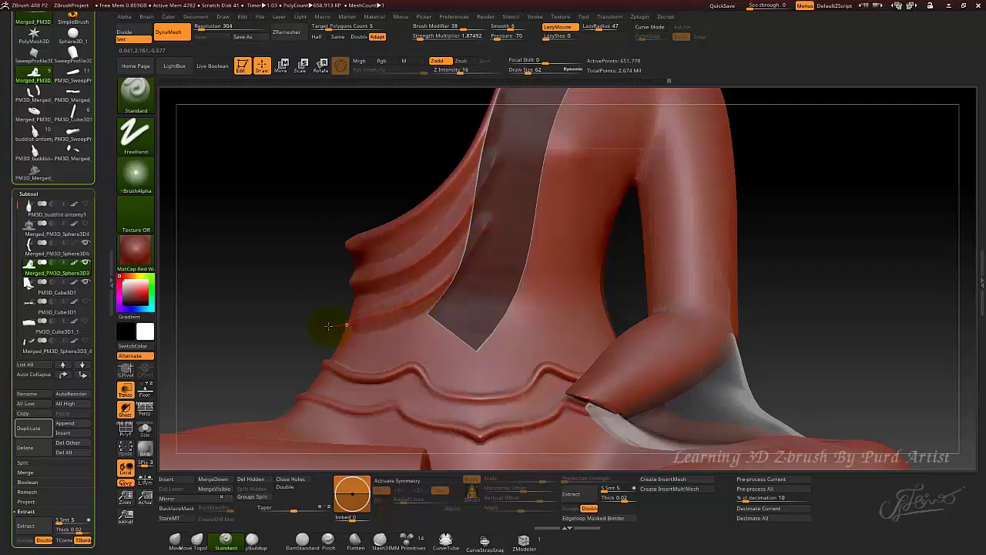
pyautogui.moveTo(470, 296); pyautogui.dragTo(377, 359)
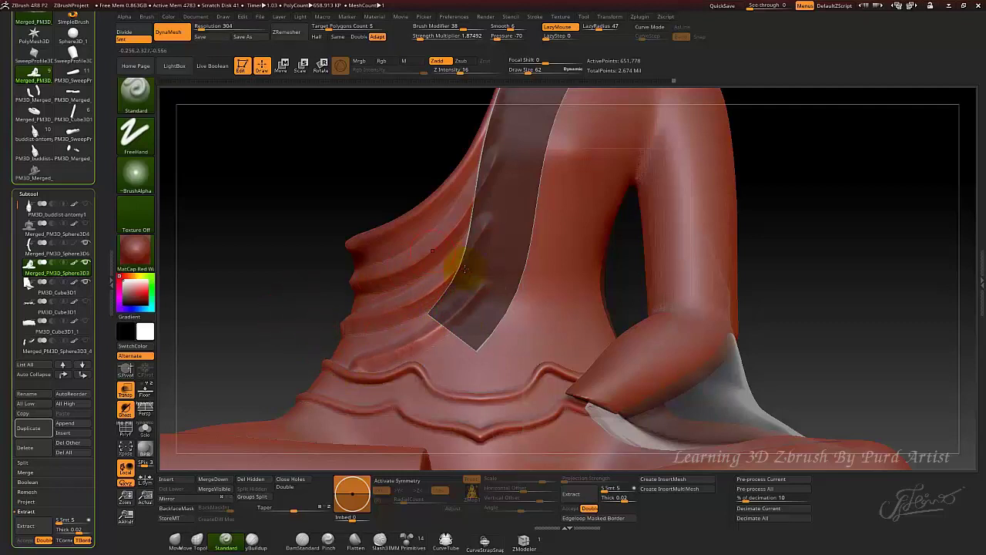
pyautogui.moveTo(469, 334); pyautogui.dragTo(447, 394)
pyautogui.moveTo(496, 280); pyautogui.dragTo(514, 402)
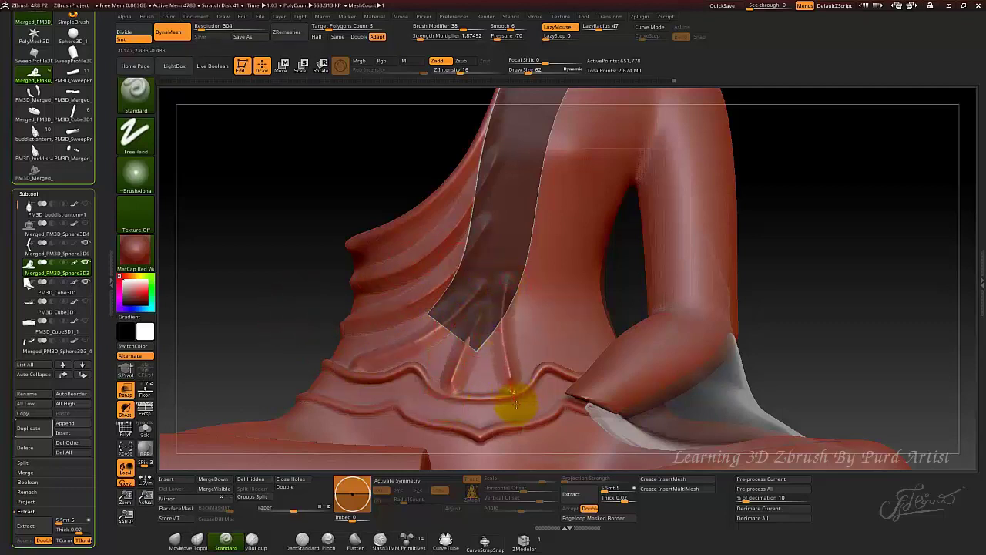
# Sculpt matching folds from the sash across the robe's left side to the armpit, carrying the uppermost one over the upper arm.
pyautogui.moveTo(516, 233)
pyautogui.mouseDown()
pyautogui.moveTo(542, 334)
pyautogui.moveTo(592, 375)
pyautogui.mouseUp()
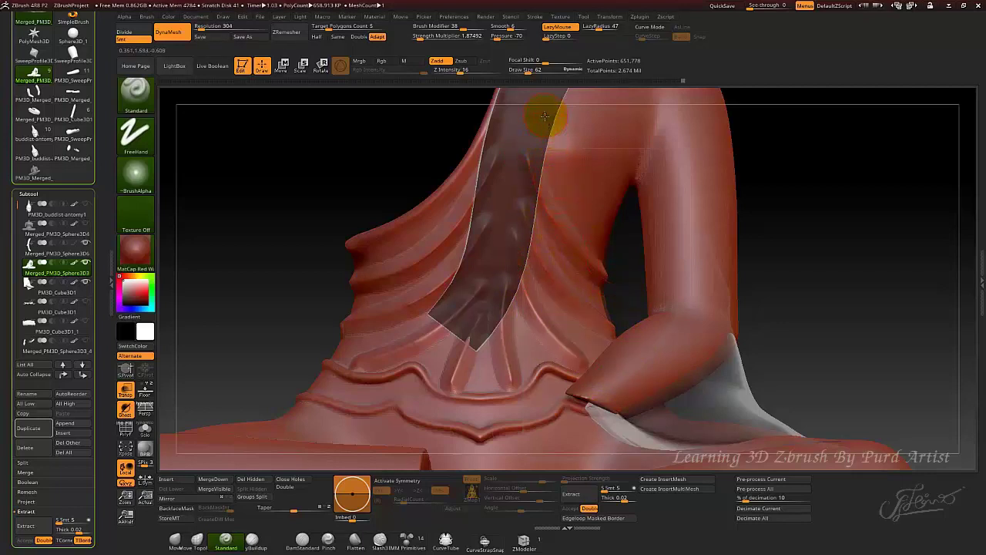
pyautogui.moveTo(545, 115)
pyautogui.mouseDown()
pyautogui.moveTo(573, 187)
pyautogui.moveTo(632, 239)
pyautogui.mouseUp()
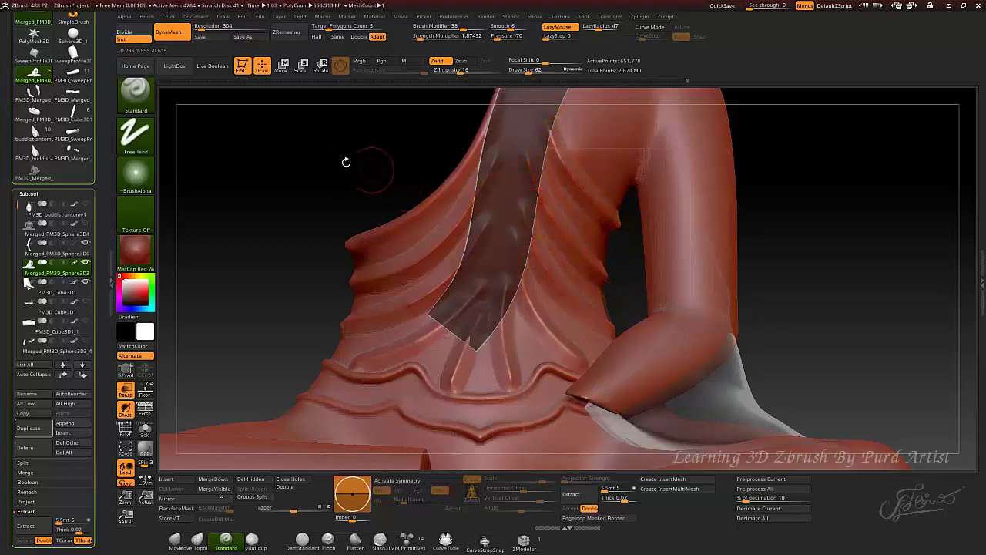
pyautogui.keyDown('alt'); pyautogui.moveTo(330, 181); pyautogui.dragTo(254, 281); pyautogui.keyUp('alt')
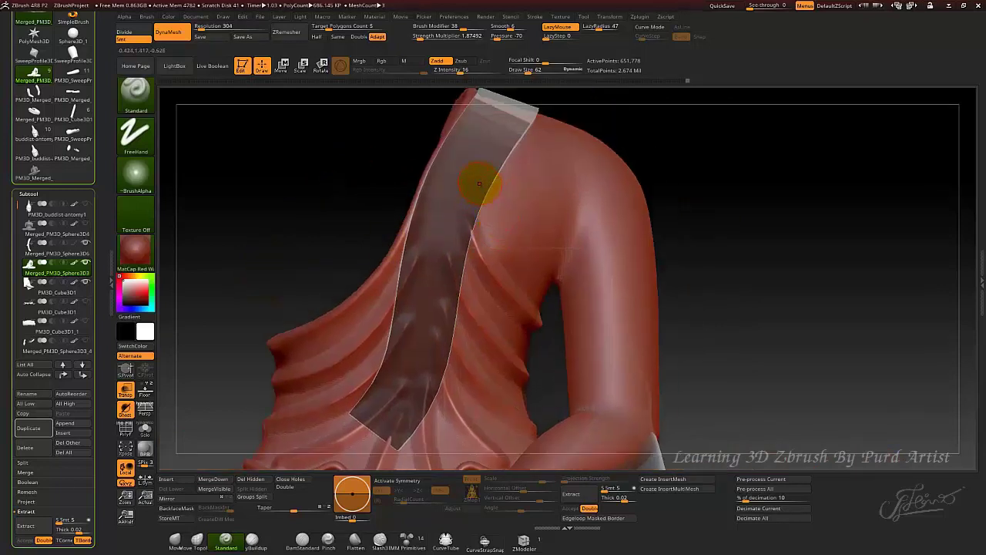
pyautogui.moveTo(489, 160)
pyautogui.mouseDown()
pyautogui.moveTo(500, 220)
pyautogui.moveTo(553, 288)
pyautogui.mouseUp()
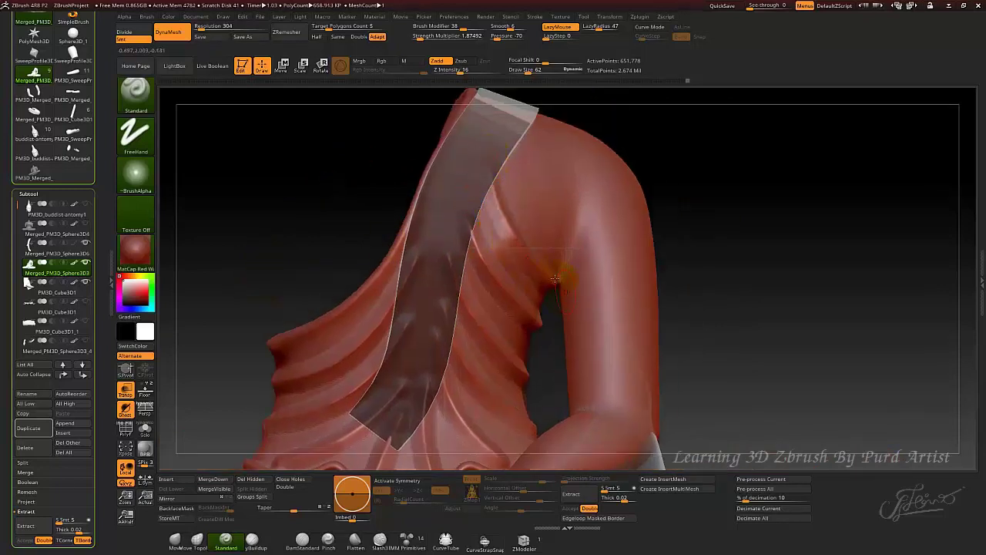
pyautogui.moveTo(504, 139)
pyautogui.mouseDown()
pyautogui.moveTo(524, 193)
pyautogui.moveTo(581, 255)
pyautogui.moveTo(679, 291)
pyautogui.mouseUp()
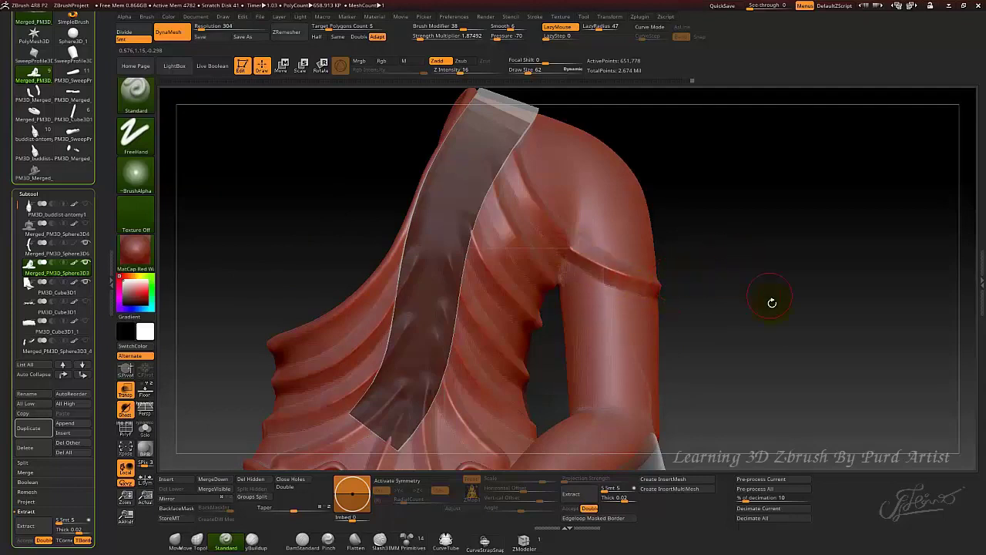
# Sculpt a series of curved folds on the robe's back, running from the sash around to the right side below the trimmed edge.
pyautogui.keyDown('alt'); pyautogui.moveTo(772, 303); pyautogui.dragTo(759, 248); pyautogui.keyUp('alt')
pyautogui.moveTo(782, 241)
pyautogui.mouseDown()
pyautogui.moveTo(795, 236)
pyautogui.moveTo(676, 220)
pyautogui.mouseUp()
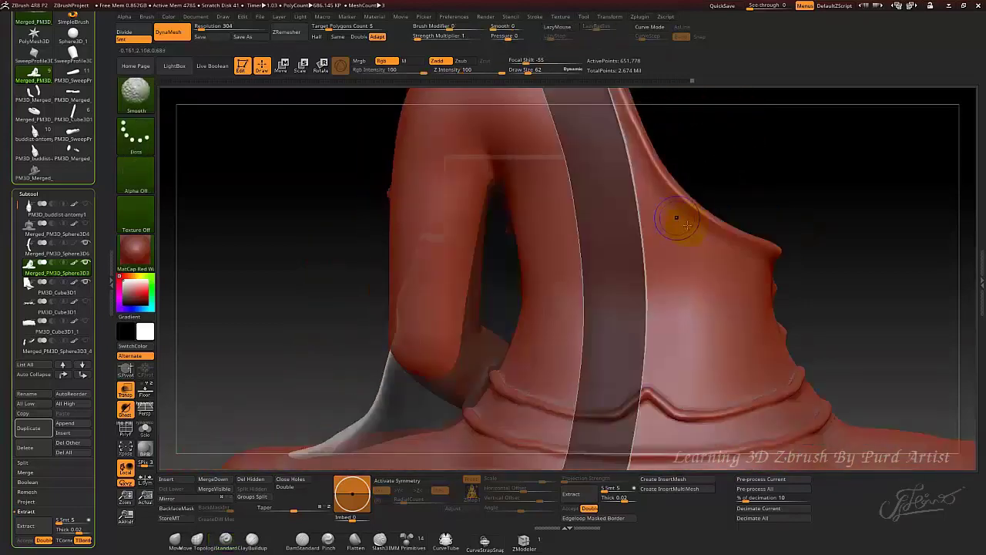
pyautogui.moveTo(812, 291); pyautogui.dragTo(812, 295)
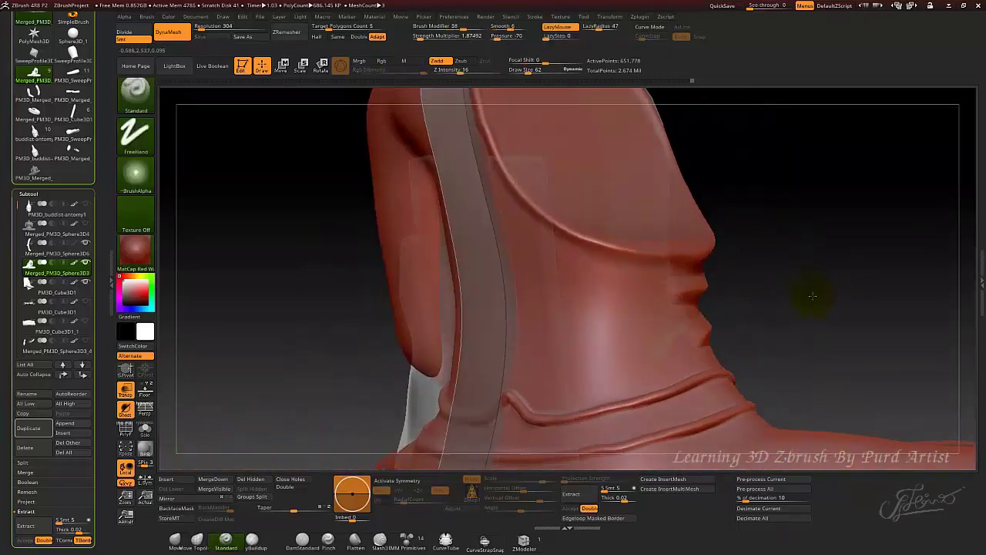
pyautogui.moveTo(824, 238)
pyautogui.keyDown('alt'); pyautogui.mouseDown()
pyautogui.moveTo(841, 298)
pyautogui.moveTo(819, 238)
pyautogui.moveTo(727, 288)
pyautogui.moveTo(655, 263)
pyautogui.mouseUp(); pyautogui.keyUp('alt')
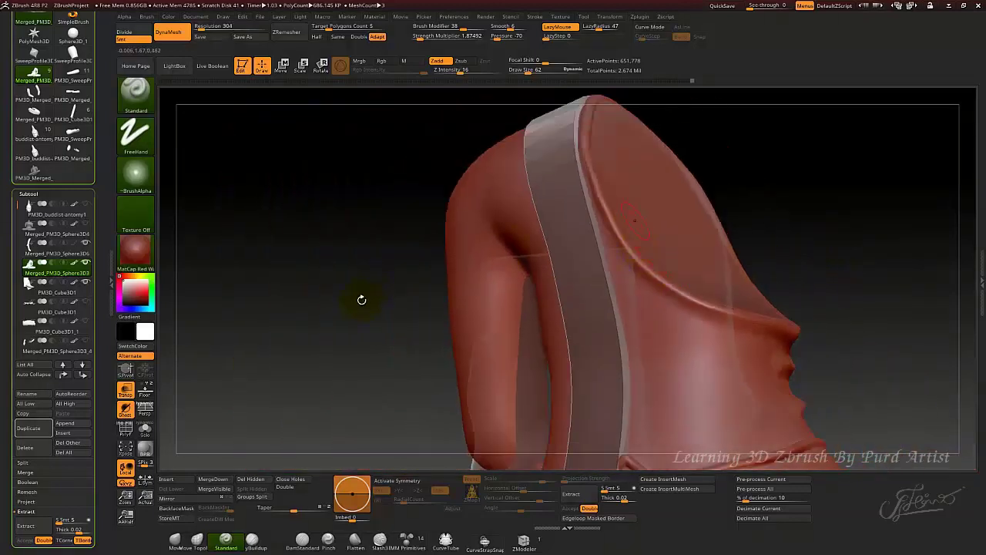
pyautogui.moveTo(352, 266)
pyautogui.mouseDown()
pyautogui.moveTo(527, 195)
pyautogui.moveTo(544, 232)
pyautogui.moveTo(585, 267)
pyautogui.moveTo(667, 309)
pyautogui.mouseUp()
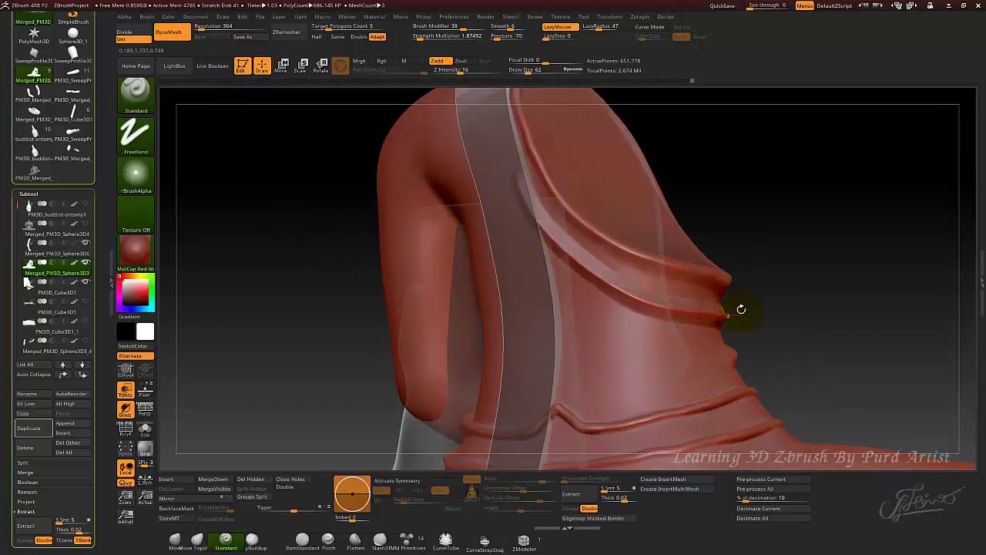
pyautogui.moveTo(728, 308)
pyautogui.mouseDown()
pyautogui.moveTo(573, 283)
pyautogui.moveTo(601, 330)
pyautogui.moveTo(674, 355)
pyautogui.mouseUp()
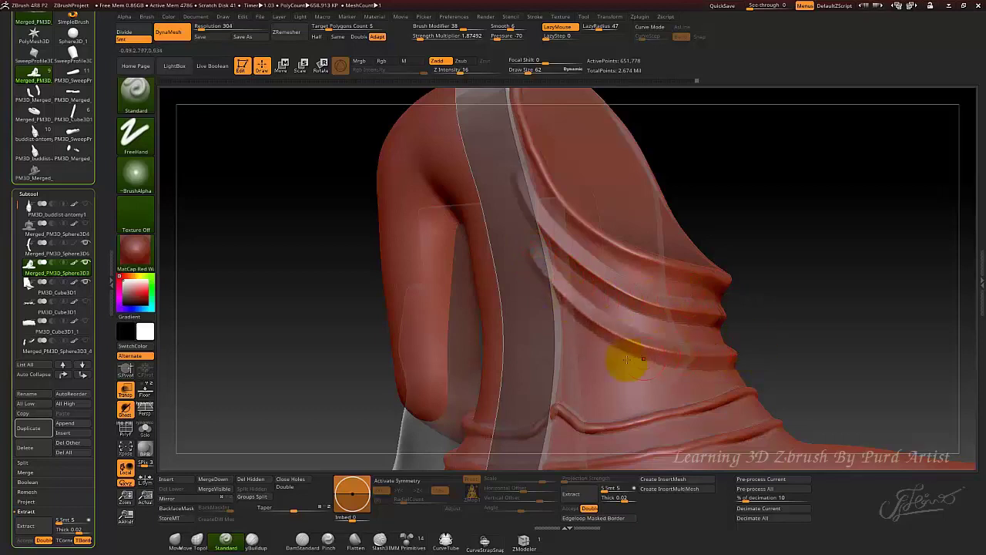
pyautogui.moveTo(567, 345)
pyautogui.mouseDown()
pyautogui.moveTo(622, 396)
pyautogui.moveTo(664, 413)
pyautogui.mouseUp()
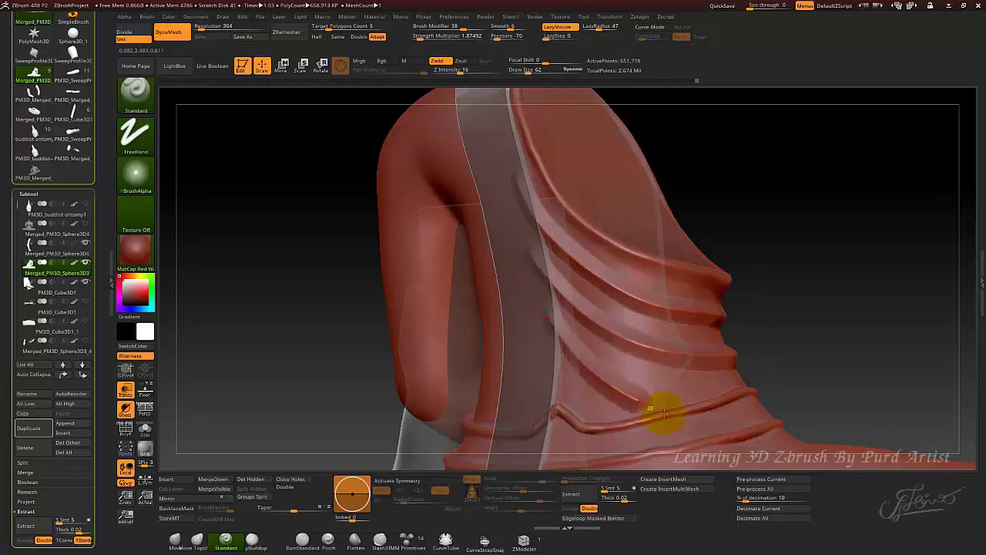
# Try to continue the upper-arm fold around the back of the left arm and up to the sash, and undo it.
pyautogui.moveTo(815, 322)
pyautogui.mouseDown()
pyautogui.moveTo(742, 315)
pyautogui.moveTo(722, 326)
pyautogui.moveTo(756, 333)
pyautogui.moveTo(724, 335)
pyautogui.mouseUp()
pyautogui.press('shift')
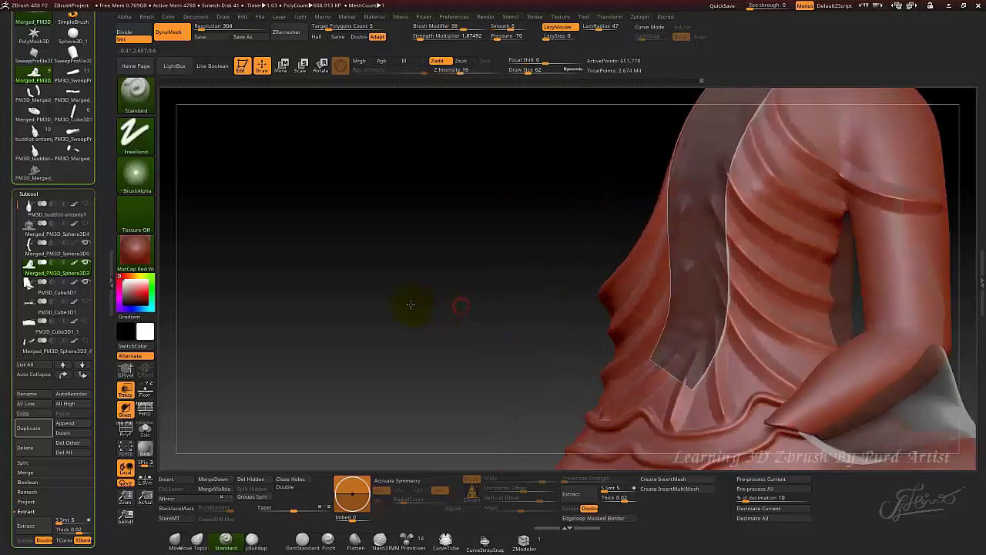
pyautogui.moveTo(411, 305); pyautogui.dragTo(420, 261)
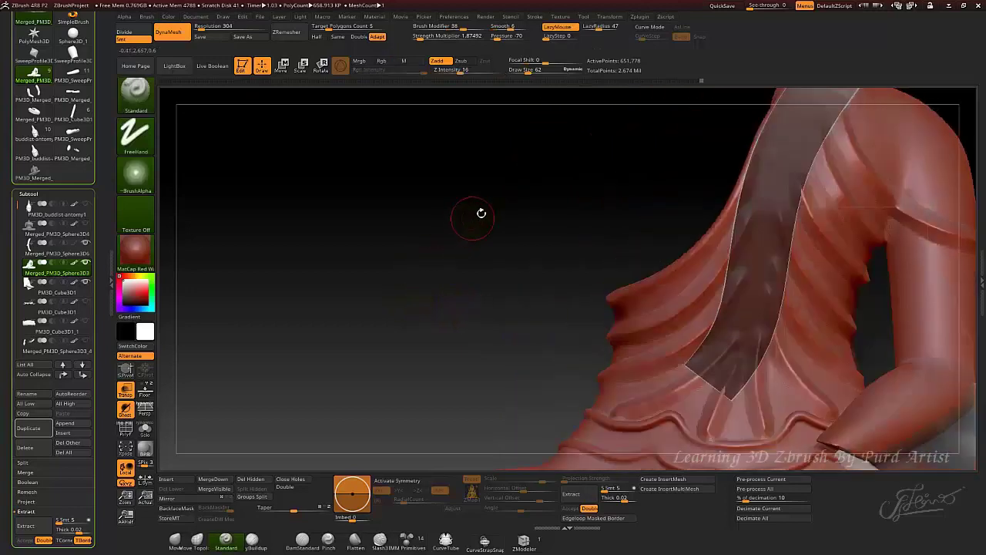
pyautogui.moveTo(481, 212)
pyautogui.mouseDown()
pyautogui.moveTo(511, 207)
pyautogui.moveTo(465, 214)
pyautogui.moveTo(436, 196)
pyautogui.moveTo(403, 215)
pyautogui.mouseUp()
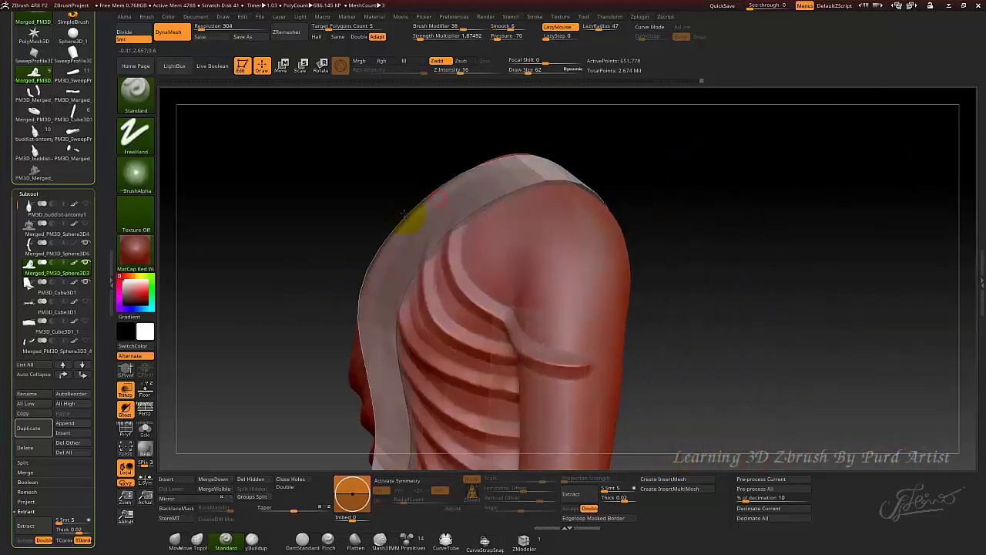
pyautogui.moveTo(678, 333)
pyautogui.mouseDown()
pyautogui.moveTo(655, 324)
pyautogui.moveTo(451, 326)
pyautogui.mouseUp()
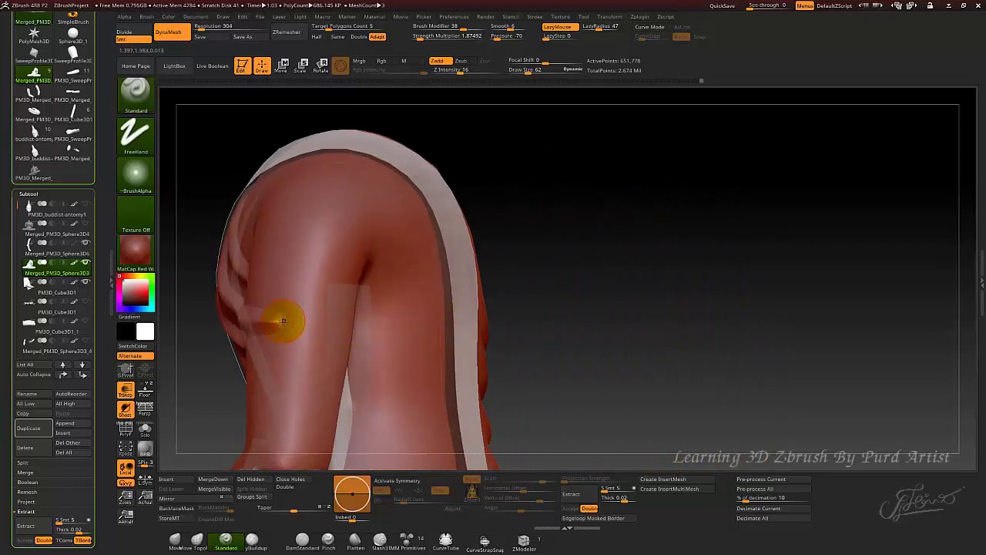
pyautogui.moveTo(312, 316); pyautogui.dragTo(346, 300)
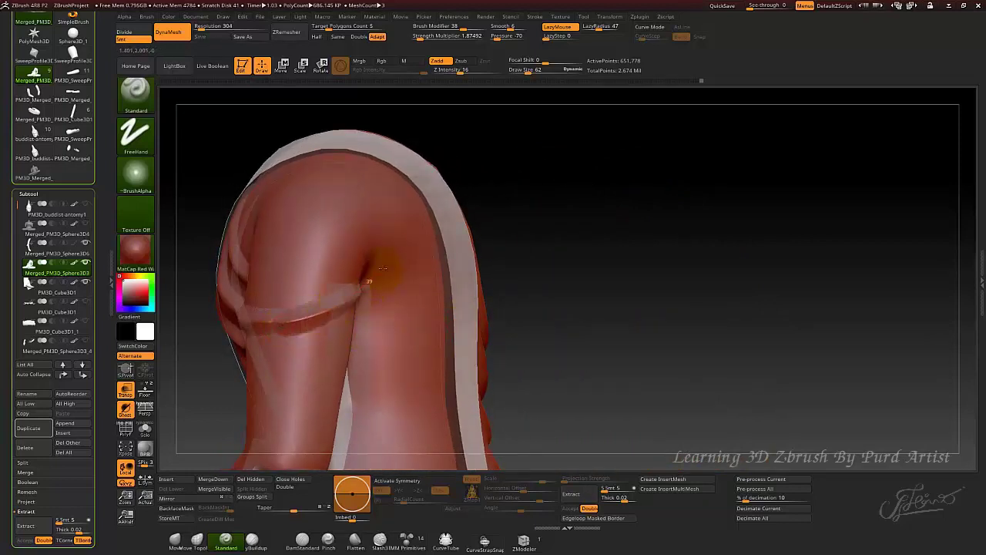
pyautogui.moveTo(513, 229)
pyautogui.mouseDown()
pyautogui.moveTo(542, 225)
pyautogui.moveTo(543, 235)
pyautogui.mouseUp()
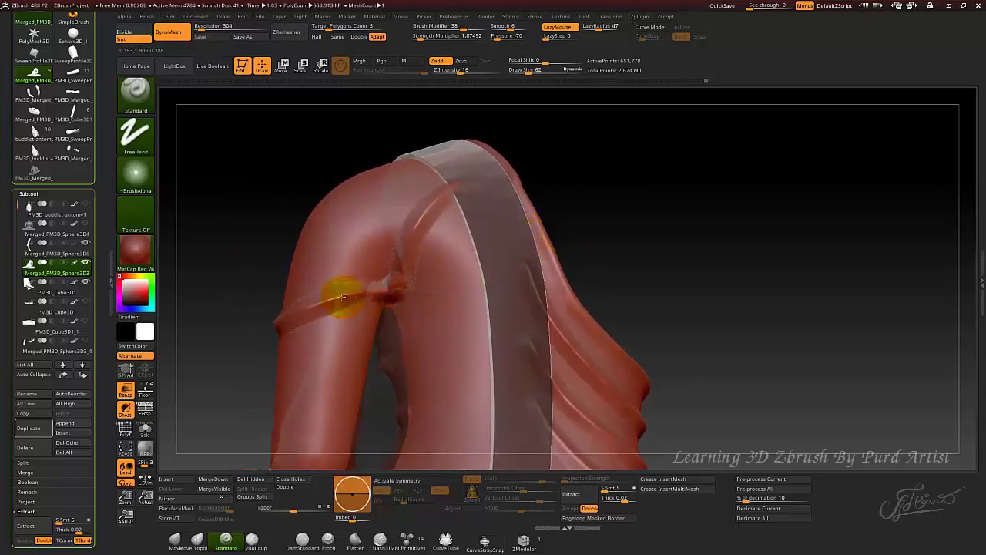
pyautogui.moveTo(220, 213)
pyautogui.mouseDown()
pyautogui.moveTo(267, 205)
pyautogui.moveTo(238, 217)
pyautogui.mouseUp()
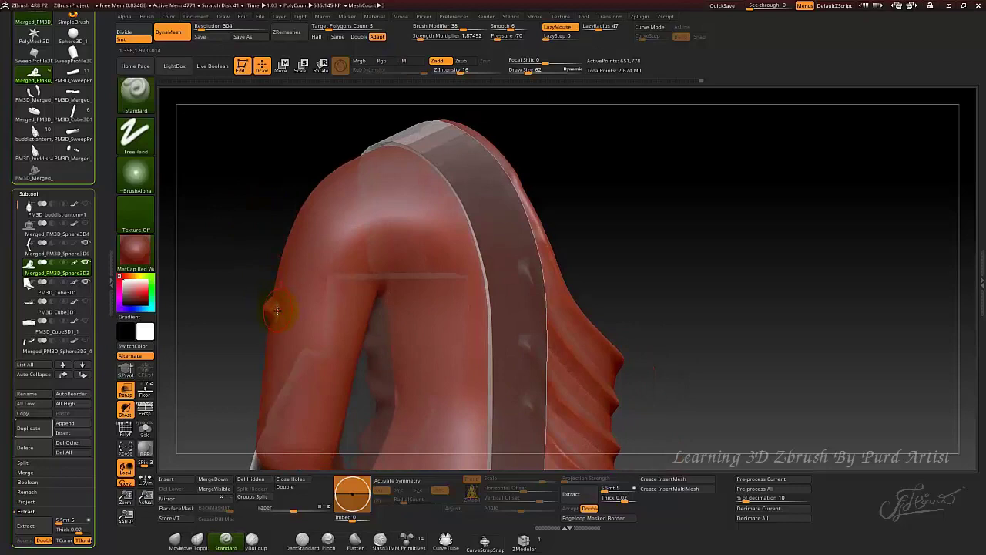